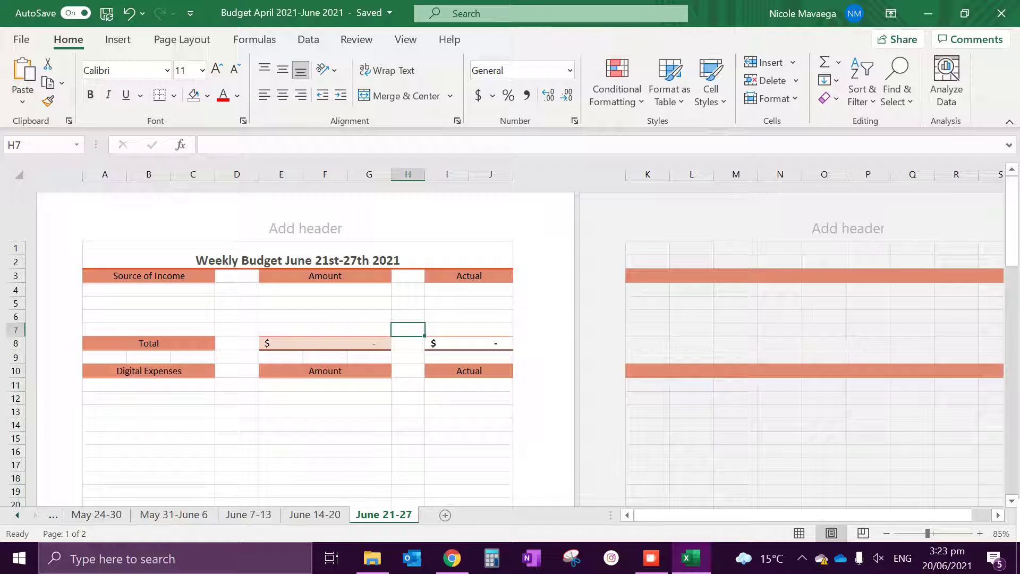
pyautogui.click(149, 303)
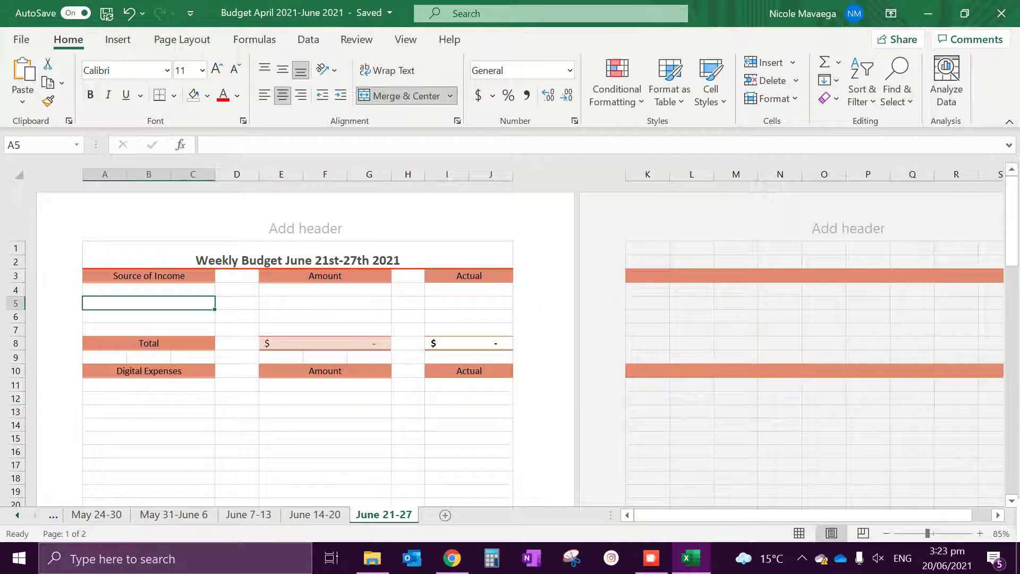
pyautogui.scroll(-2, 510, 346)
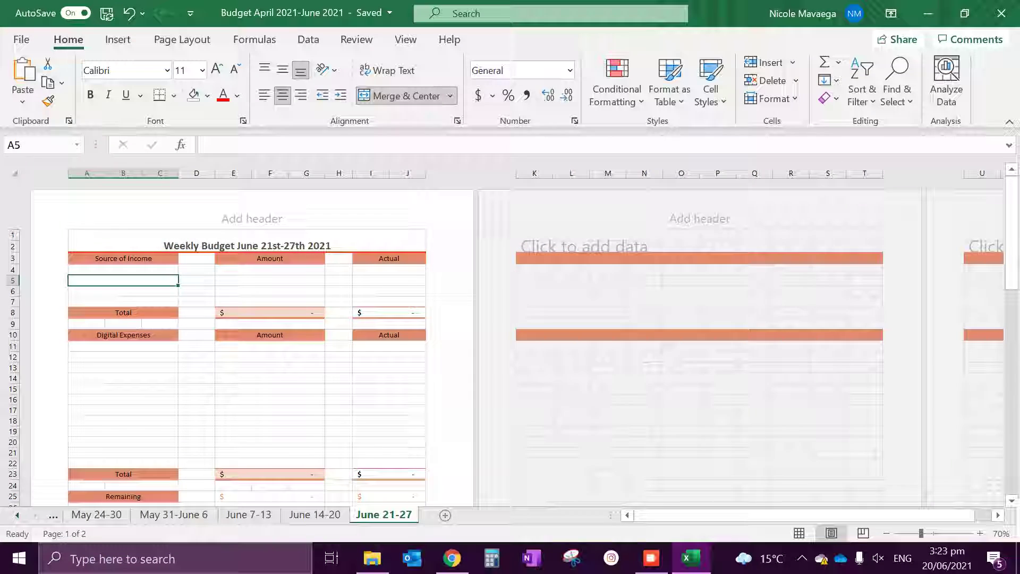
pyautogui.keyDown('ctrl'); pyautogui.scroll(1, 340, 345); pyautogui.keyUp('ctrl')
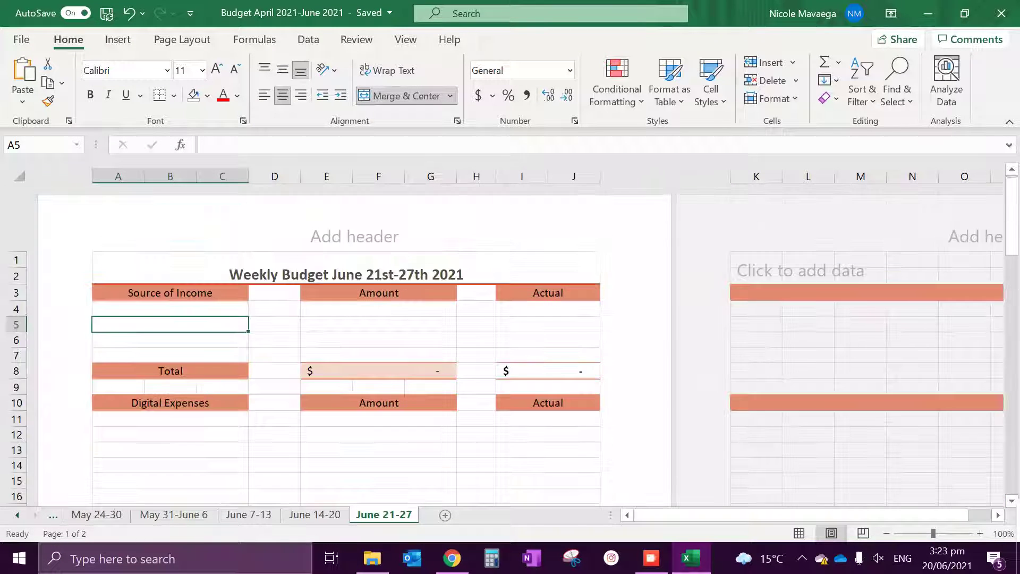
pyautogui.click(346, 270)
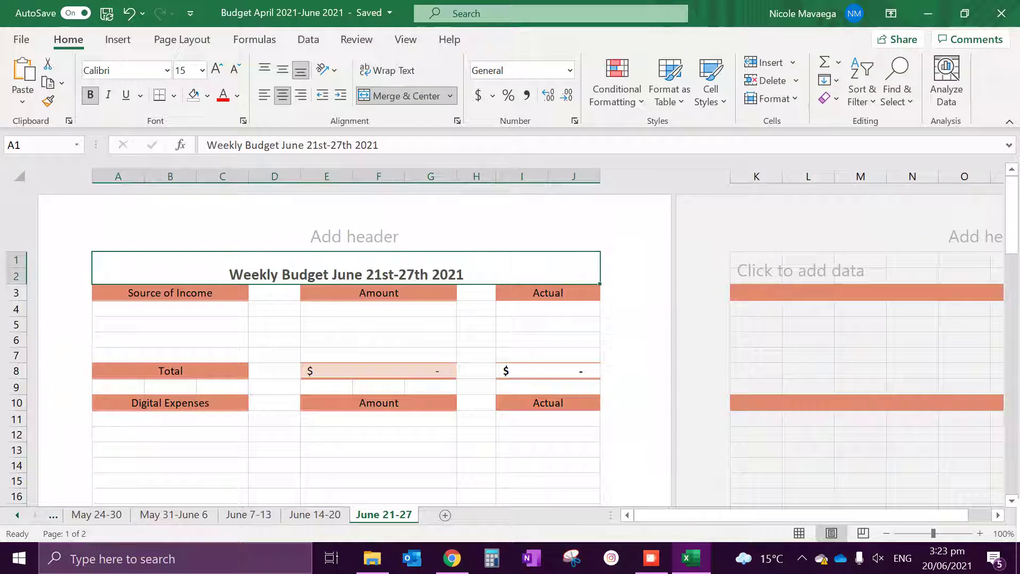
# Step: Add Student Allowance as the first source of income in row 4, with an amount of 242
pyautogui.click(170, 309)
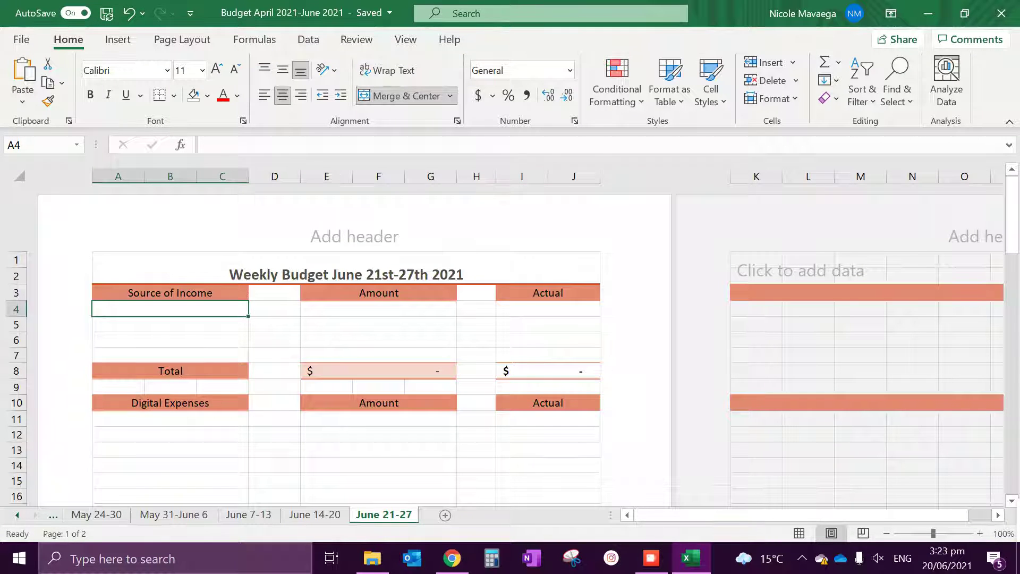
pyautogui.write('Student')
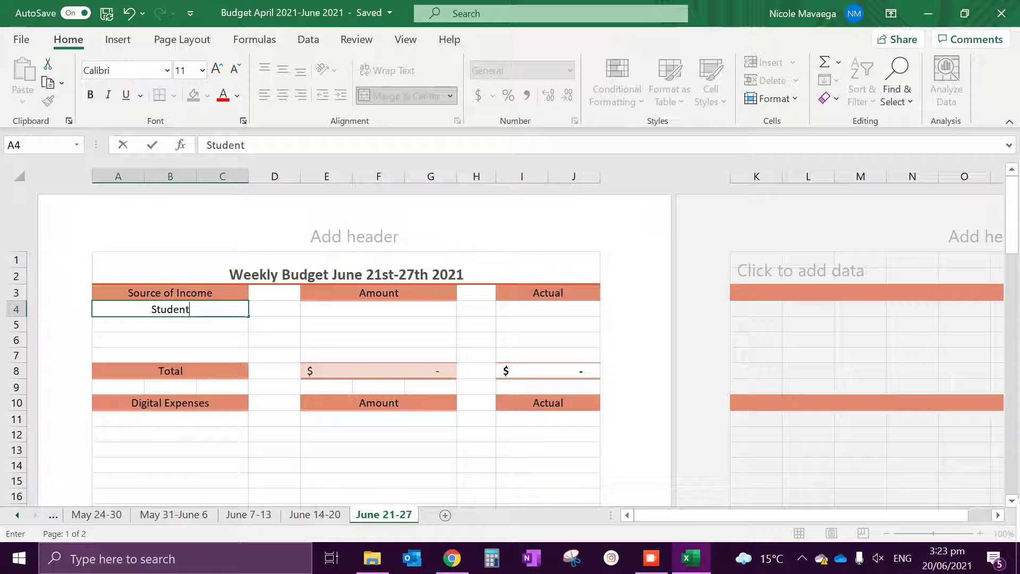
pyautogui.write(' Allowance')
pyautogui.press('Tab')
pyautogui.press('Tab')
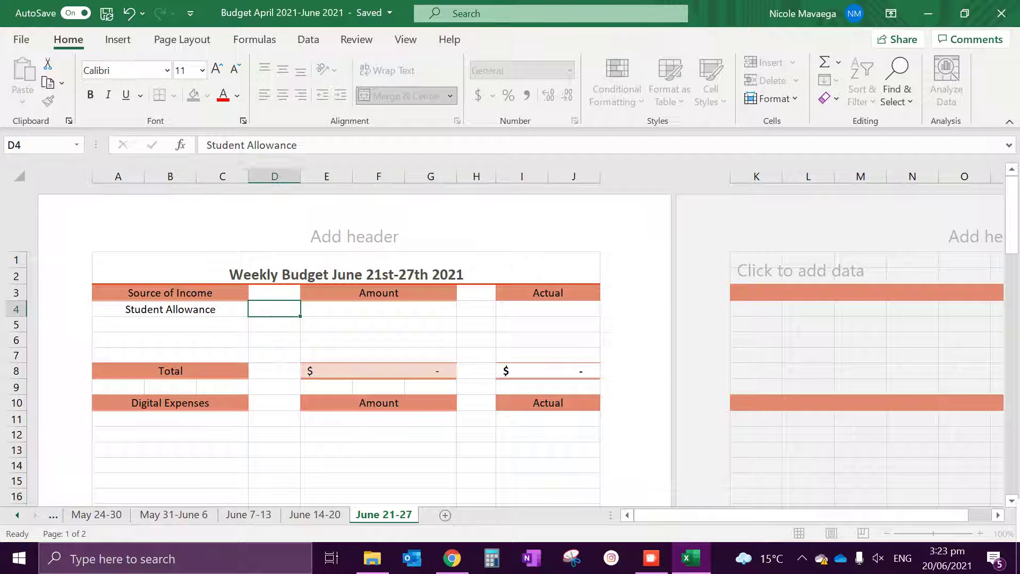
pyautogui.write('242')
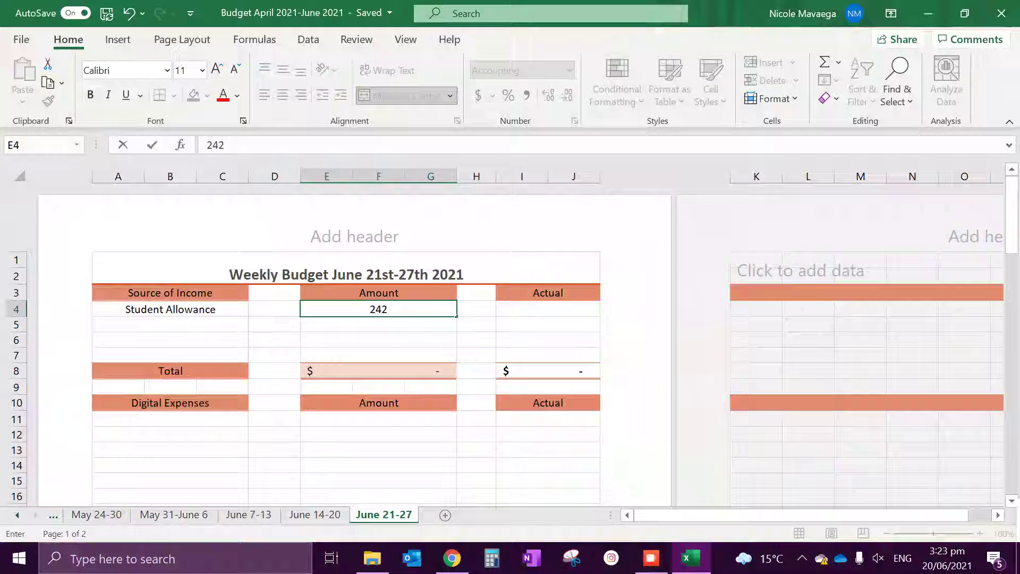
pyautogui.press('Down')
# Step: Add Work #1 as an income source in row 5, with an amount of 600
pyautogui.press('Left')
pyautogui.press('Left')
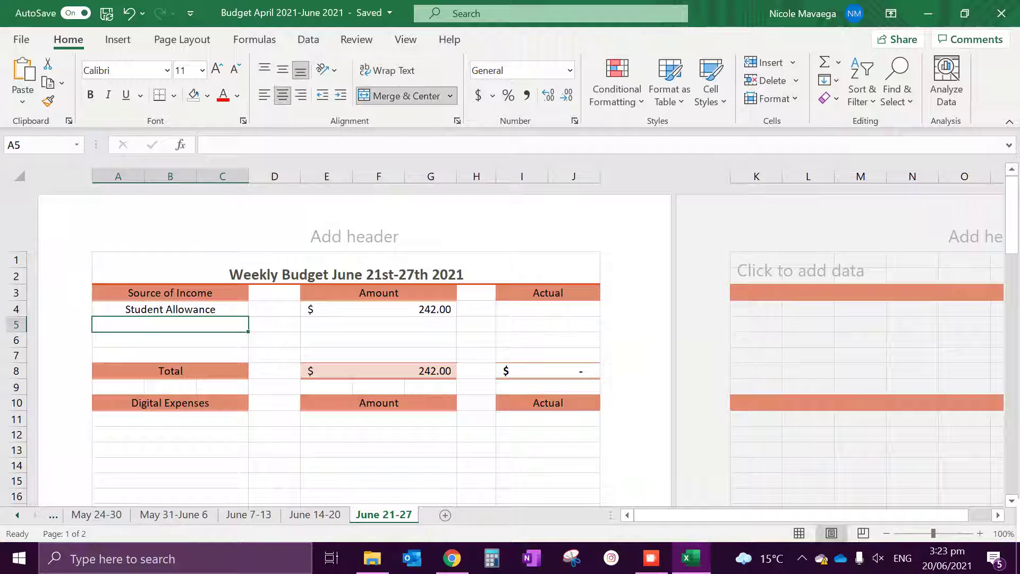
pyautogui.write('Work')
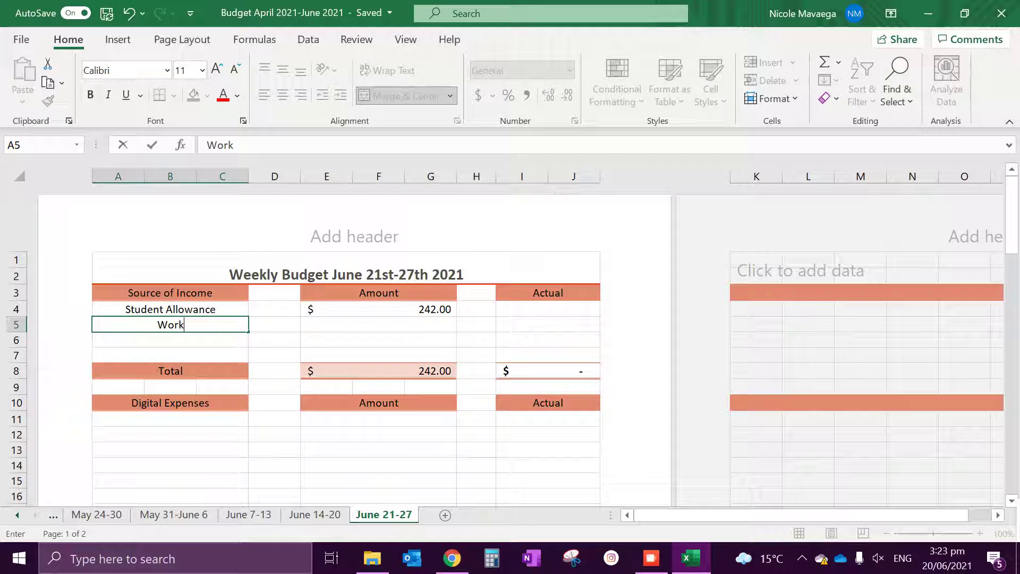
pyautogui.write(' #1')
pyautogui.press('Right')
pyautogui.press('Right')
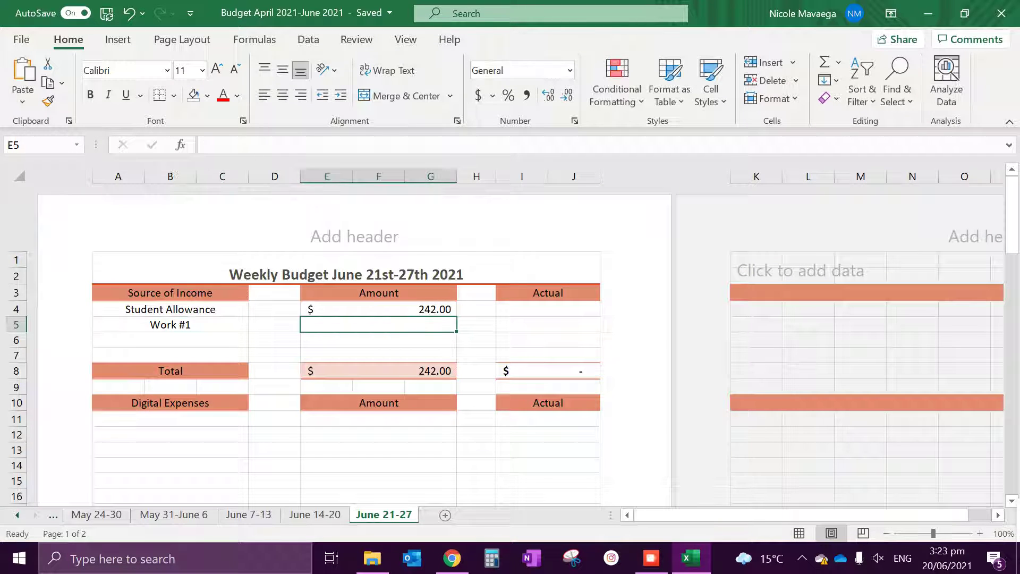
pyautogui.write('6')
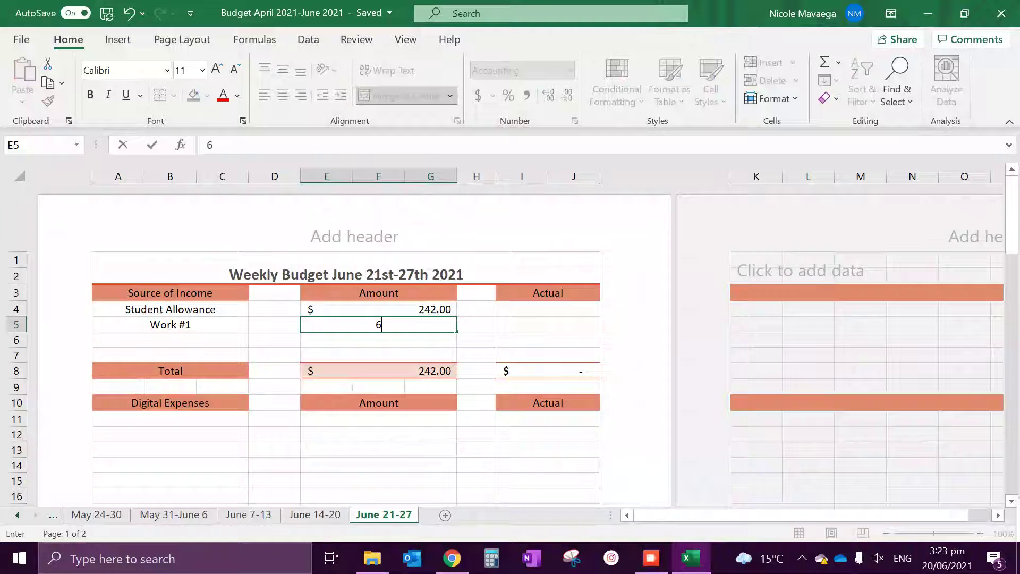
pyautogui.write('00')
pyautogui.press('Return')
# Step: Add Work #2 as an income source in row 6, with an amount of 600
pyautogui.write('W')
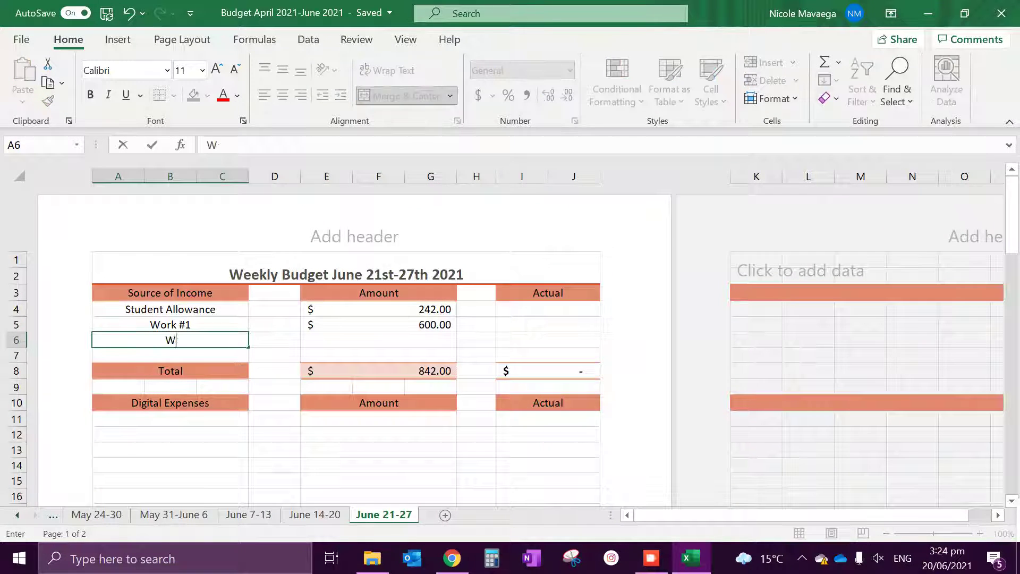
pyautogui.write('ork #2')
pyautogui.press('Tab')
pyautogui.press('Tab')
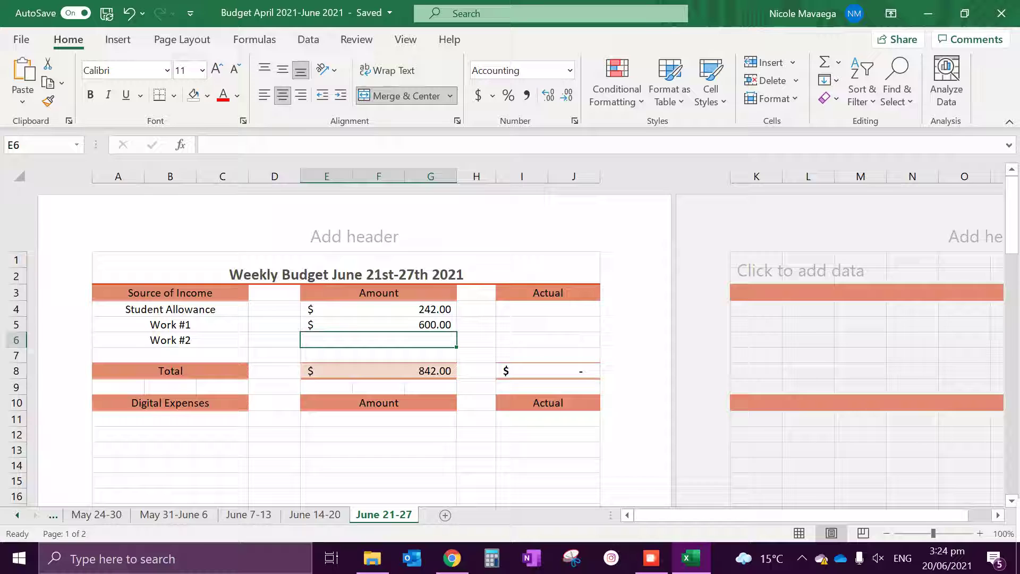
pyautogui.write('600')
pyautogui.press('Return')
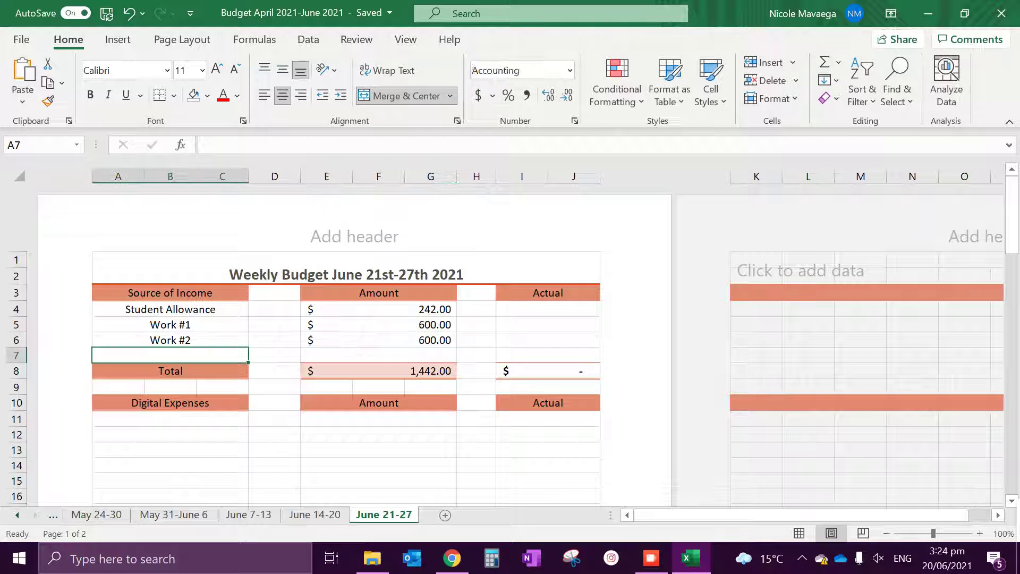
# Step: Add Partner as the last income source in row 7, with an amount of 600
pyautogui.write('Partner')
pyautogui.press('Tab')
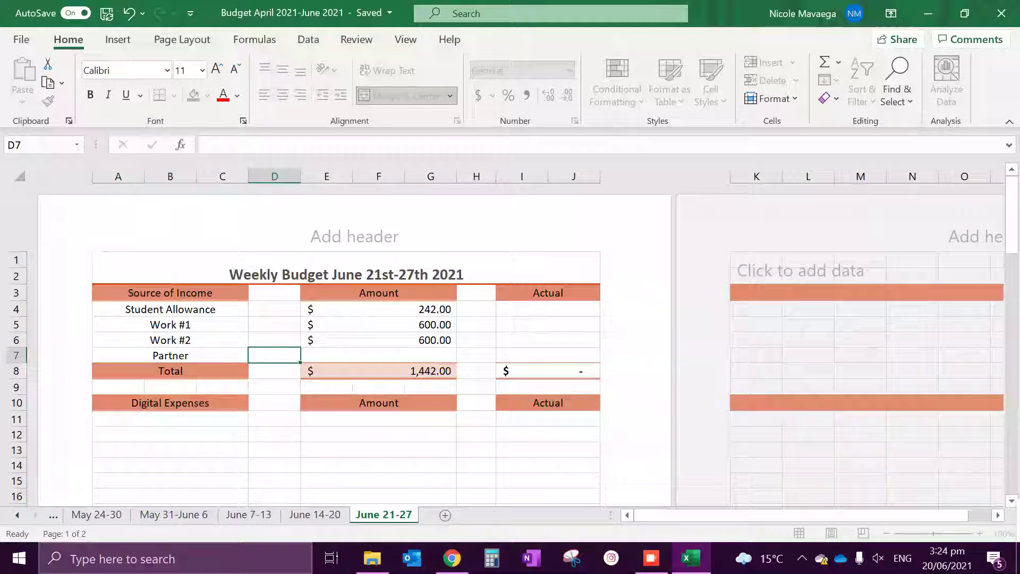
pyautogui.press('Tab')
pyautogui.write('600')
pyautogui.press('Return')
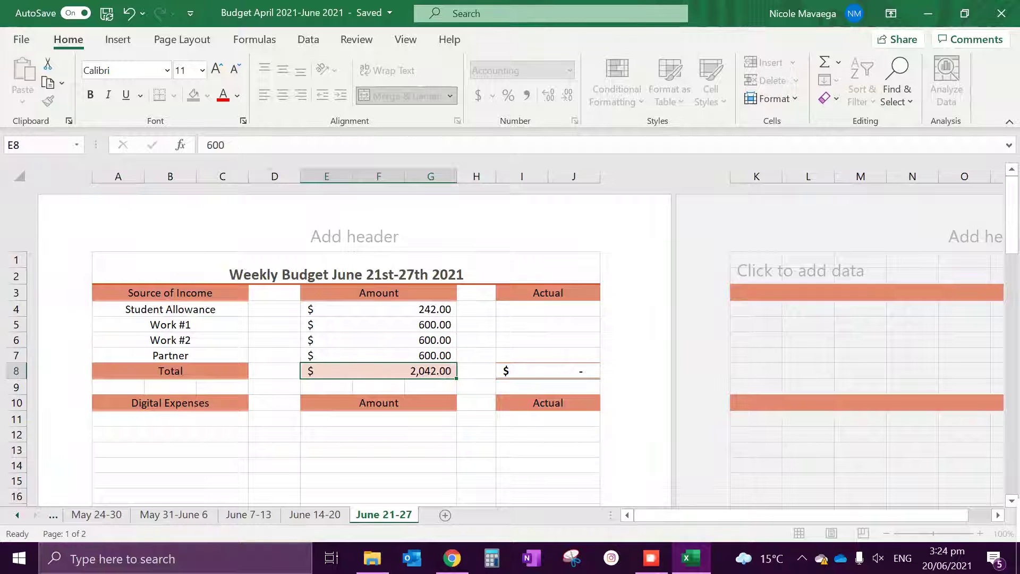
# Step: Add DTR as the first digital expense in row 11, with an amount of 50
pyautogui.scroll(-3, 354, 346)
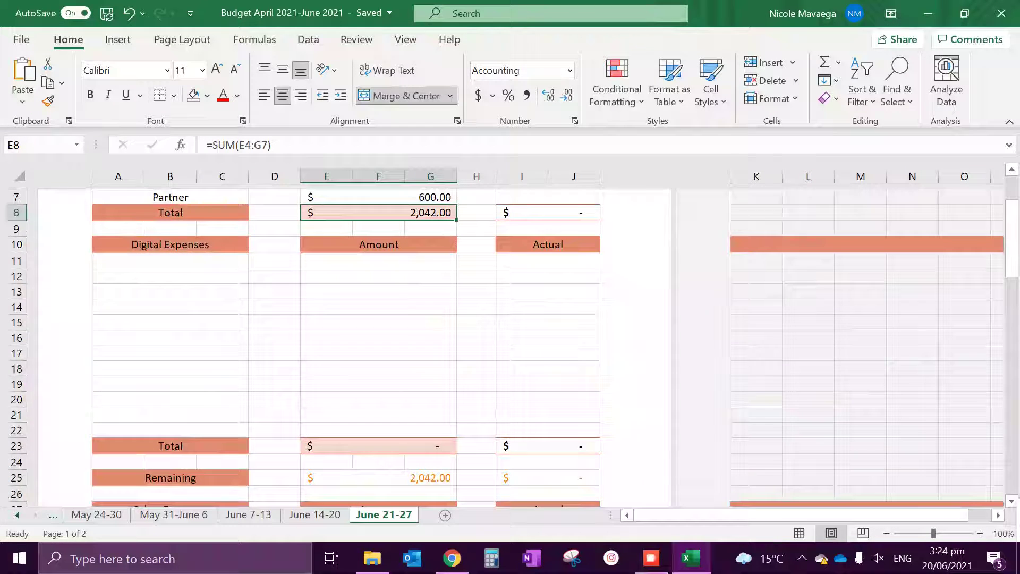
pyautogui.click(170, 261)
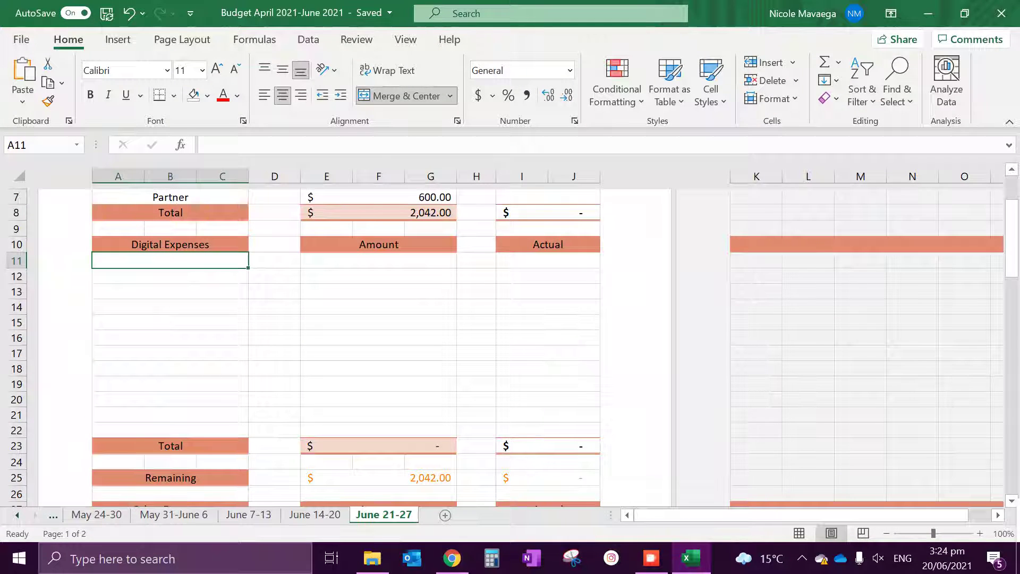
pyautogui.write('DTR')
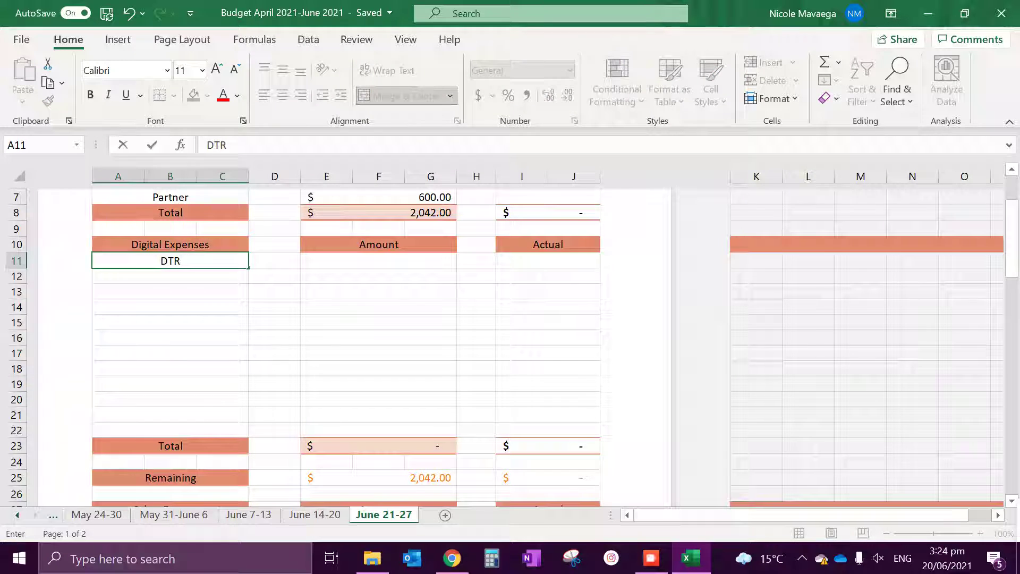
pyautogui.click(379, 261)
pyautogui.write('50')
pyautogui.press('Return')
# Step: Add Linsa as a digital expense in row 12, with an amount of 40
pyautogui.press('Left')
pyautogui.press('Left')
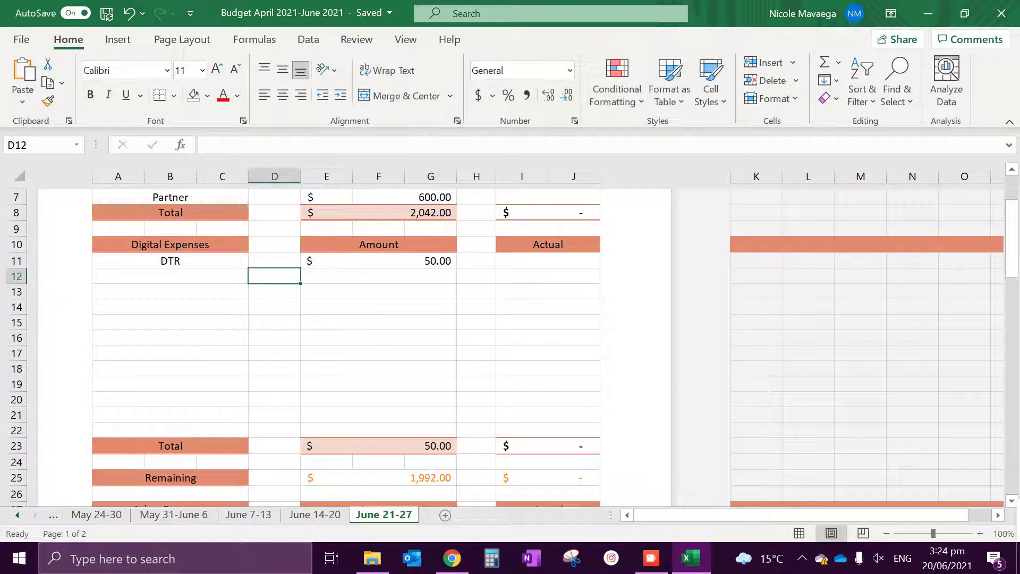
pyautogui.write('Li')
pyautogui.press('Right')
pyautogui.press('Right')
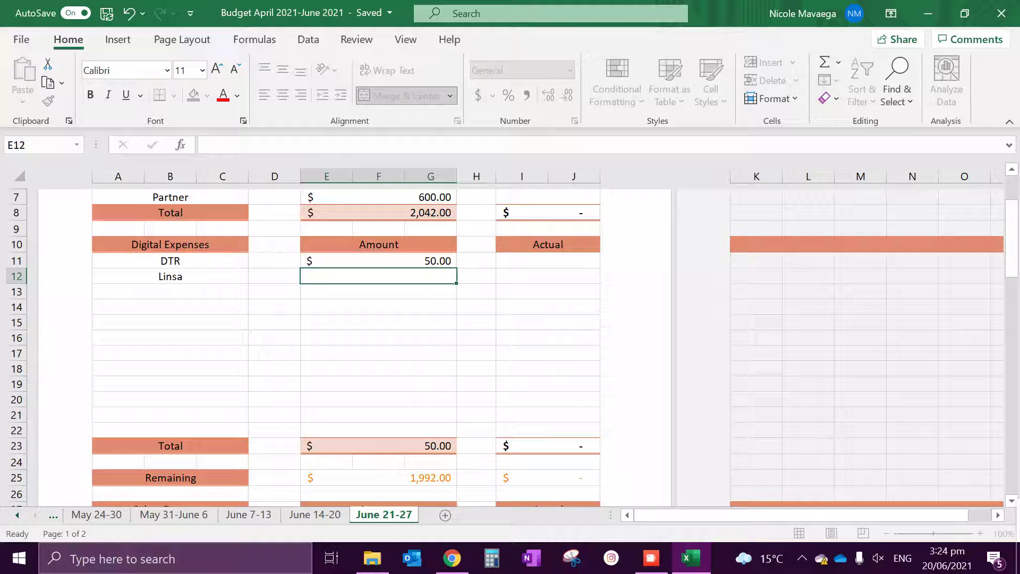
pyautogui.write('40')
pyautogui.press('Return')
# Step: Add Laybuy as a digital expense in row 13, with an amount of 35.52
pyautogui.press('Left')
pyautogui.press('Left')
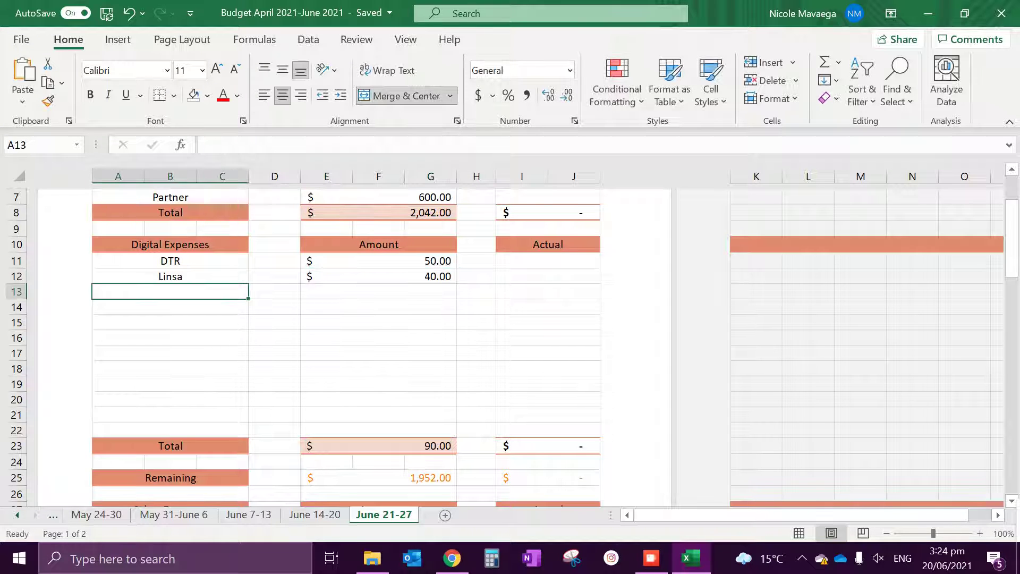
pyautogui.write('Laybuy')
pyautogui.press('Right')
pyautogui.press('Right')
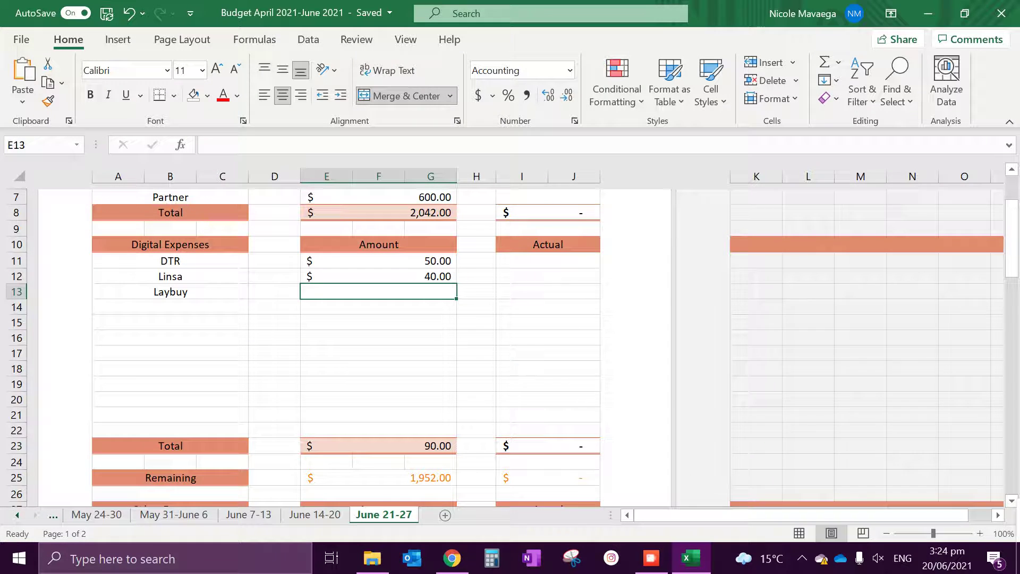
pyautogui.write('3')
pyautogui.press('BackSpace')
pyautogui.write('35.')
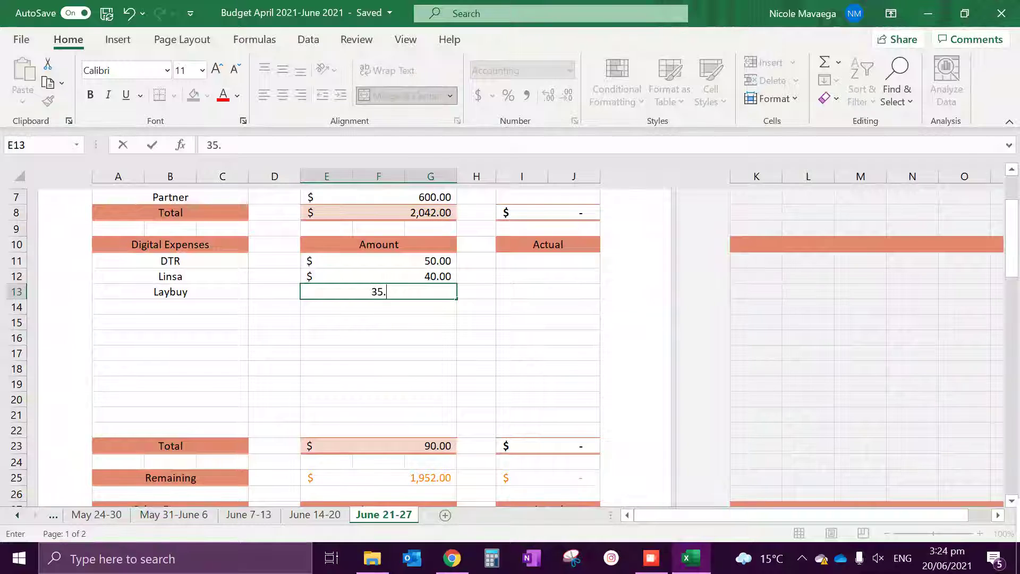
pyautogui.write('52')
pyautogui.press('Return')
# Step: Add ANZ as a digital expense in row 14, with an amount of 215
pyautogui.press('Left')
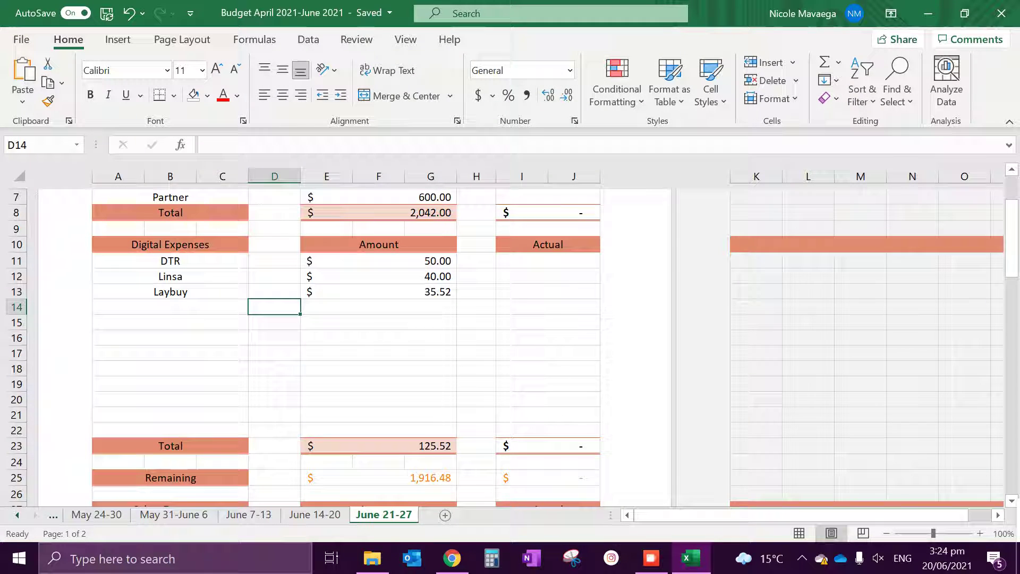
pyautogui.press('Left')
pyautogui.write('AN')
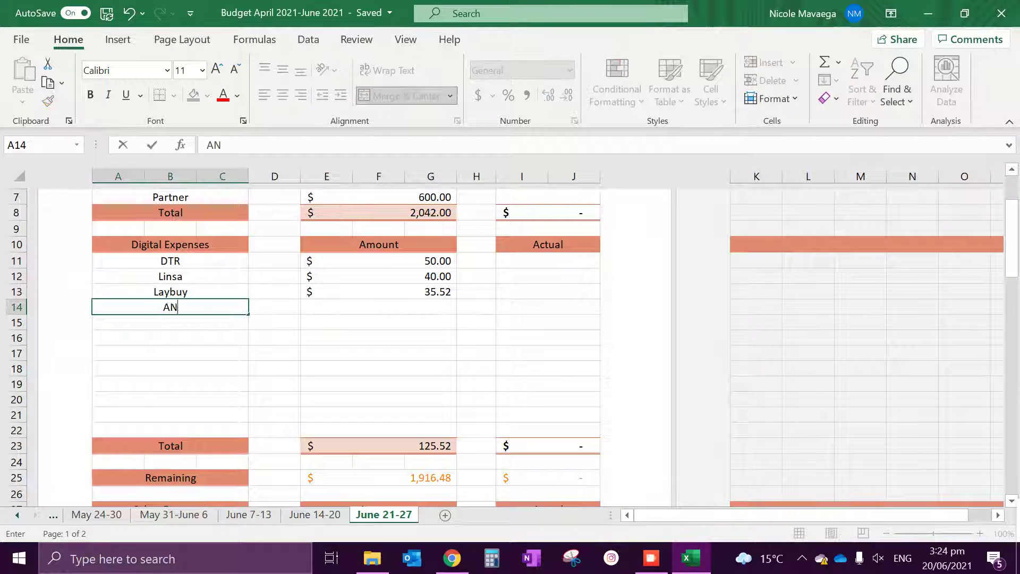
pyautogui.press('Right')
pyautogui.press('Right')
pyautogui.write('215')
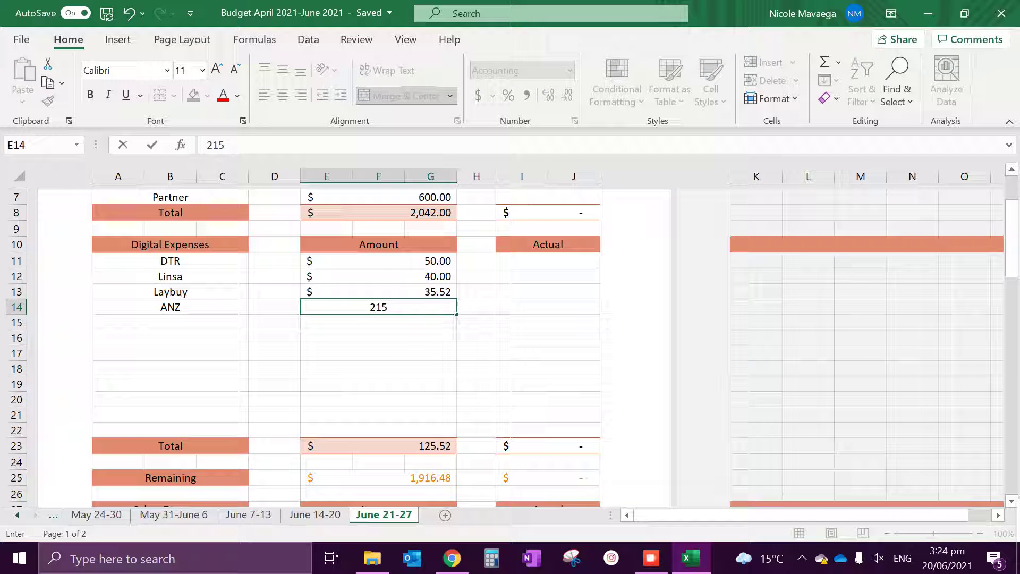
pyautogui.press('Return')
# Step: Add Rent n Own as a digital expense in row 15, with an amount of 50
pyautogui.press('Left')
pyautogui.press('Left')
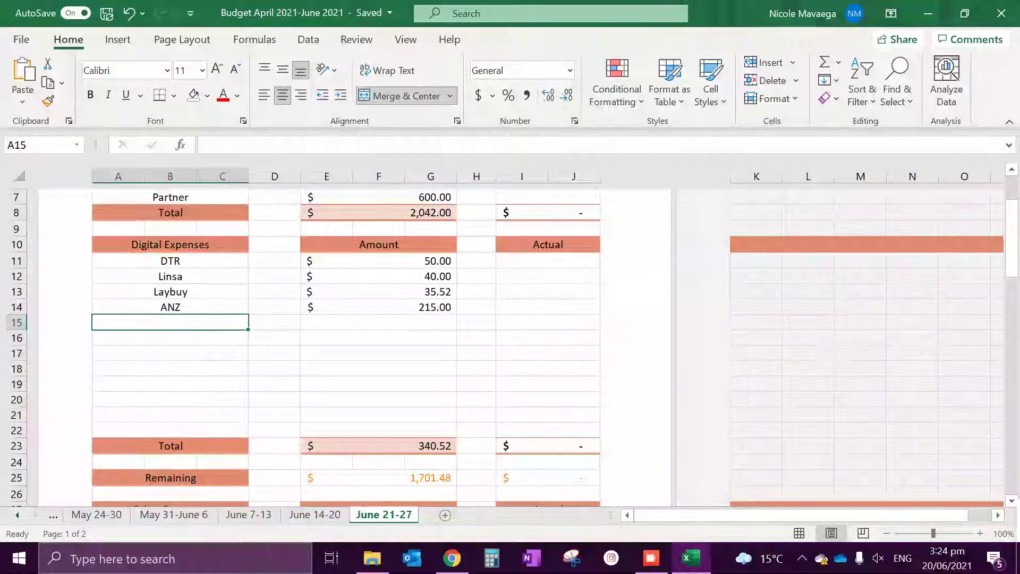
pyautogui.write('Rent n Own')
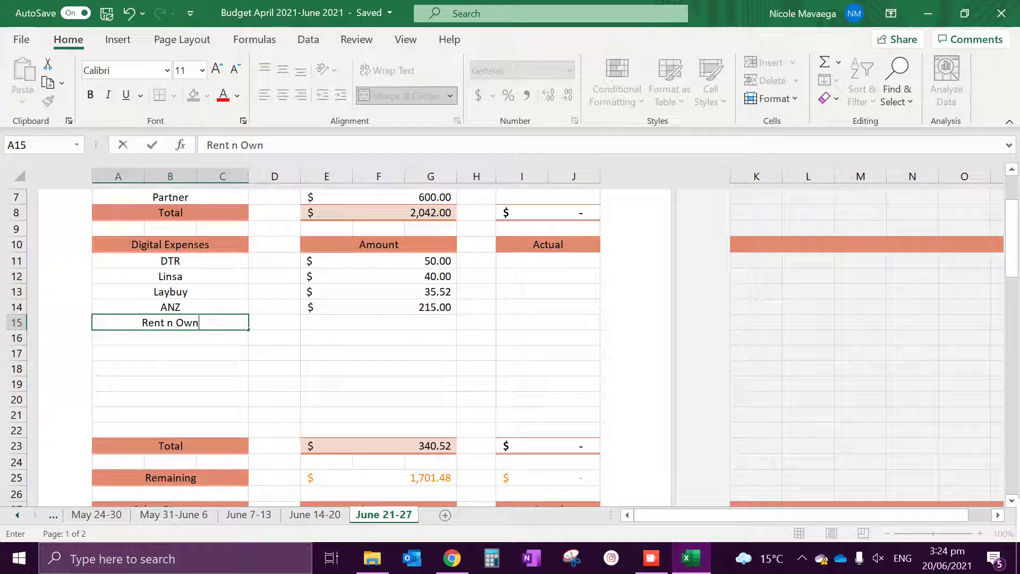
pyautogui.press('Right')
pyautogui.press('Right')
pyautogui.write('50')
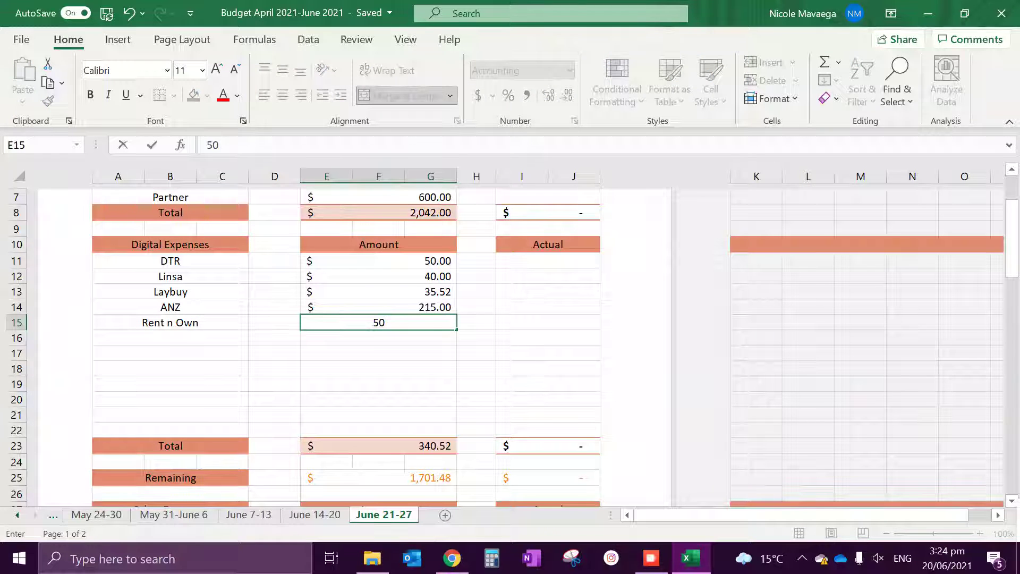
pyautogui.press('Return')
# Step: Enter Afterpay in the amount cell of row 16
pyautogui.write('Afterp')
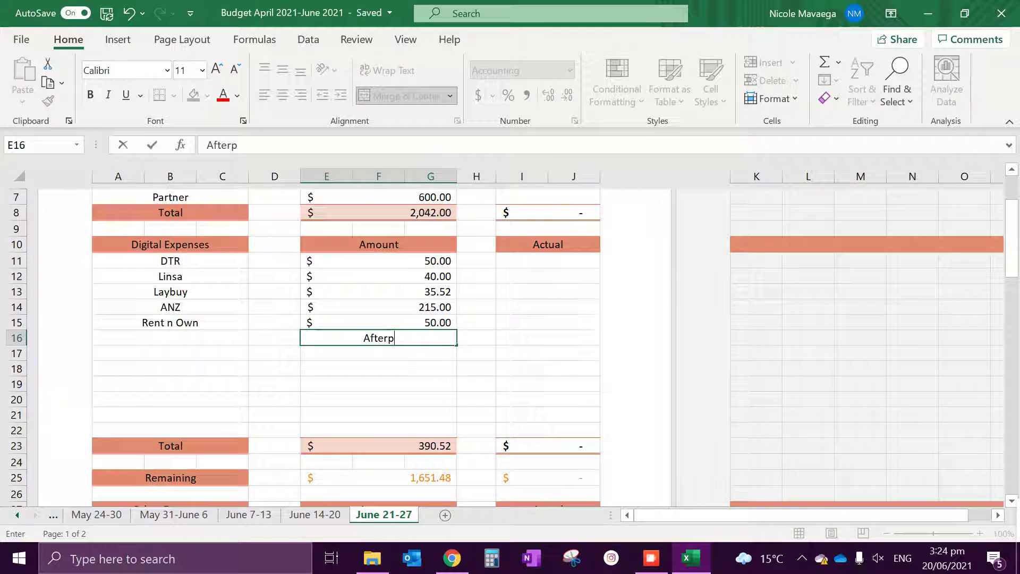
pyautogui.write('ay')
pyautogui.press('Tab')
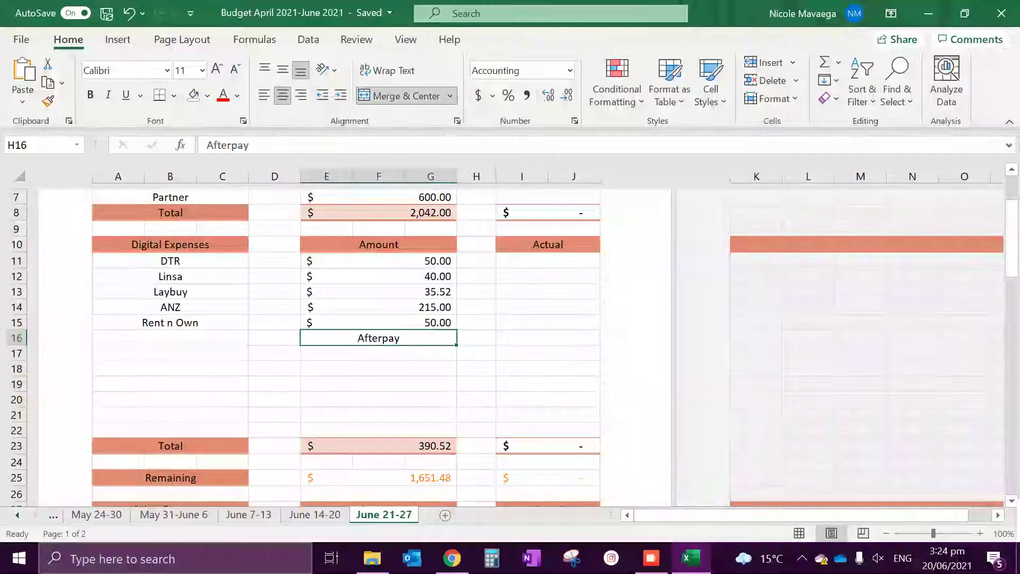
# Step: Move the Afterpay entry from the row 16 amount cell into the Digital Expenses name cell of the same row
pyautogui.press('Left')
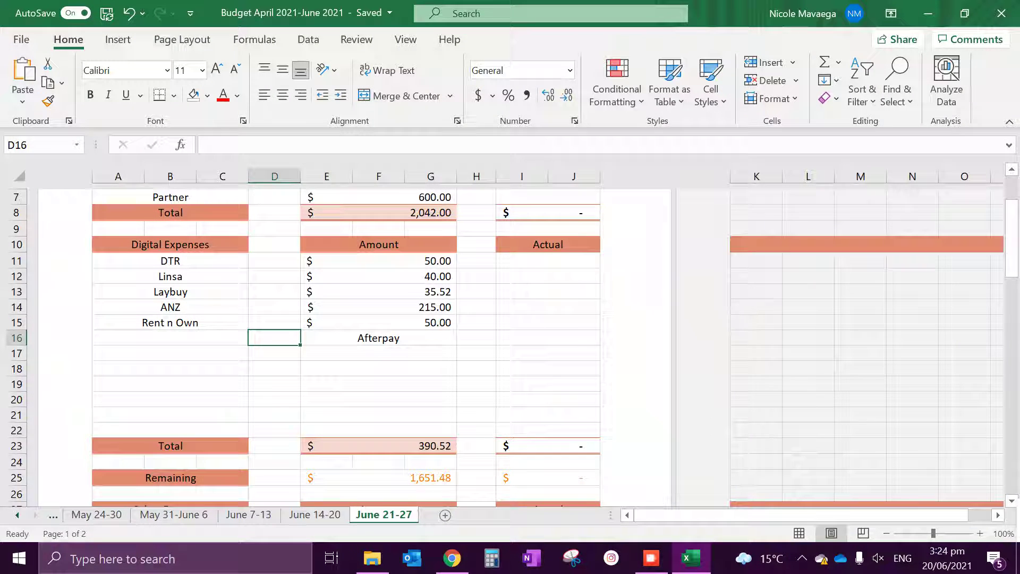
pyautogui.press('Right')
pyautogui.press('Down')
pyautogui.press('Up')
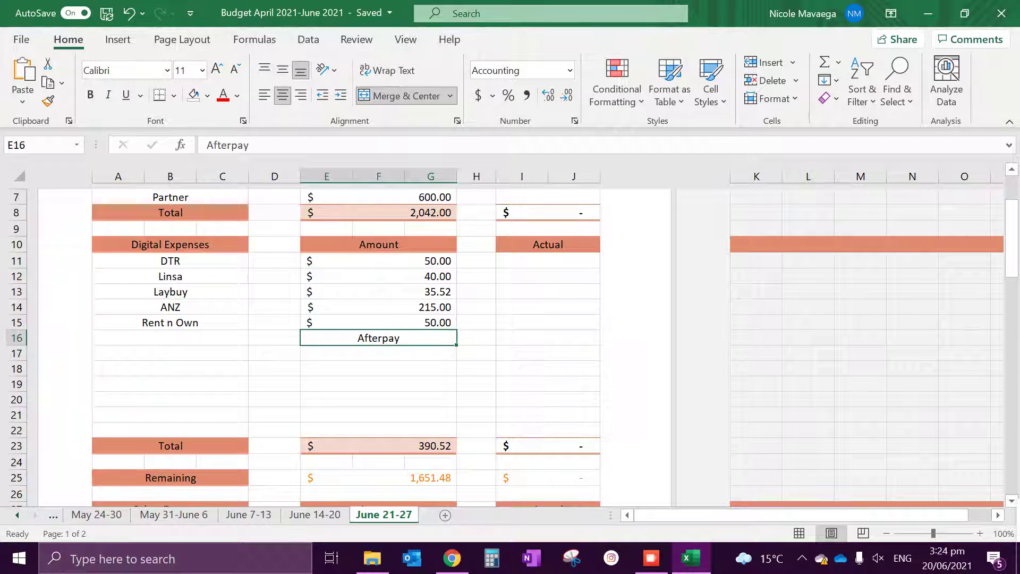
pyautogui.hotkey('ctrl', 'c')
pyautogui.press('Left')
pyautogui.press('Left')
pyautogui.hotkey('ctrl', 'c')
pyautogui.press('Right')
pyautogui.press('Right')
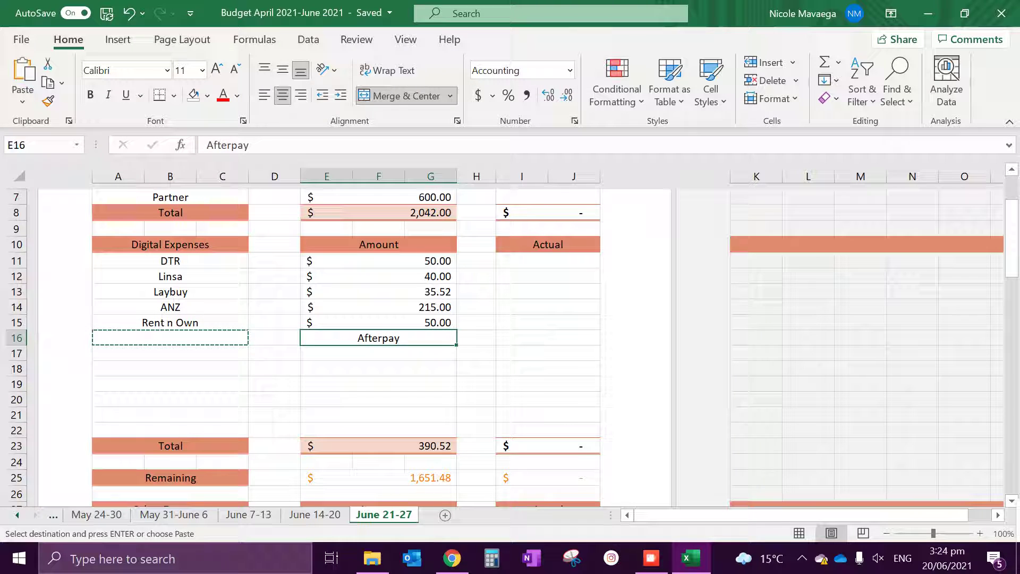
pyautogui.hotkey('ctrl', 'c')
pyautogui.click(170, 337)
pyautogui.hotkey('ctrl', 'v')
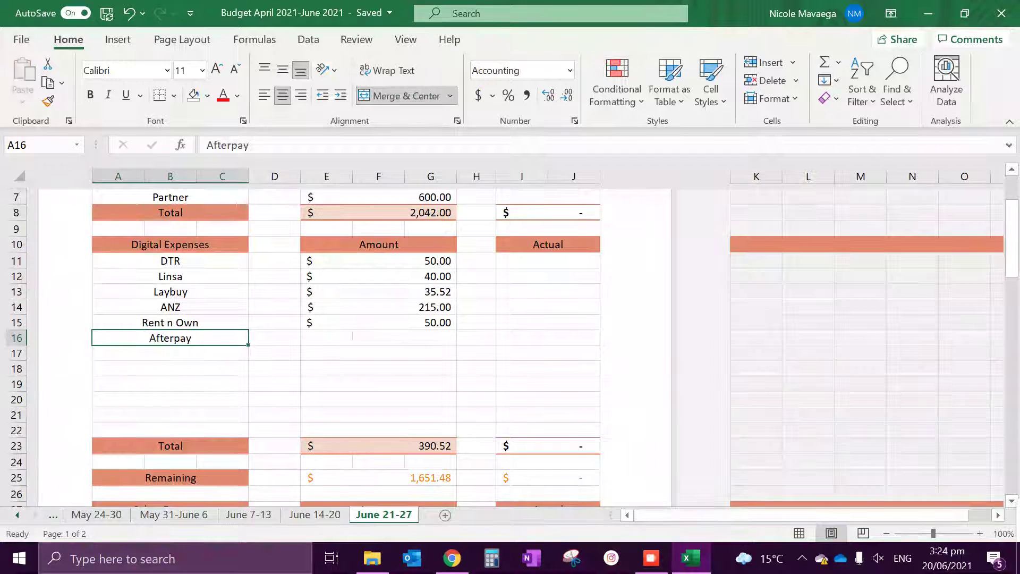
# Step: Merge and center cells E16 to G16 and enter 132.27 as the Afterpay amount
pyautogui.click(378, 338)
pyautogui.moveTo(430, 338); pyautogui.dragTo(327, 338)
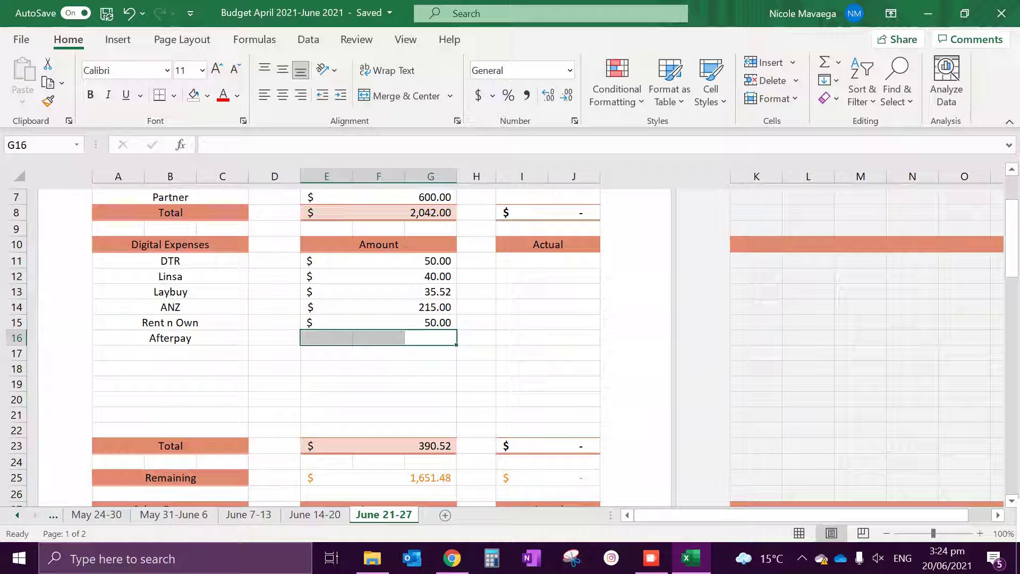
pyautogui.click(399, 95)
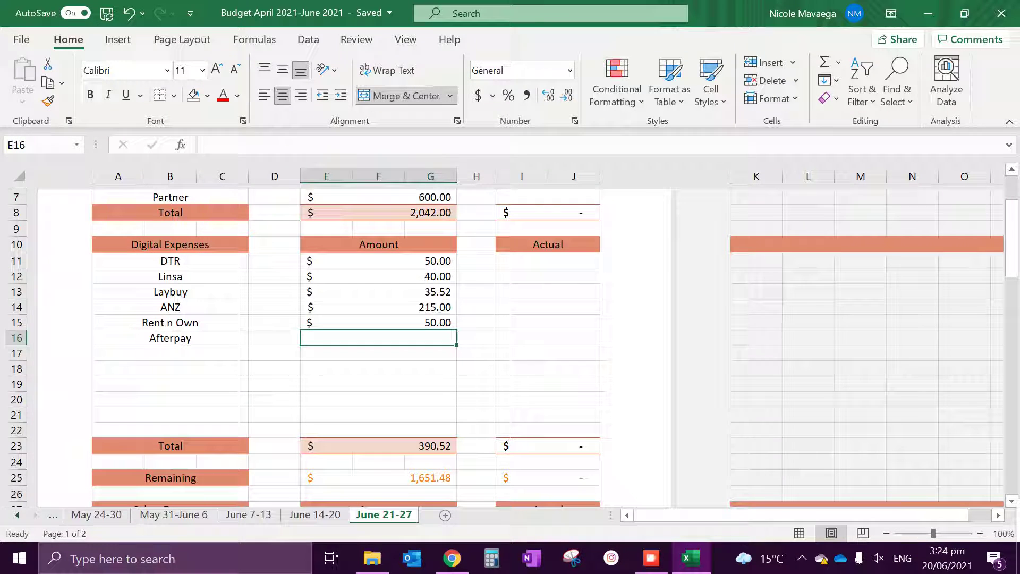
pyautogui.write('132.')
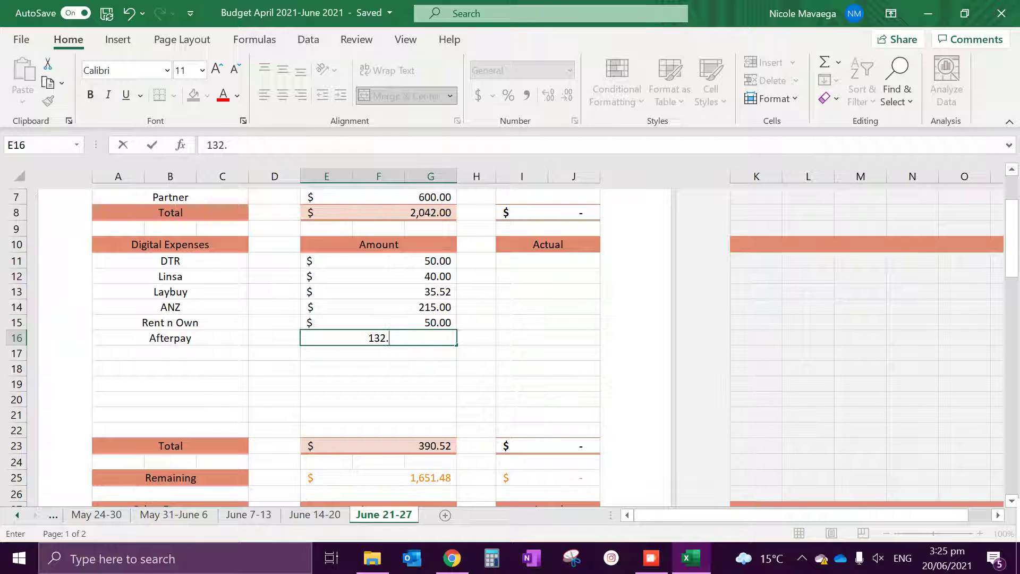
pyautogui.write('27')
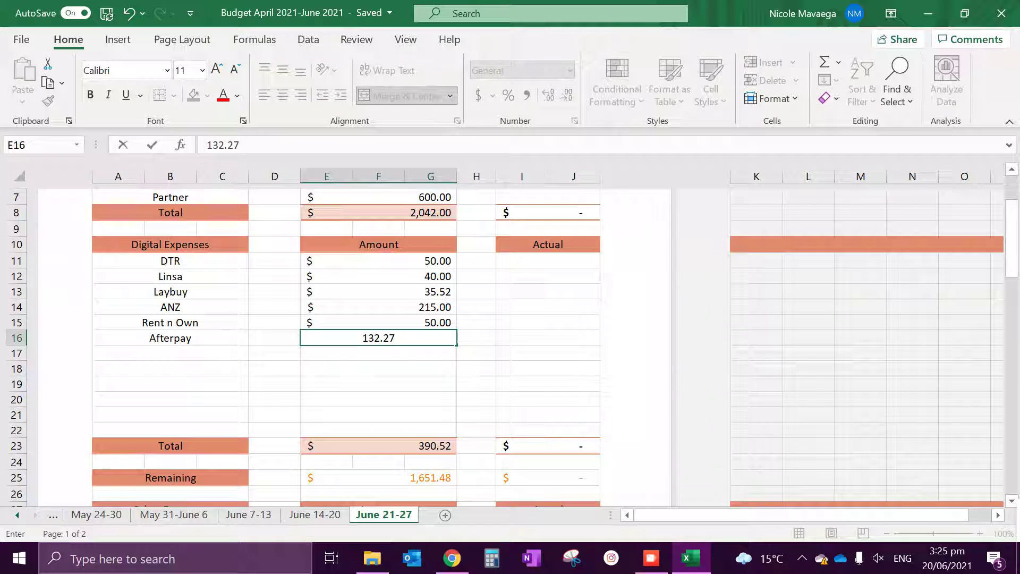
pyautogui.press('Return')
# Step: Add MOJ as a digital expense in row 17 with an amount of 25, and apply the dollar accounting format to the Afterpay amount
pyautogui.write('MOJ')
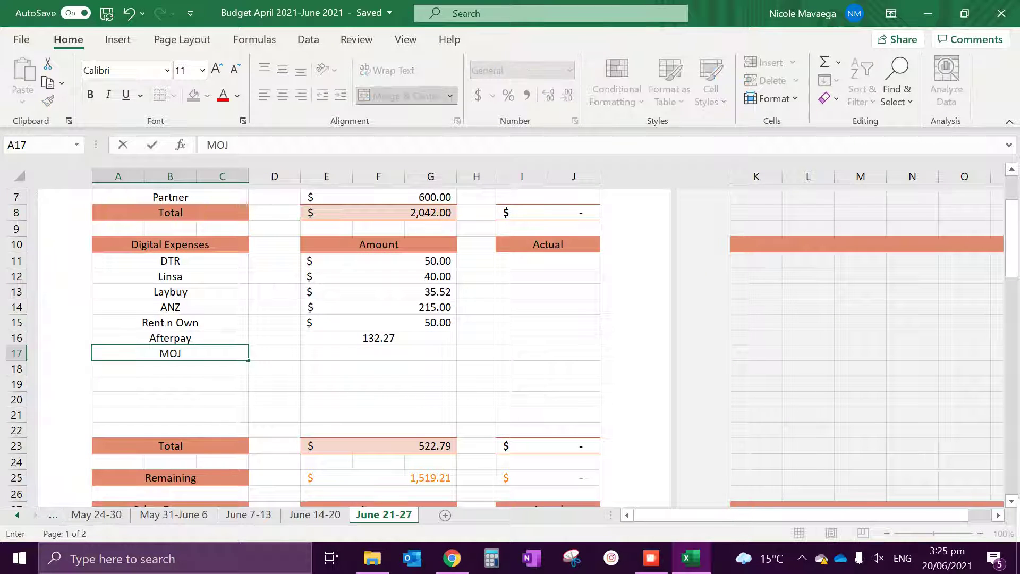
pyautogui.press('Tab')
pyautogui.press('Tab')
pyautogui.write('25')
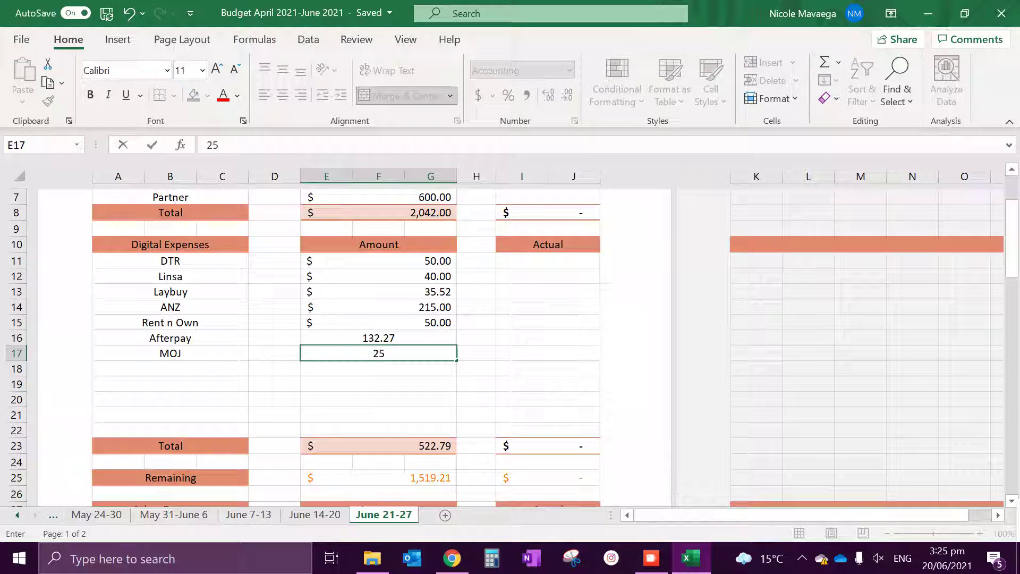
pyautogui.click(378, 338)
pyautogui.click(478, 96)
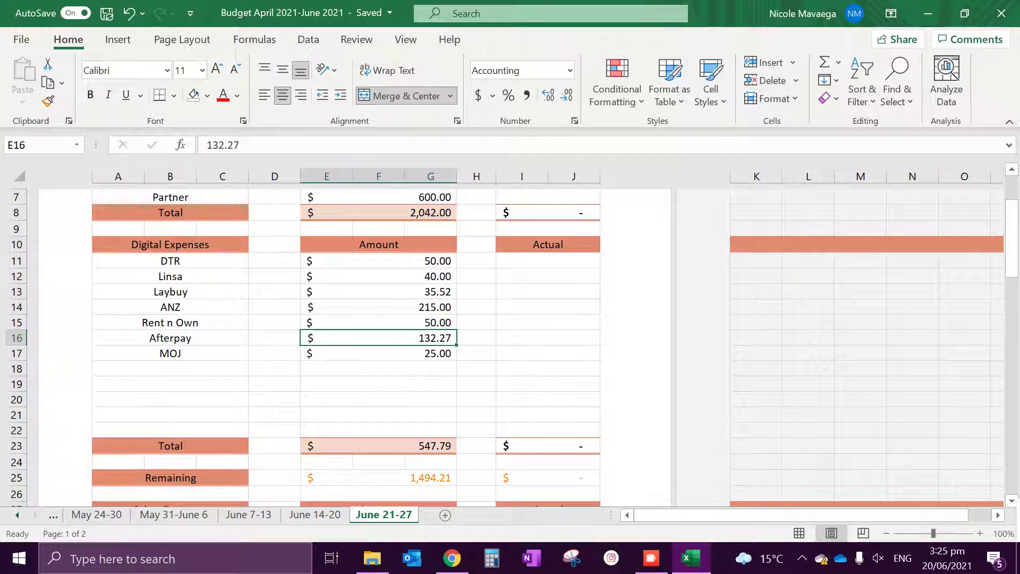
# Step: Add Rent as a digital expense in row 18, with an amount of 286
pyautogui.click(170, 369)
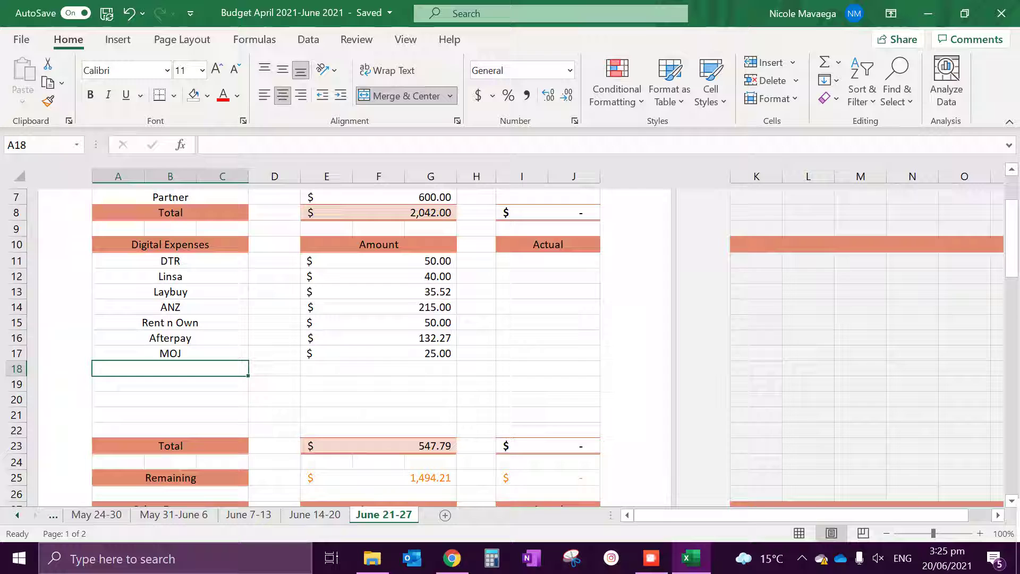
pyautogui.write('Rent')
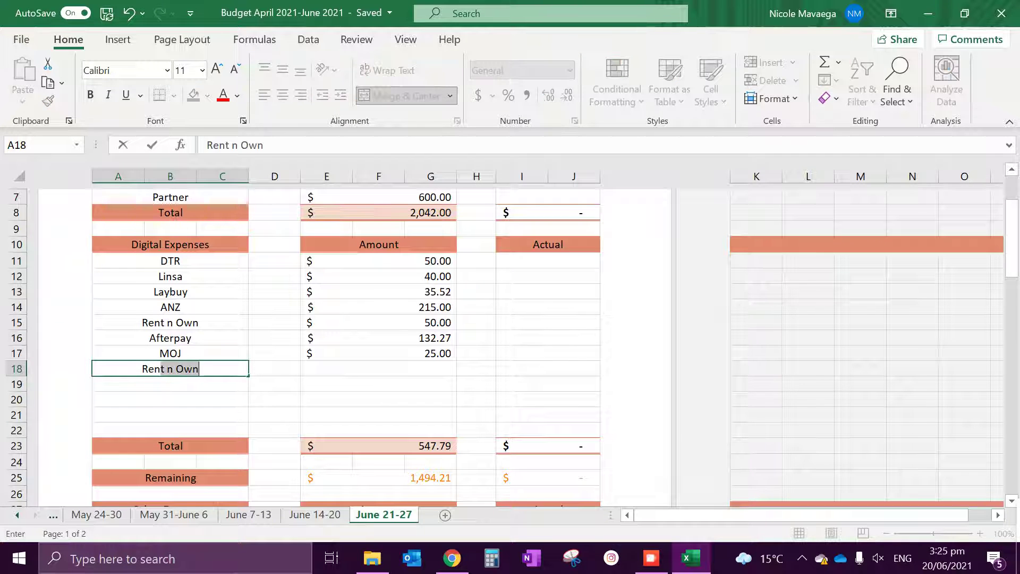
pyautogui.press('BackSpace')
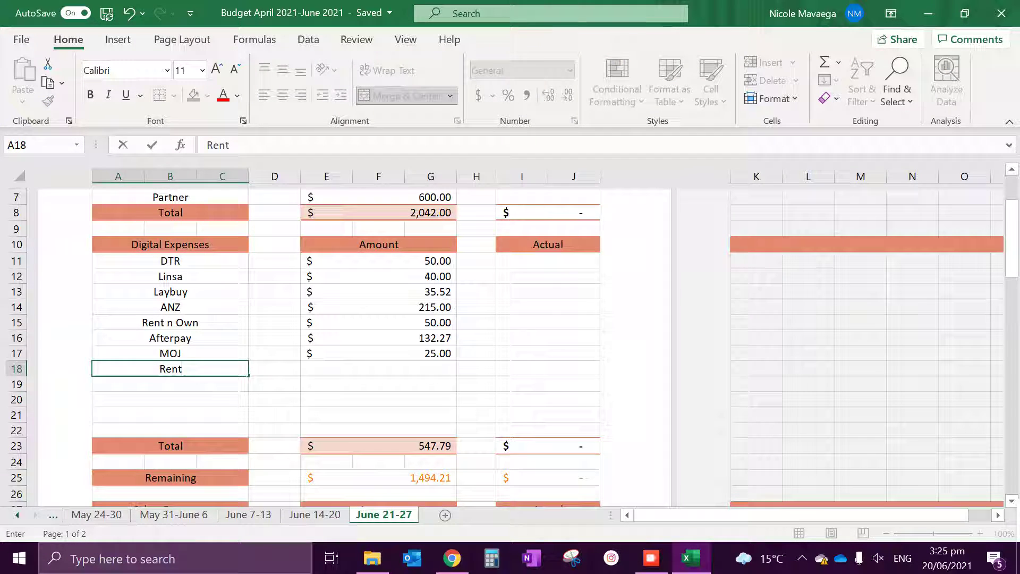
pyautogui.click(378, 369)
pyautogui.write('286')
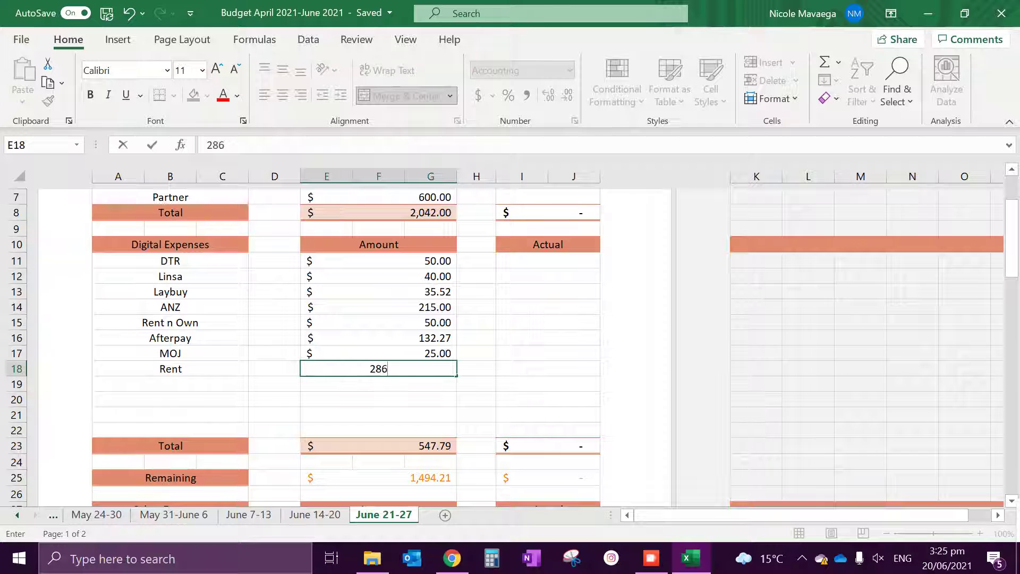
pyautogui.press('Return')
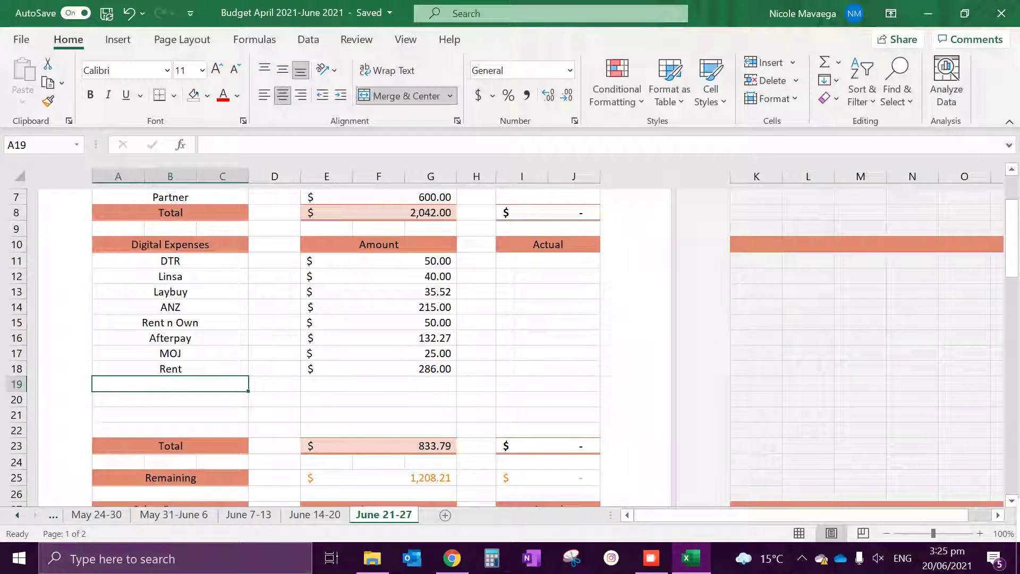
# Step: Add Cigna as a digital expense in row 19, with an amount of 50.25
pyautogui.write('Cigna')
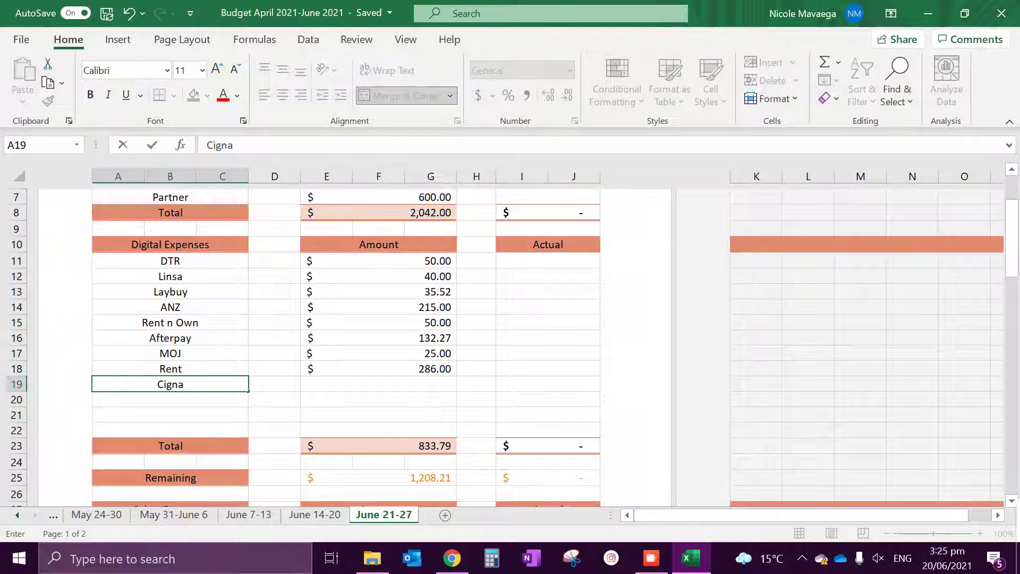
pyautogui.press('Tab')
pyautogui.press('Tab')
pyautogui.write('50.25')
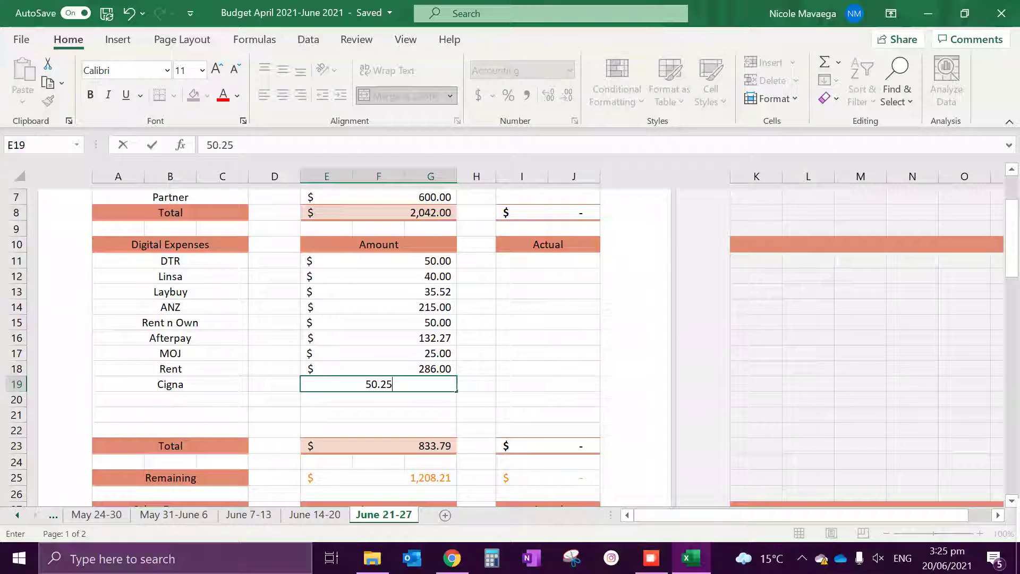
pyautogui.press('Return')
# Step: Add Lawns as a digital expense in row 20, with an amount of 21.70
pyautogui.write('Lawns')
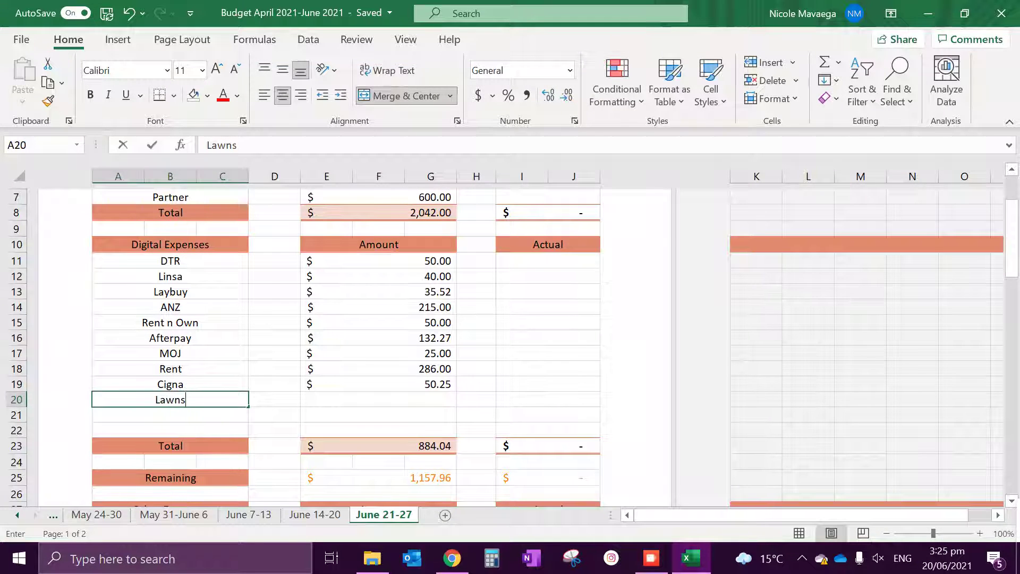
pyautogui.press('Tab')
pyautogui.press('Tab')
pyautogui.write('21.70')
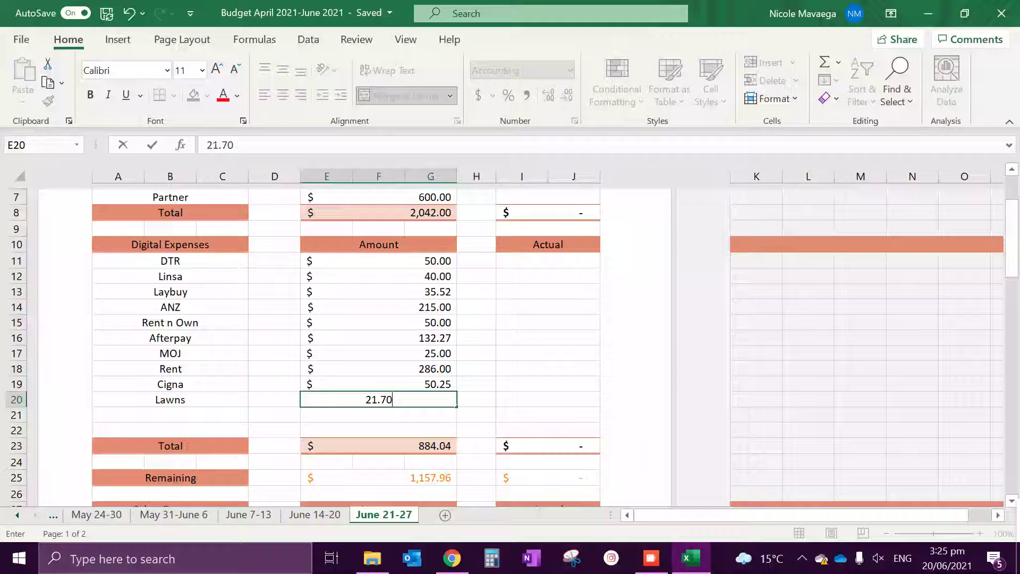
pyautogui.press('Return')
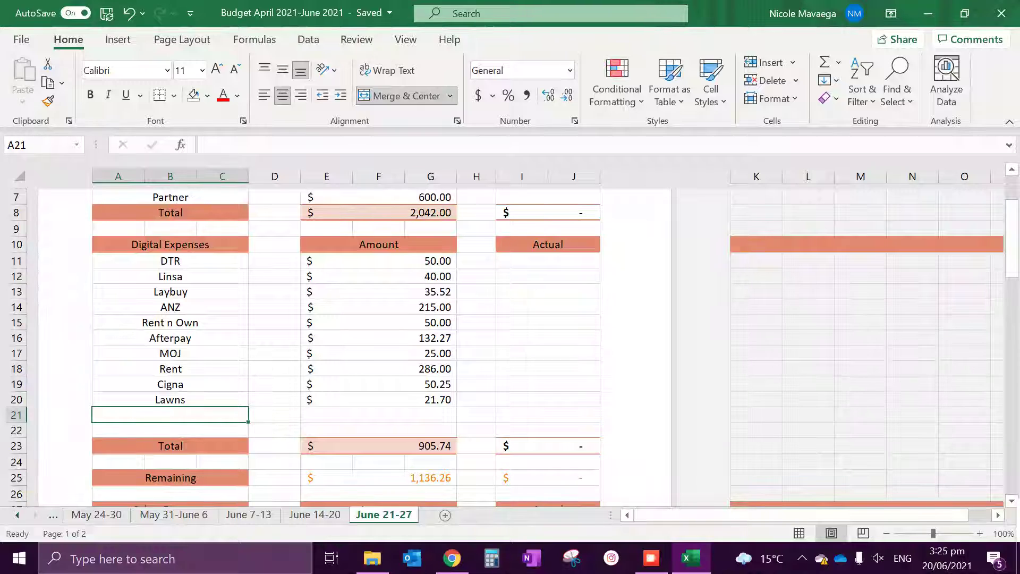
# Step: Add ANZ Overdraft as a digital expense in row 21, with an amount of 120
pyautogui.write('ANZ Overdr')
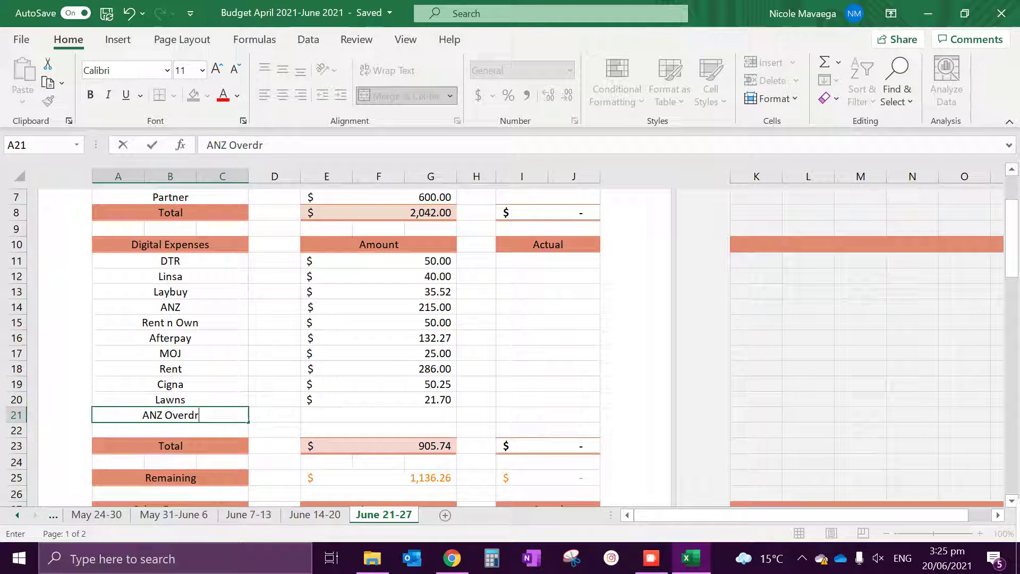
pyautogui.write('afty')
pyautogui.press('BackSpace')
pyautogui.press('BackSpace')
pyautogui.press('BackSpace')
pyautogui.write('ft')
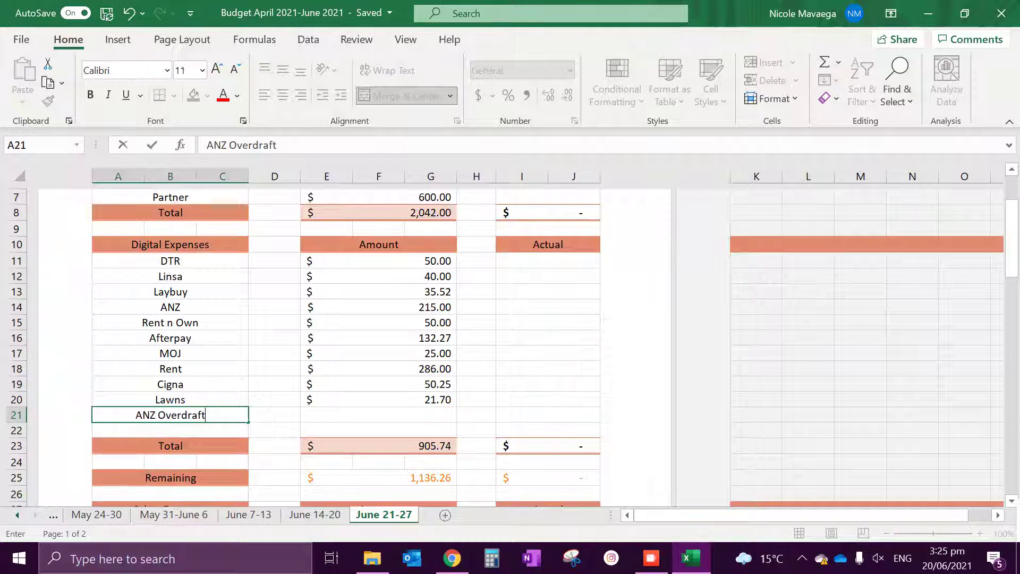
pyautogui.click(378, 415)
pyautogui.write('120')
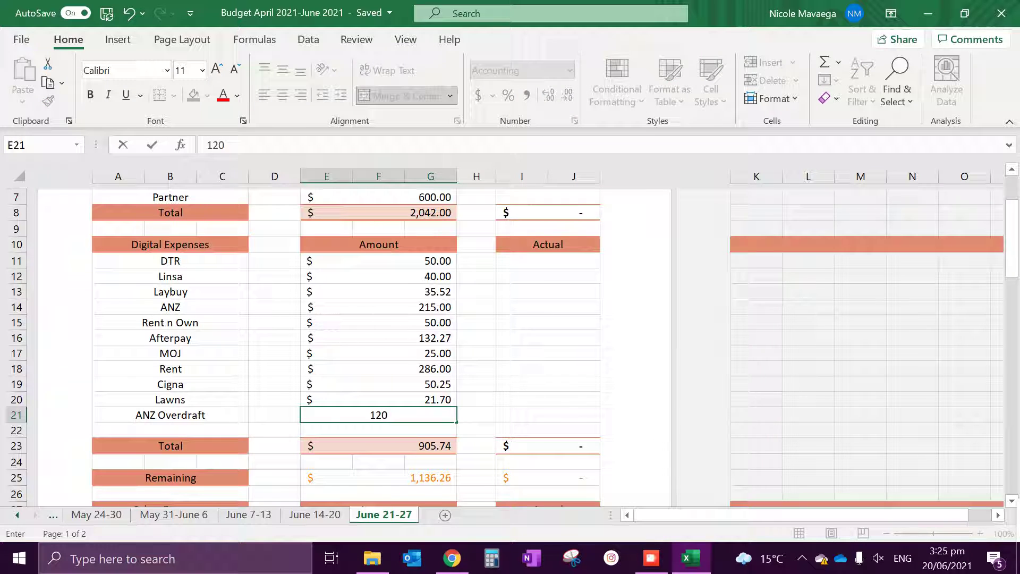
pyautogui.press('Return')
# Step: Add ASB Overdraft as a digital expense in row 22, with an amount of 12
pyautogui.write('ASB Ov')
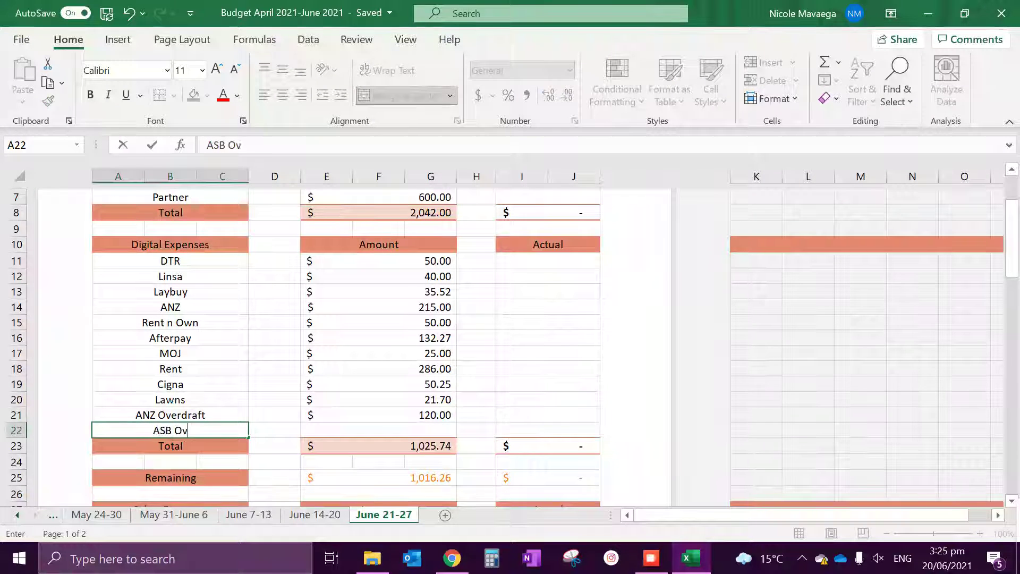
pyautogui.write('erdraft')
pyautogui.press('Tab')
pyautogui.press('Tab')
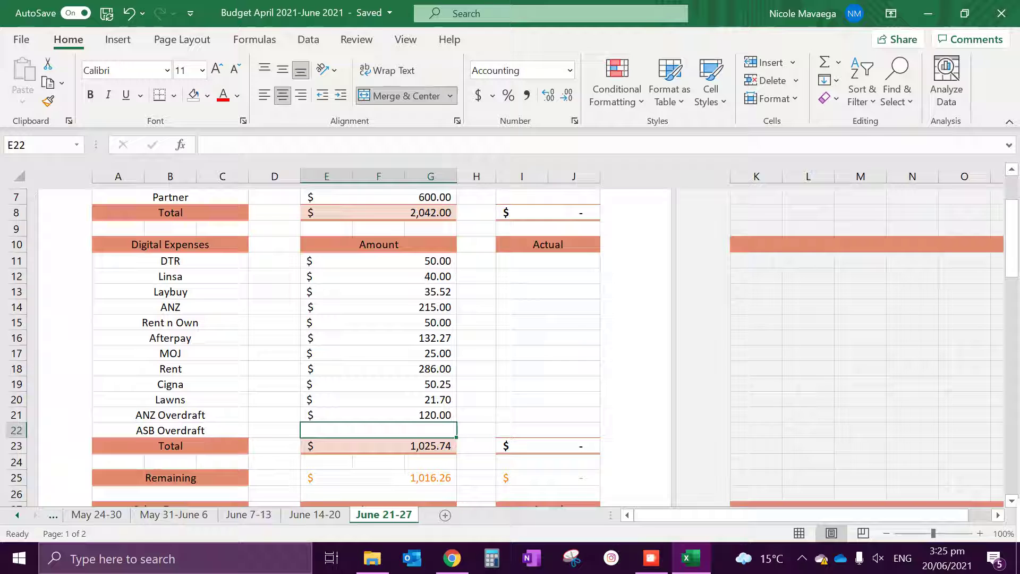
pyautogui.write('12')
pyautogui.click(476, 415)
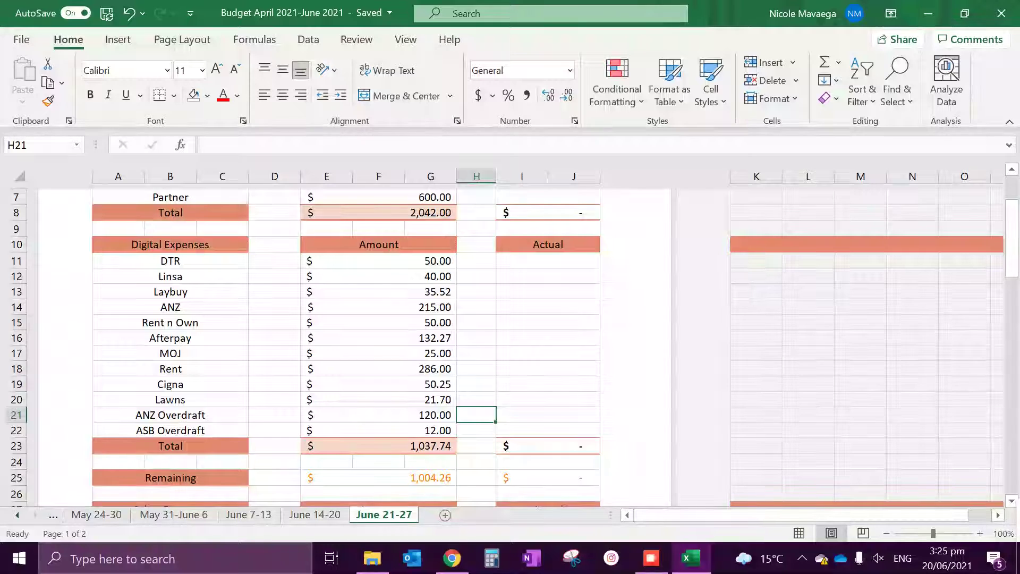
# Step: Enter the person's name as the first item under Other Expenses in row 28, with an amount of 40
pyautogui.scroll(-2, 346, 340)
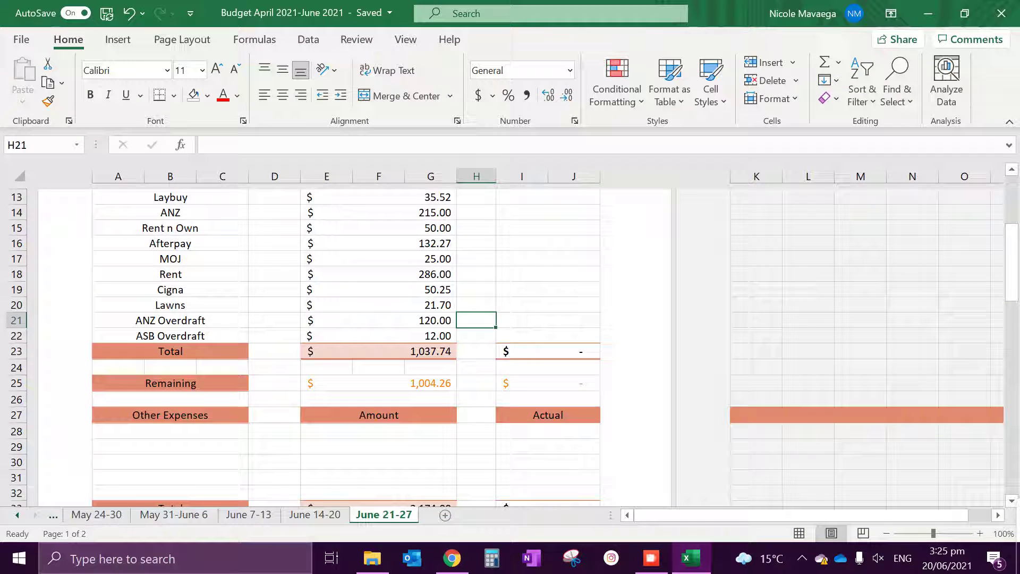
pyautogui.scroll(1, 346, 340)
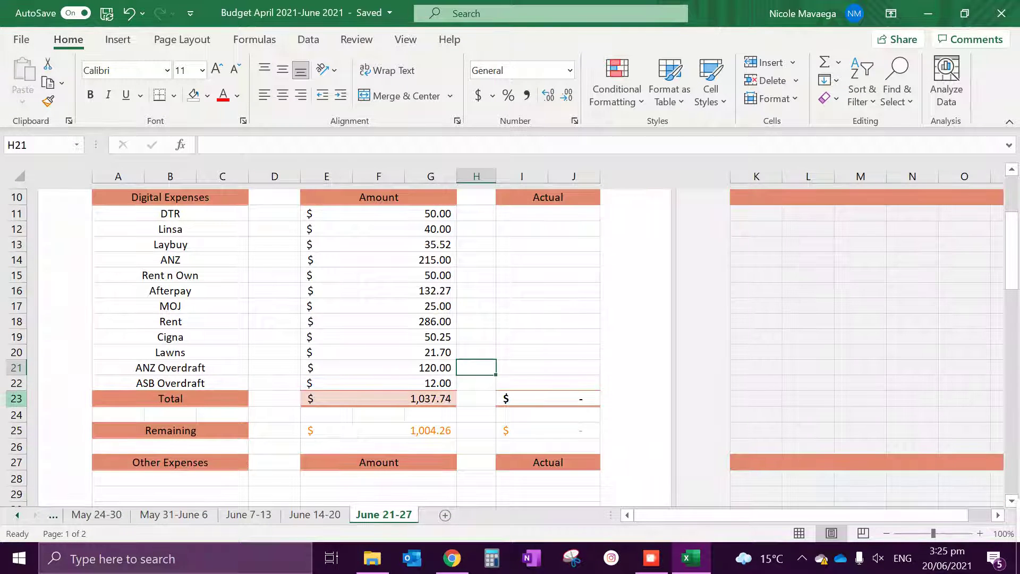
pyautogui.scroll(-1, 347, 340)
pyautogui.scroll(-1, 347, 340)
pyautogui.click(170, 385)
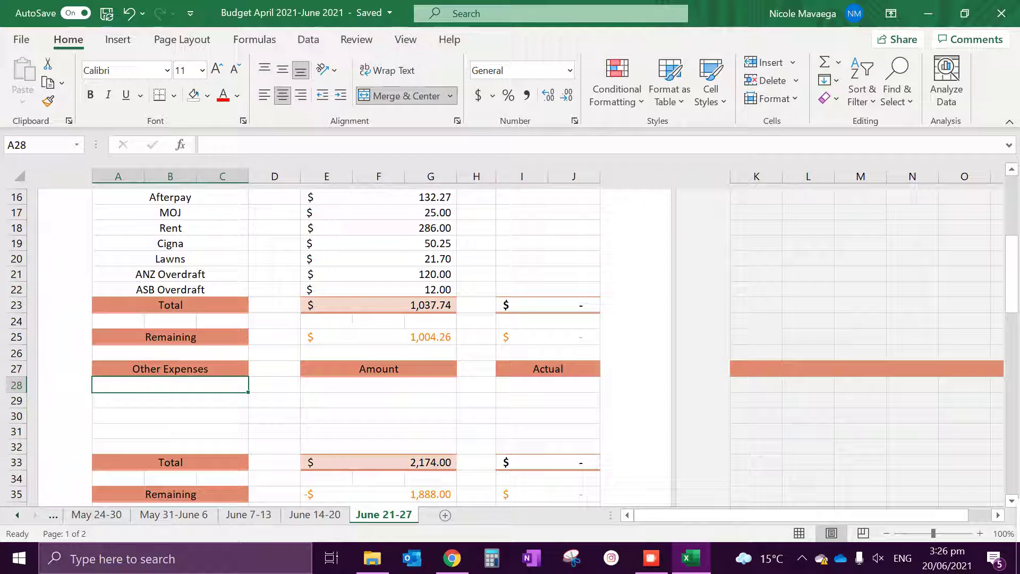
pyautogui.write('Samara')
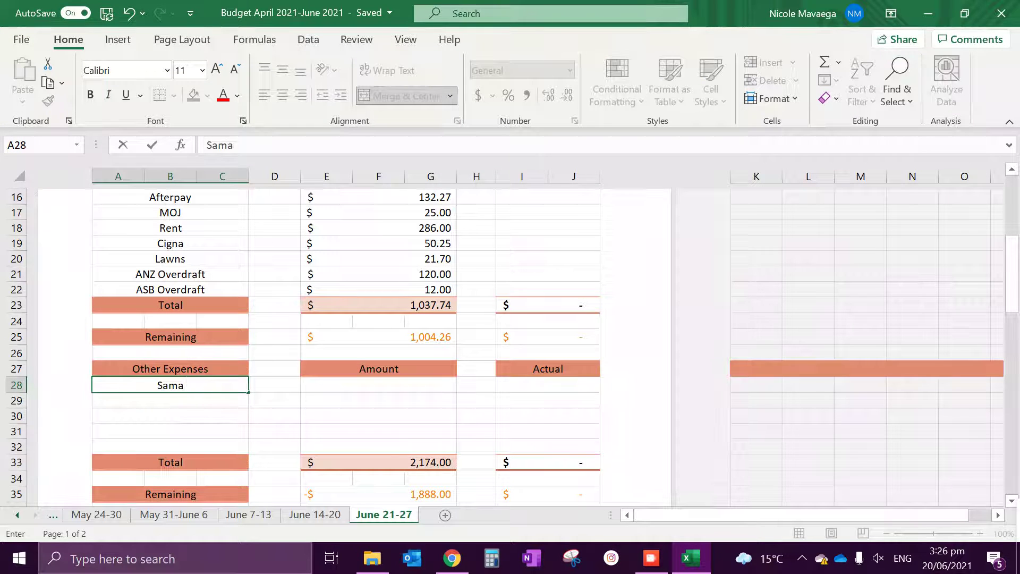
pyautogui.press('Tab')
pyautogui.press('Tab')
pyautogui.write('40')
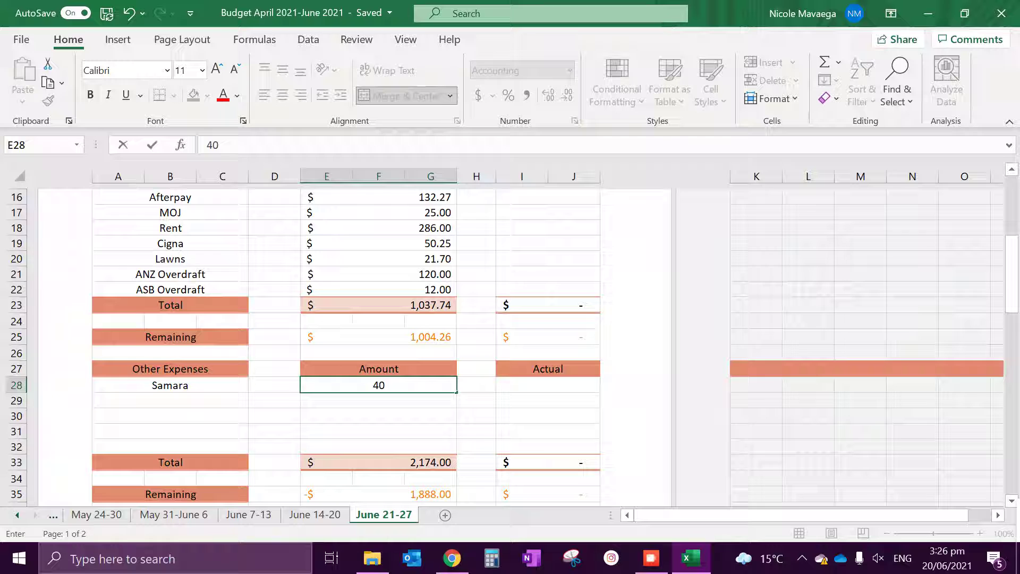
pyautogui.press('Return')
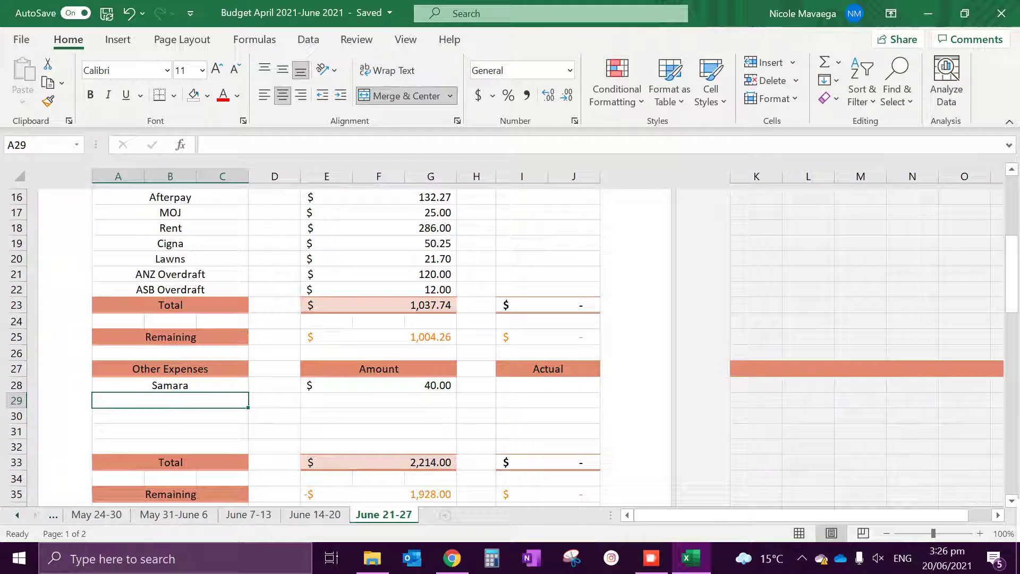
# Step: Add Kids Bottles as an item under Other Expenses in row 29, with an amount of 40
pyautogui.write('Kids Bott')
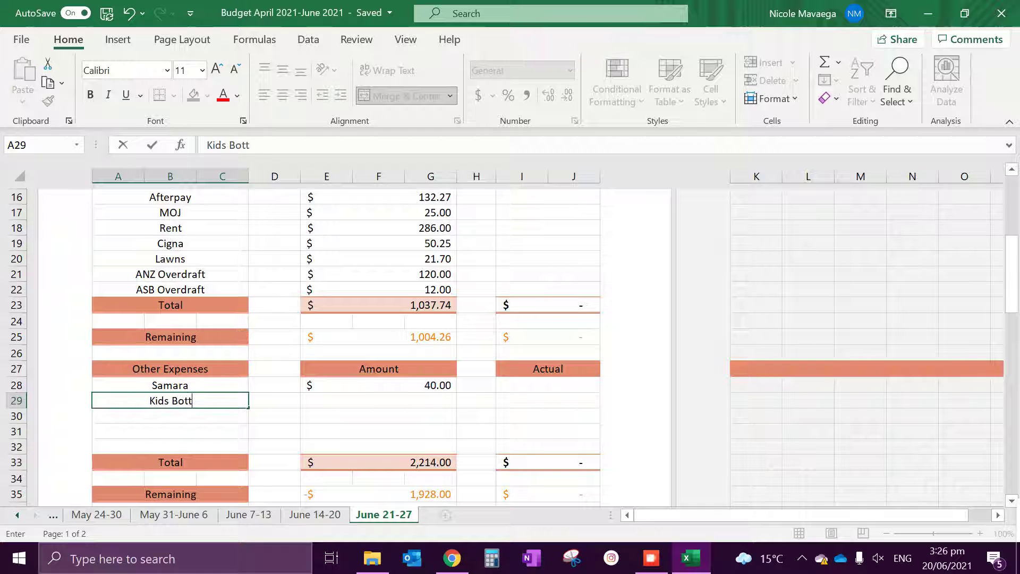
pyautogui.write('les')
pyautogui.press('Return')
pyautogui.press('Right')
pyautogui.press('Up')
pyautogui.press('Right')
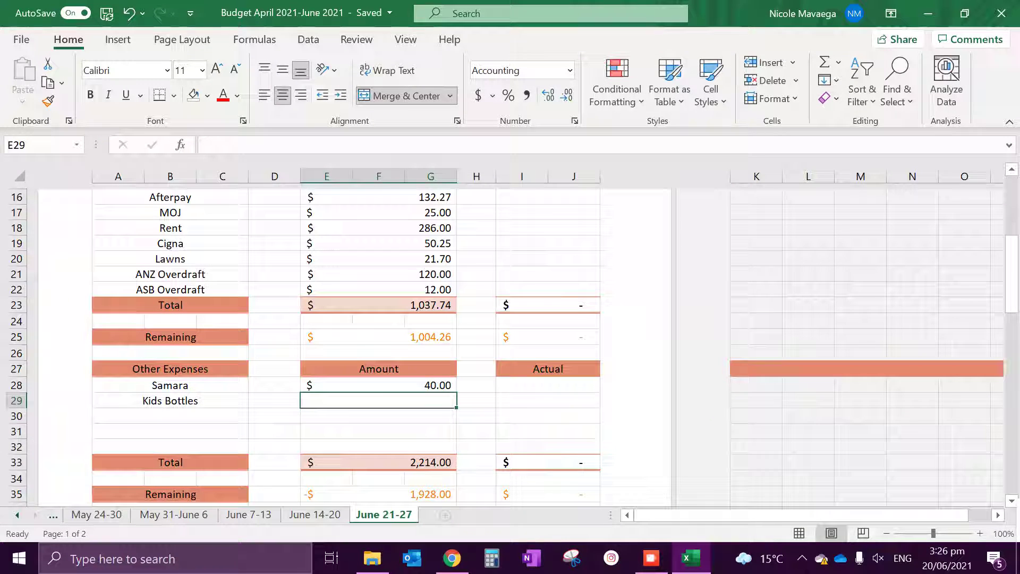
pyautogui.write('40')
pyautogui.press('Return')
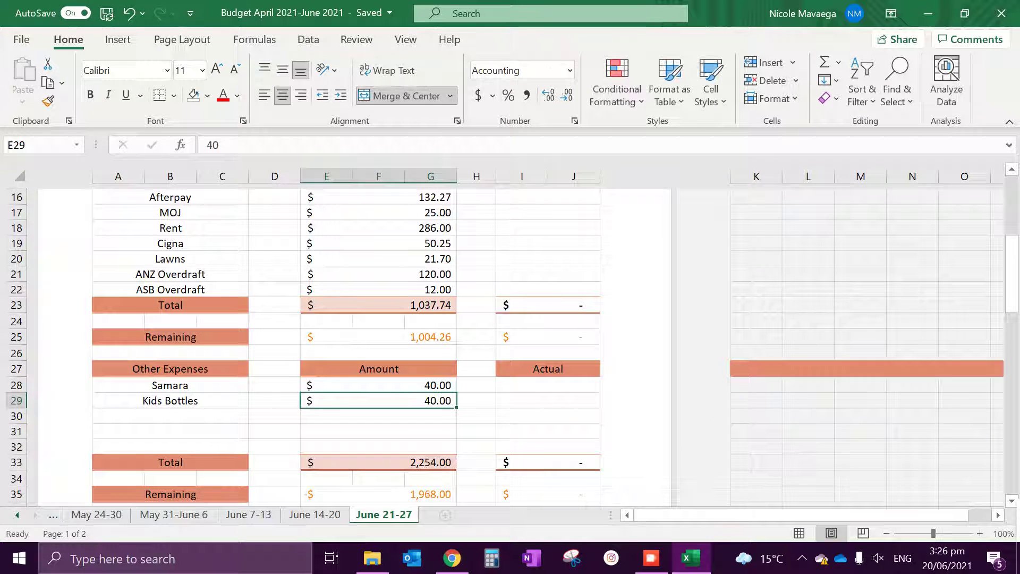
# Step: Correct the Other Expenses Total formula in E33 to =SUM(E28:G32)
pyautogui.scroll(-1, 378, 372)
pyautogui.click(379, 416)
pyautogui.click(280, 145)
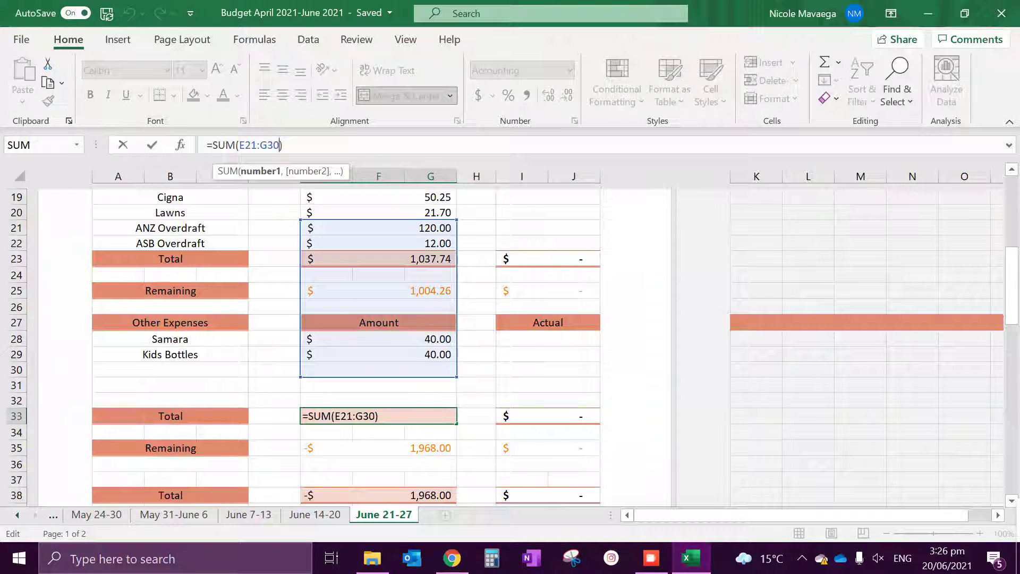
pyautogui.click(258, 145)
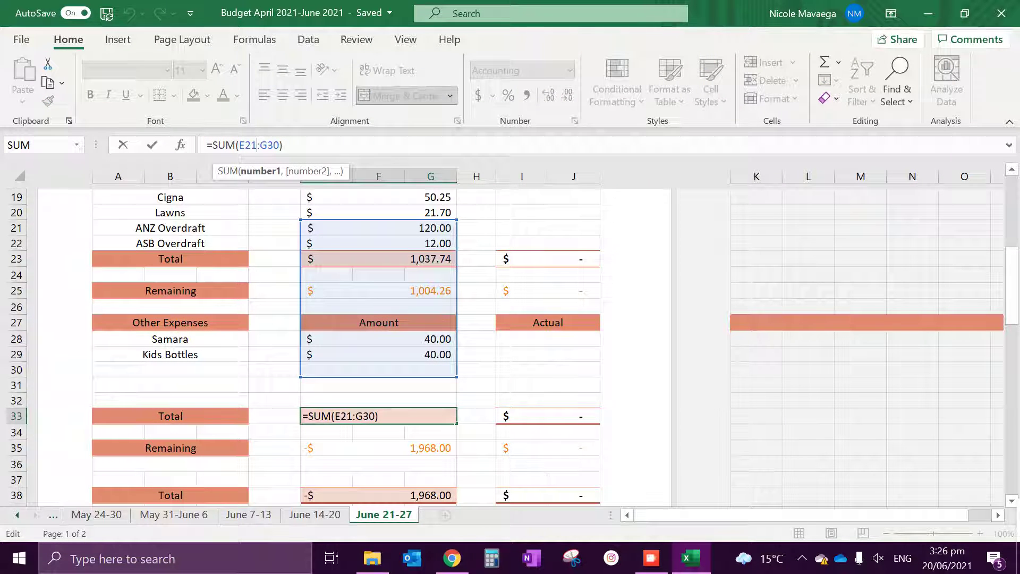
pyautogui.press('BackSpace')
pyautogui.press('BackSpace')
pyautogui.write('28')
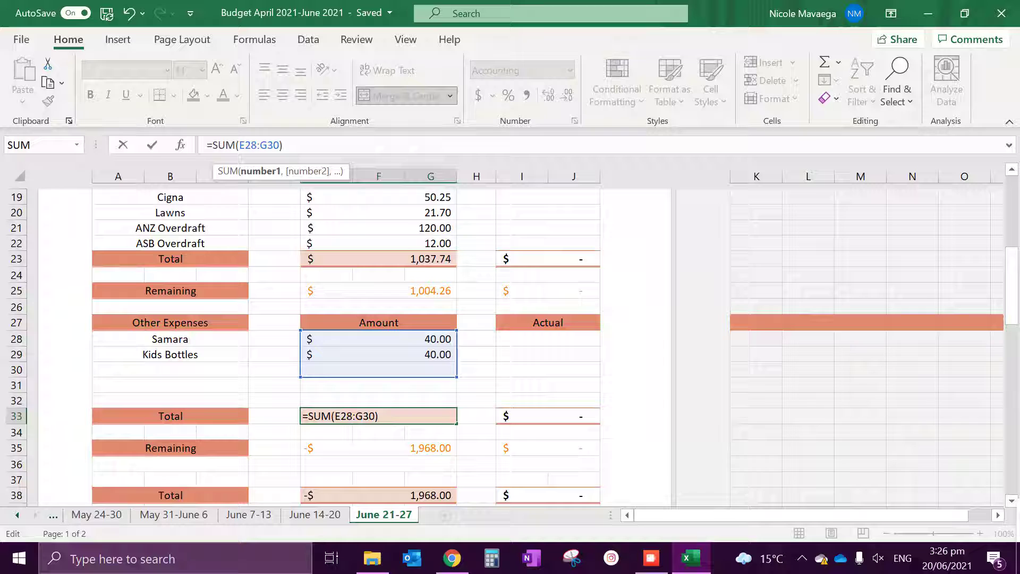
pyautogui.moveTo(457, 377); pyautogui.dragTo(457, 401)
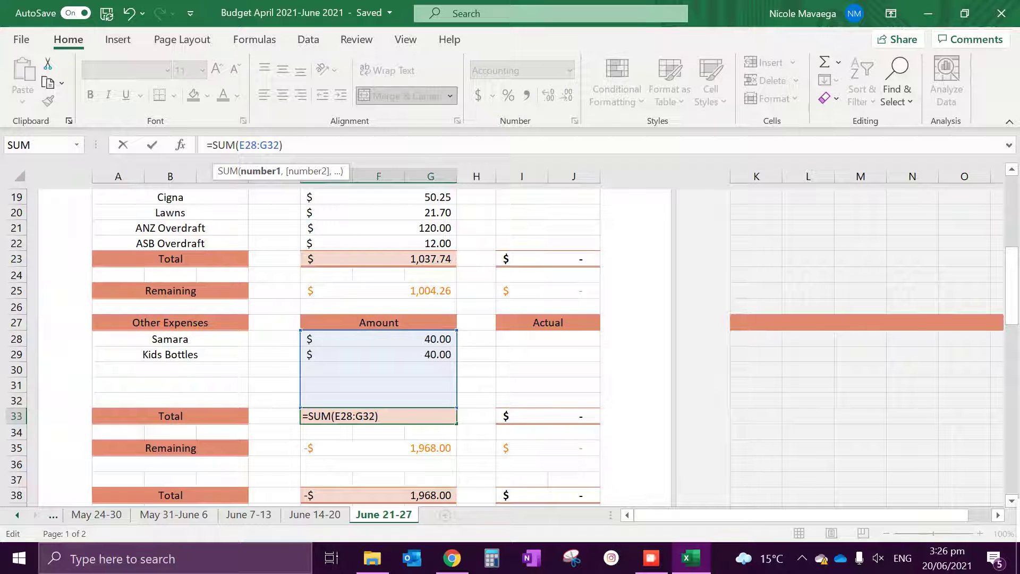
pyautogui.press('Return')
# Step: Change the Remaining formula in E35 to =E25-E33, subtracting the Other Expenses total from the previous remaining amount
pyautogui.scroll(-1, 345, 345)
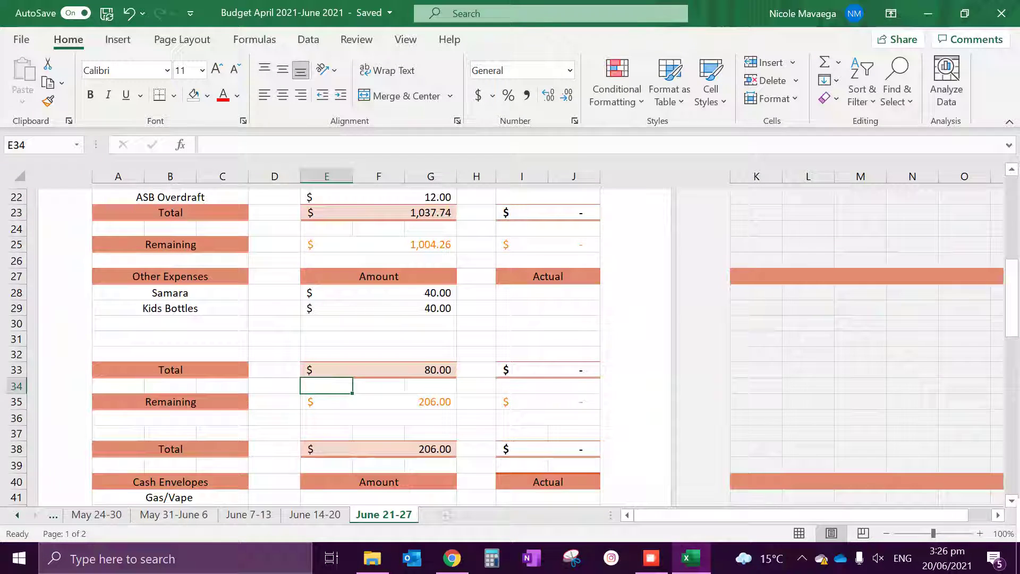
pyautogui.press('Down')
pyautogui.press('F2')
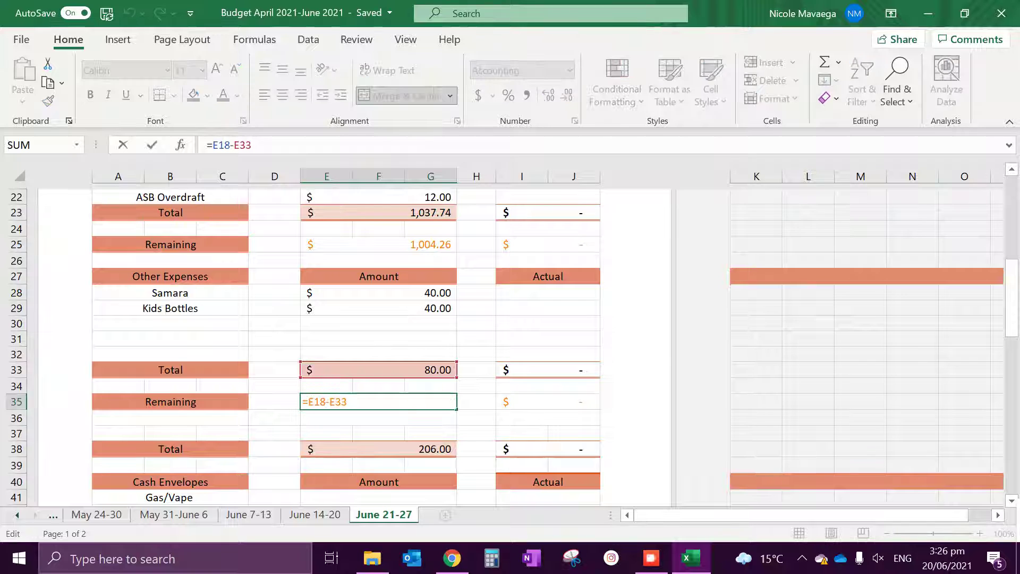
pyautogui.click(224, 145)
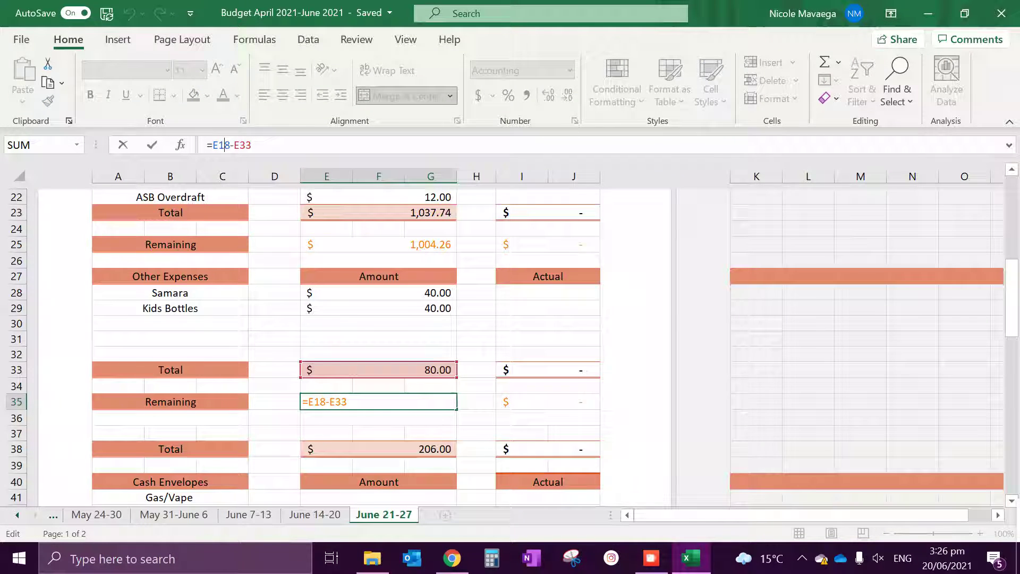
pyautogui.press('BackSpace')
pyautogui.press('BackSpace')
pyautogui.press('BackSpace')
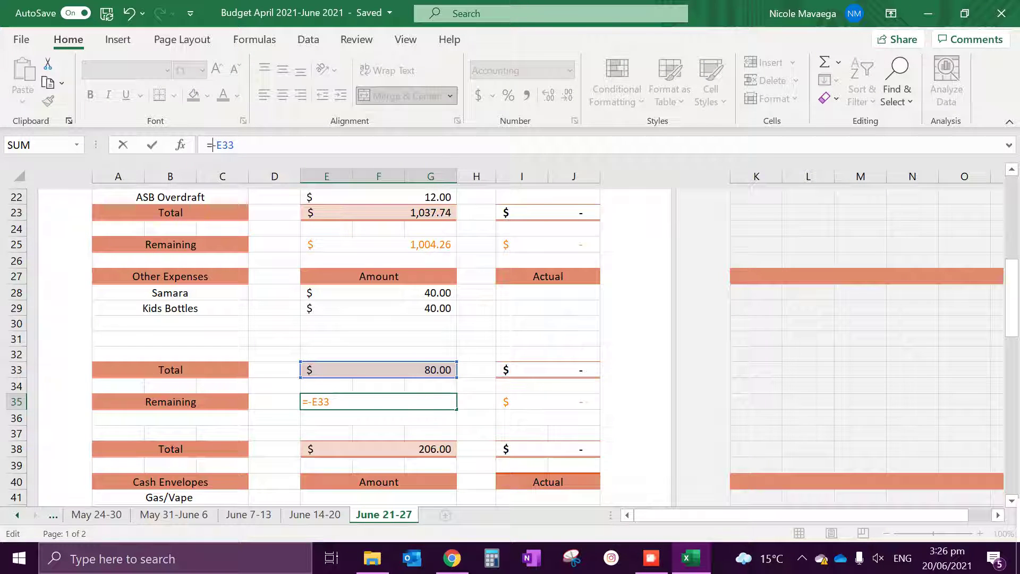
pyautogui.click(378, 245)
pyautogui.click(253, 145)
pyautogui.press('BackSpace')
pyautogui.press('BackSpace')
pyautogui.press('BackSpace')
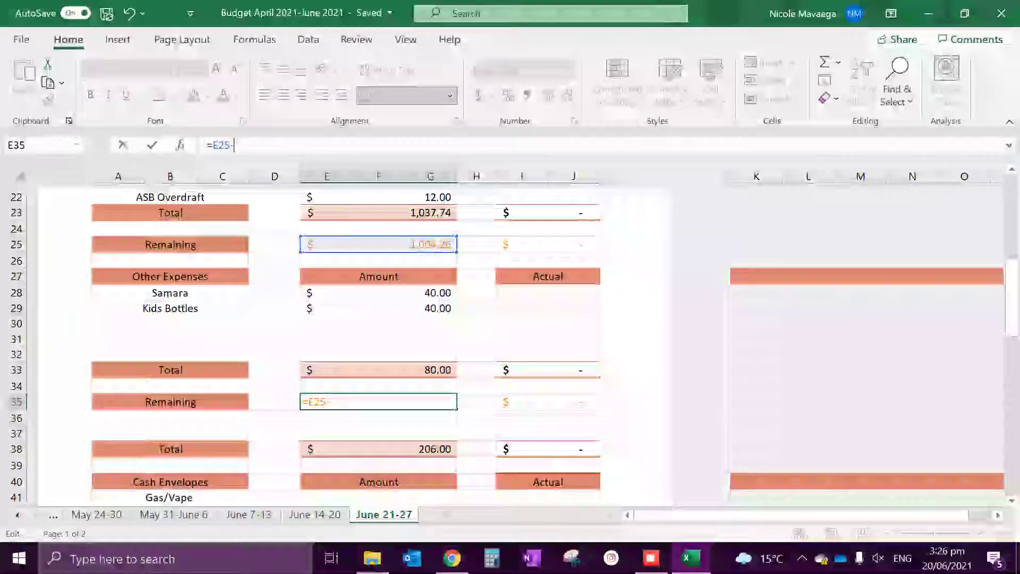
pyautogui.click(378, 370)
pyautogui.press('Return')
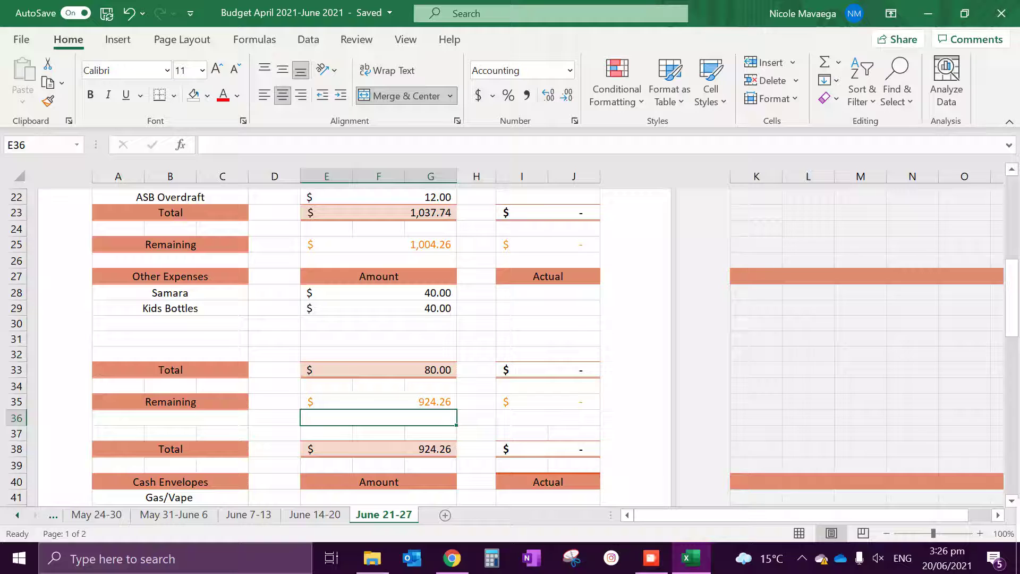
# Step: Delete rows 36 to 38, including the redundant Total row above Cash Envelopes
pyautogui.scroll(-2, 345, 345)
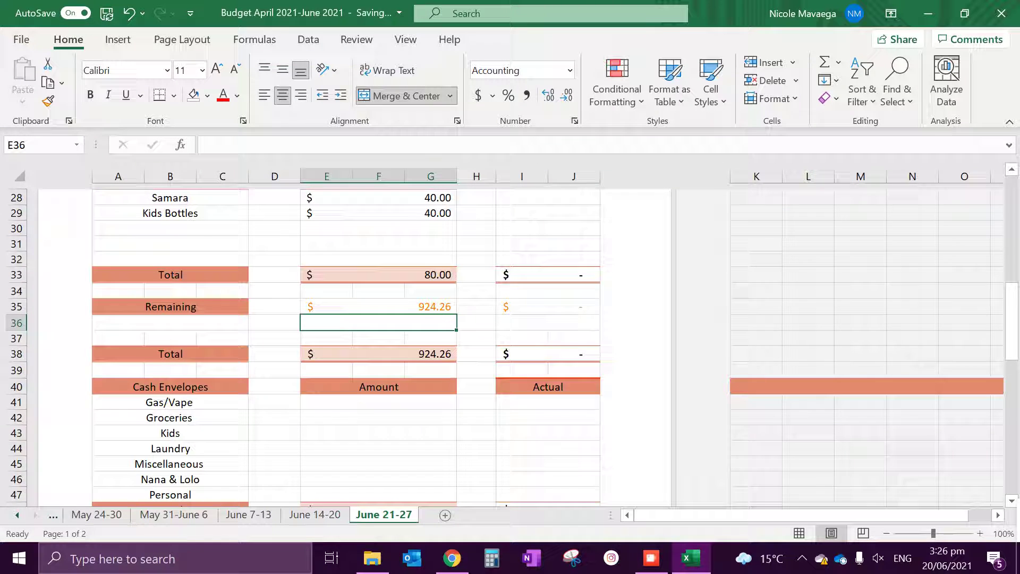
pyautogui.moveTo(16, 354); pyautogui.dragTo(17, 324)
pyautogui.rightClick(20, 333)
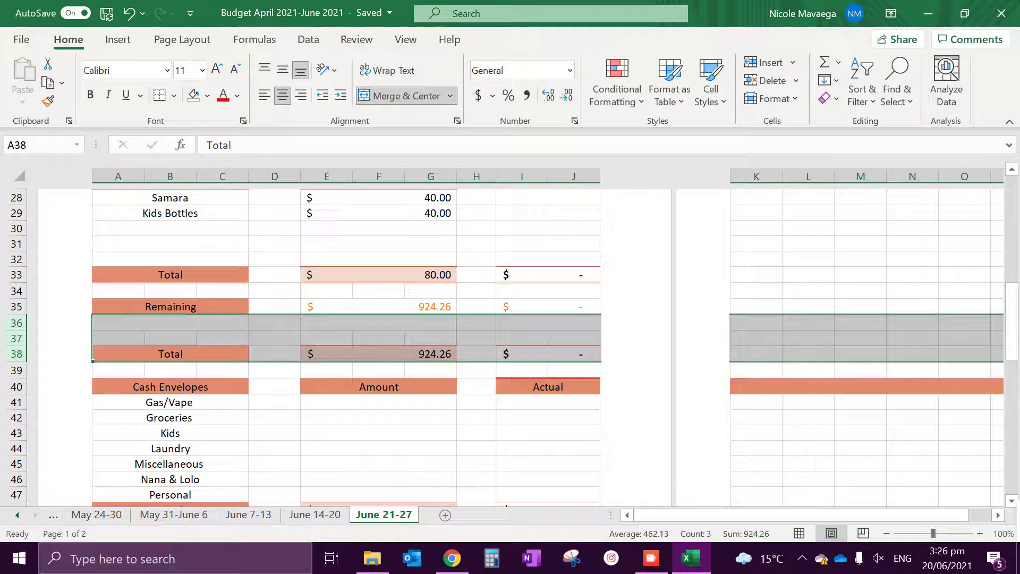
pyautogui.hotkey('ctrl', '-')
pyautogui.click(378, 371)
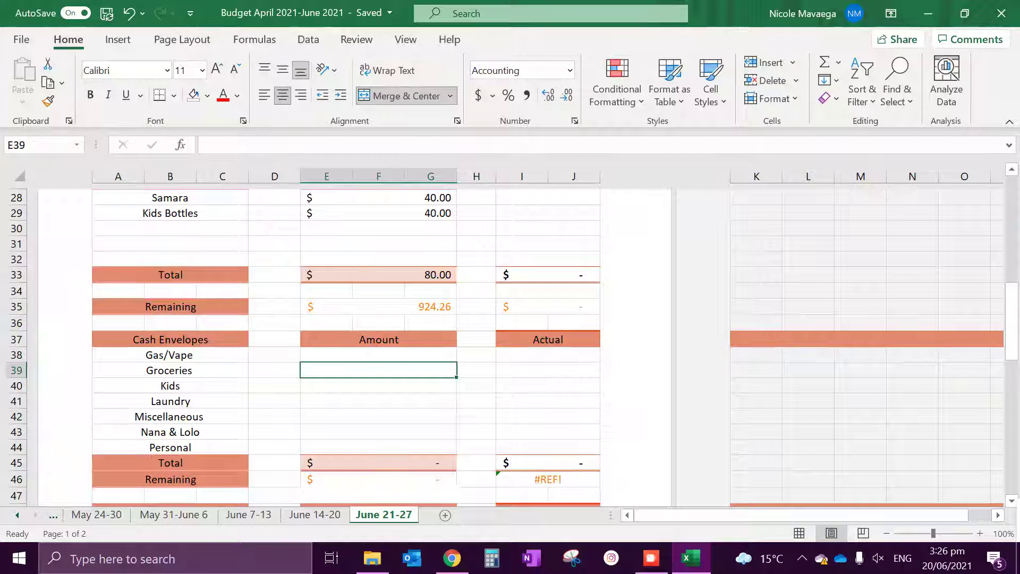
# Step: Copy the Cash Flow section, rows 25 to 29, from the June 14-20 sheet
pyautogui.scroll(5, 345, 346)
pyautogui.scroll(-4, 346, 345)
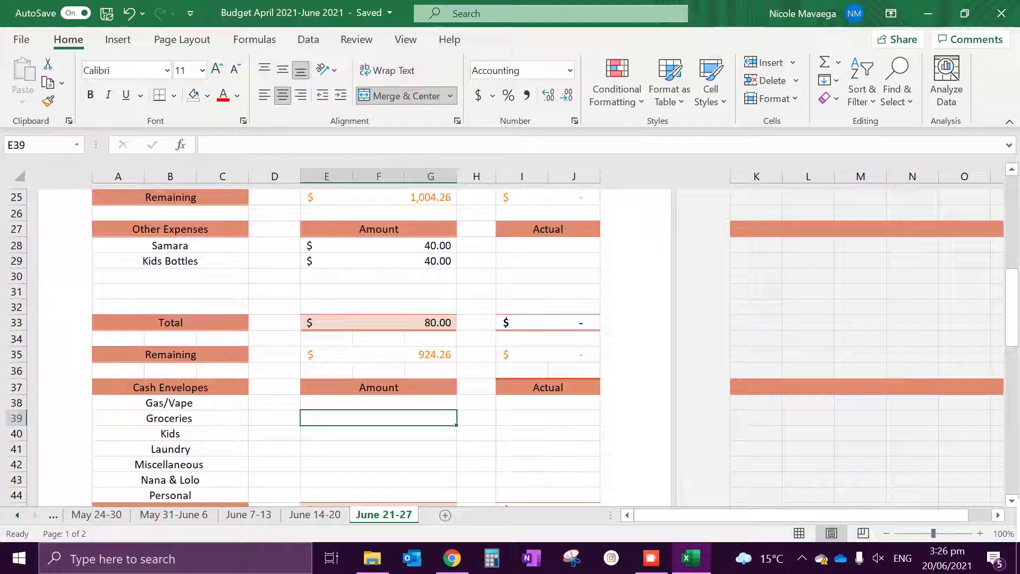
pyautogui.scroll(-4, 346, 345)
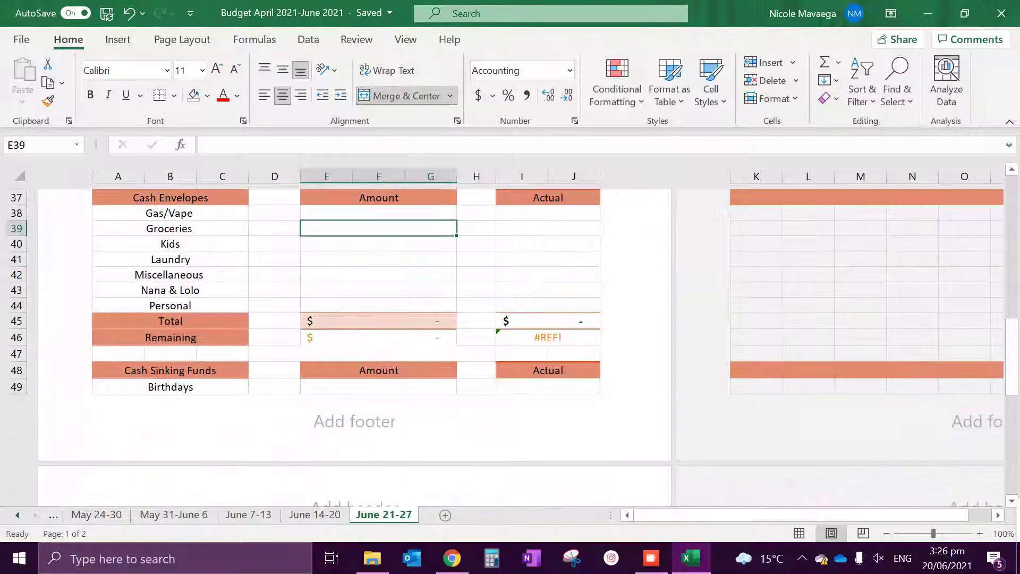
pyautogui.scroll(3, 345, 346)
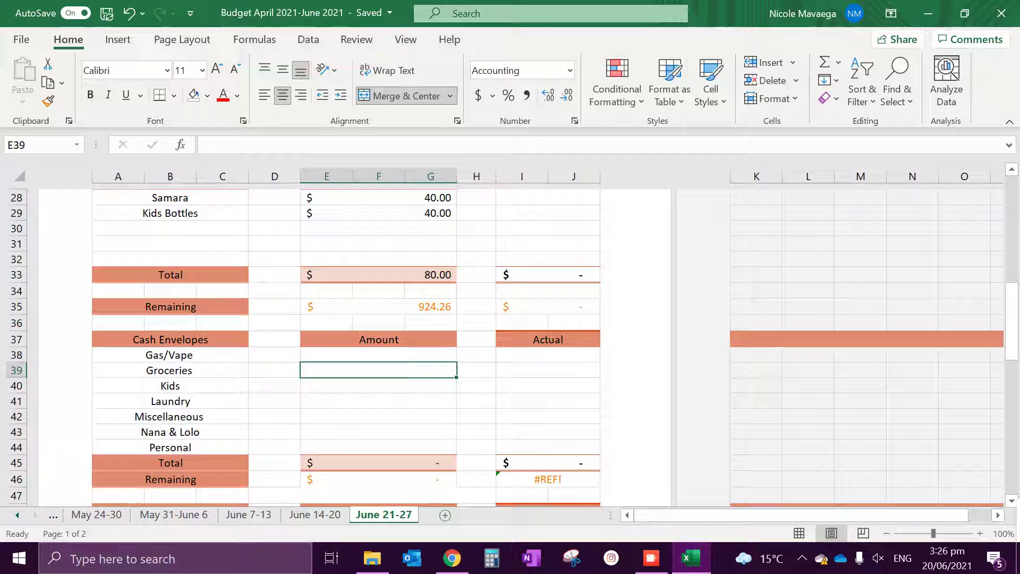
pyautogui.scroll(1, 346, 345)
pyautogui.hotkey('ctrl', 'pageup')
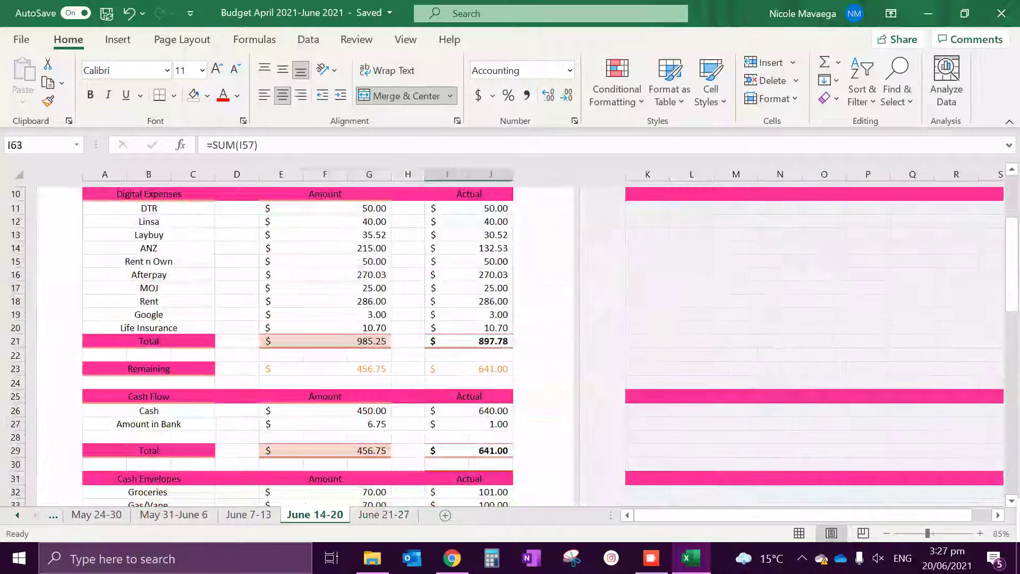
pyautogui.moveTo(15, 396); pyautogui.dragTo(15, 450)
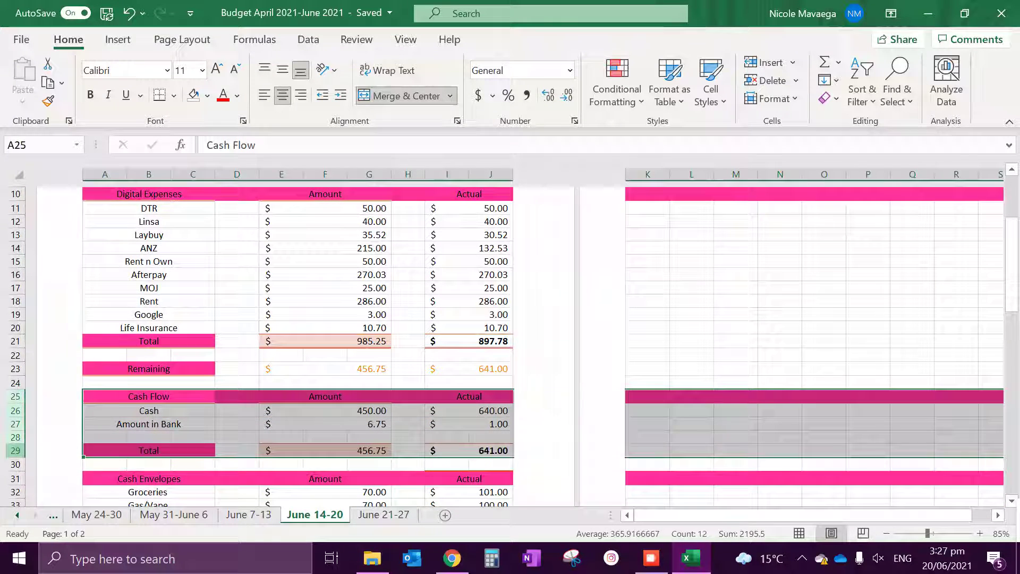
pyautogui.rightClick(15, 451)
pyautogui.click(59, 198)
# Step: Insert the copied Cash Flow rows above the Cash Envelopes heading at row 37 of the June 21-27 sheet
pyautogui.hotkey('ctrl', 'pagedown')
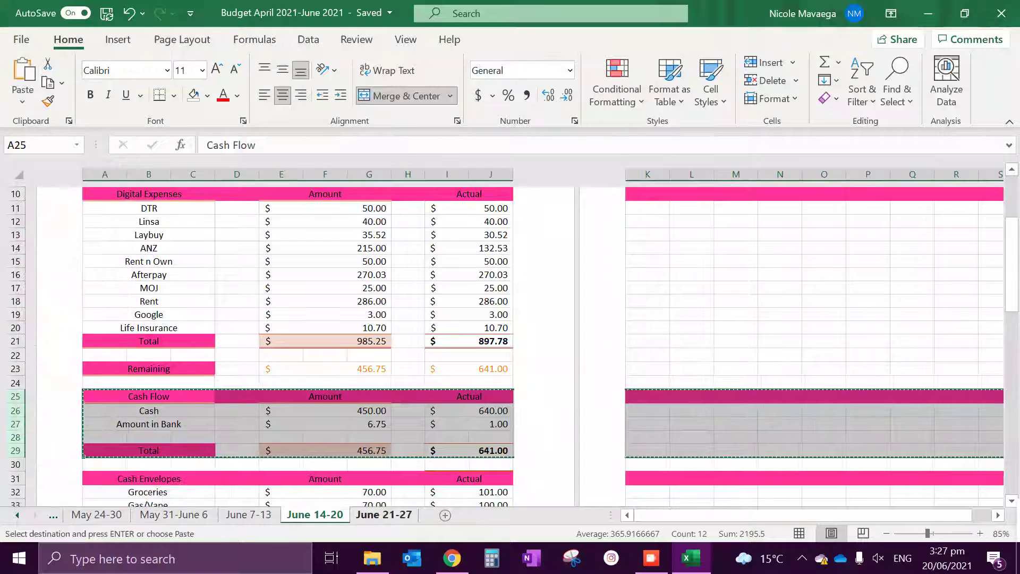
pyautogui.click(14, 388)
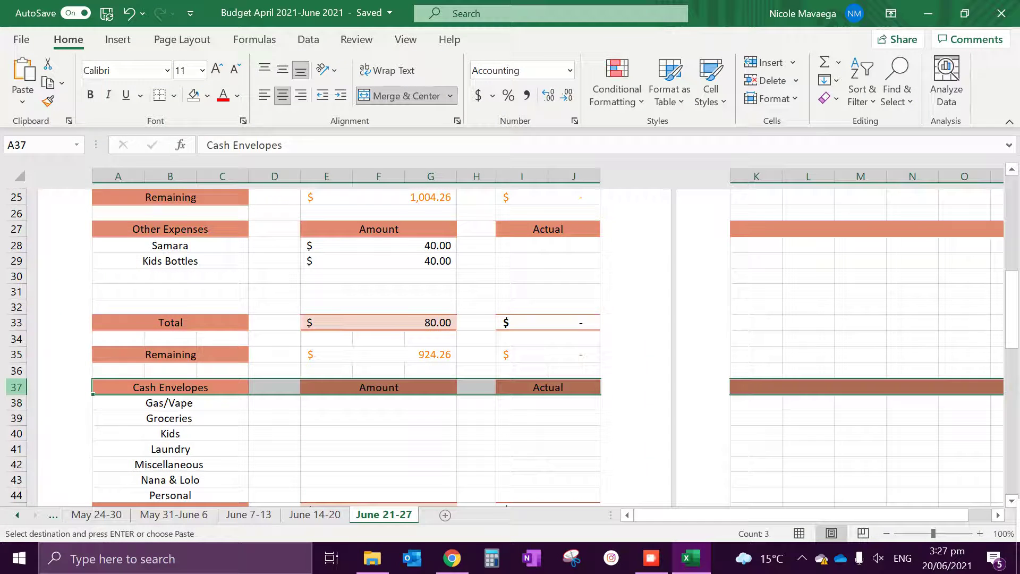
pyautogui.rightClick(15, 390)
pyautogui.click(85, 236)
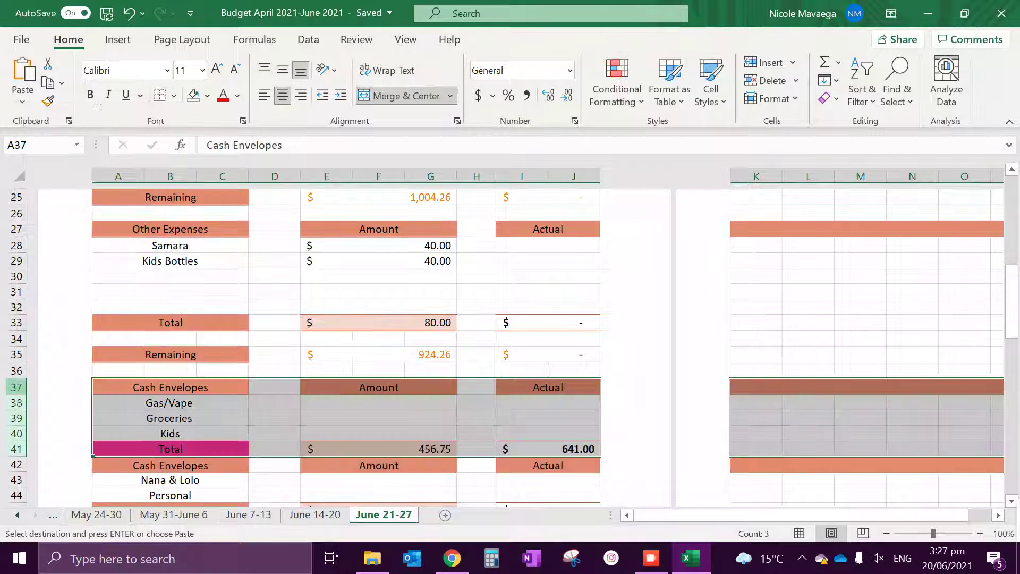
pyautogui.click(274, 433)
# Step: Insert a blank row 42 between the Cash Flow Total and Cash Envelopes, and clear its formatting
pyautogui.click(16, 465)
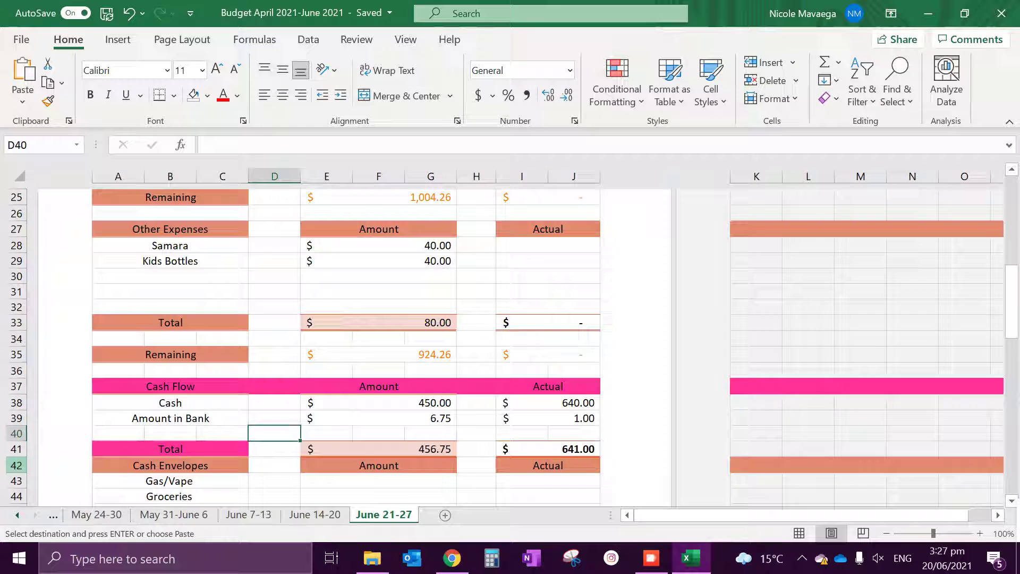
pyautogui.rightClick(16, 465)
pyautogui.press('Escape')
pyautogui.hotkey('ctrl', 'shift', '=')
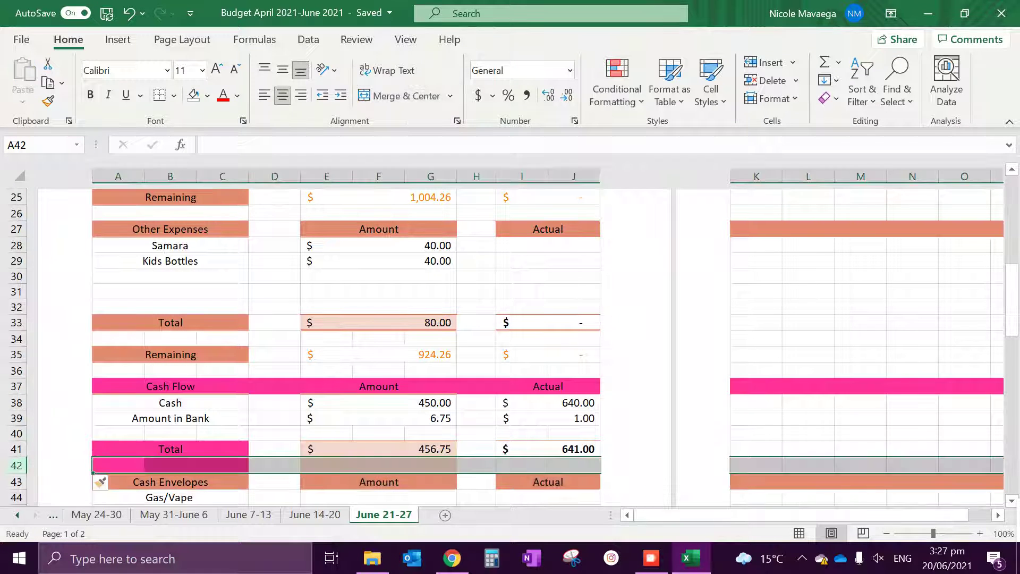
pyautogui.click(476, 418)
pyautogui.click(101, 466)
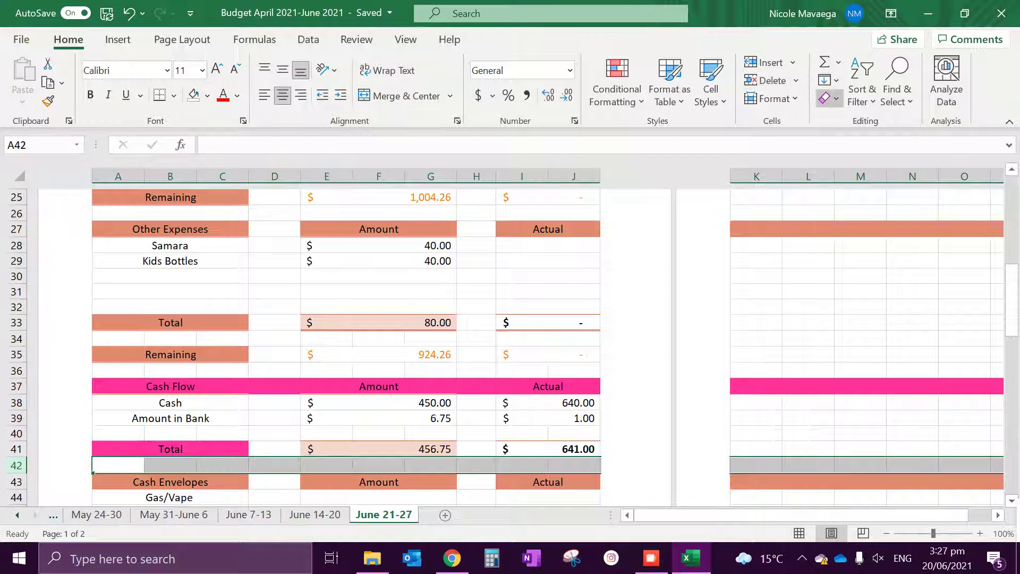
pyautogui.click(828, 98)
pyautogui.click(845, 121)
pyautogui.click(378, 402)
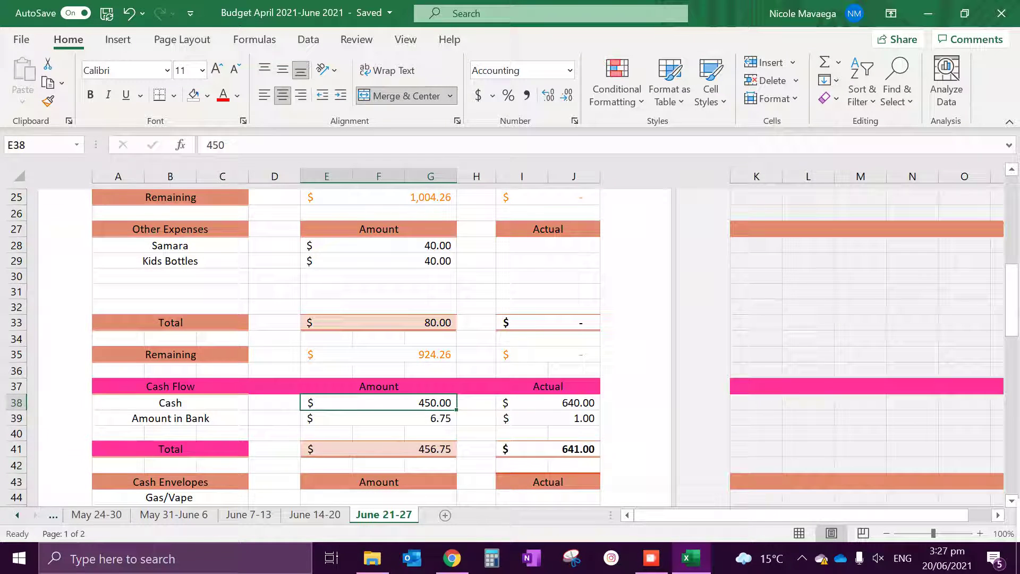
# Step: Apply the 60% - Accent1 cell style to the Cash Flow heading row and its Total label
pyautogui.moveTo(132, 386); pyautogui.dragTo(573, 386)
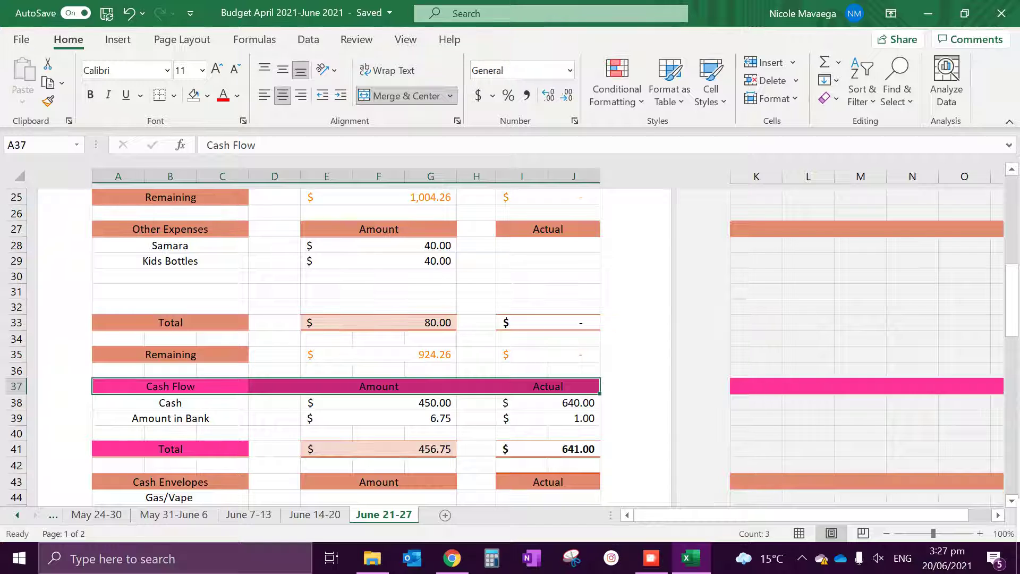
pyautogui.keyDown('ctrl'); pyautogui.click(170, 449); pyautogui.keyUp('ctrl')
pyautogui.click(711, 89)
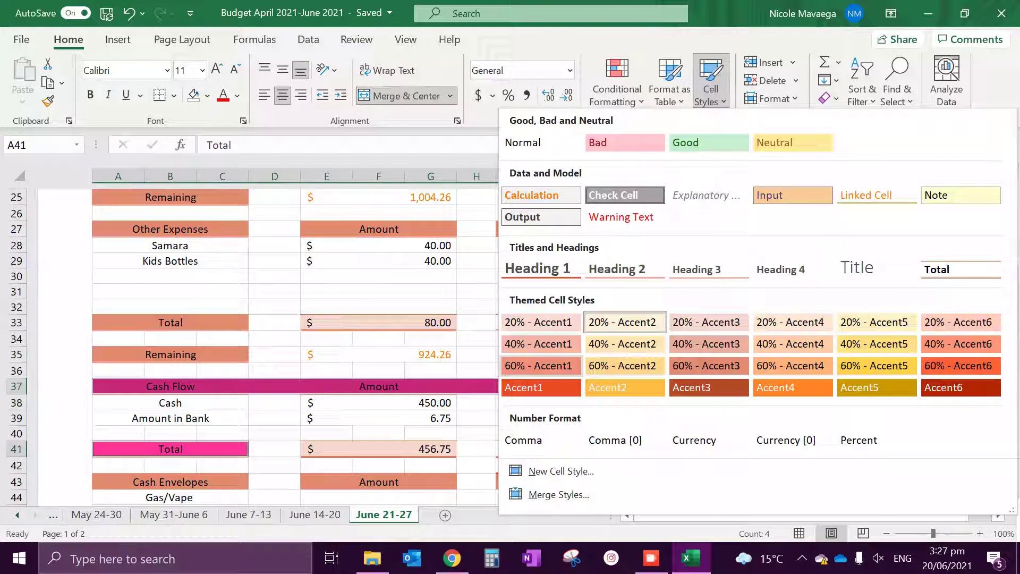
pyautogui.click(540, 366)
pyautogui.moveTo(441, 354); pyautogui.dragTo(473, 355)
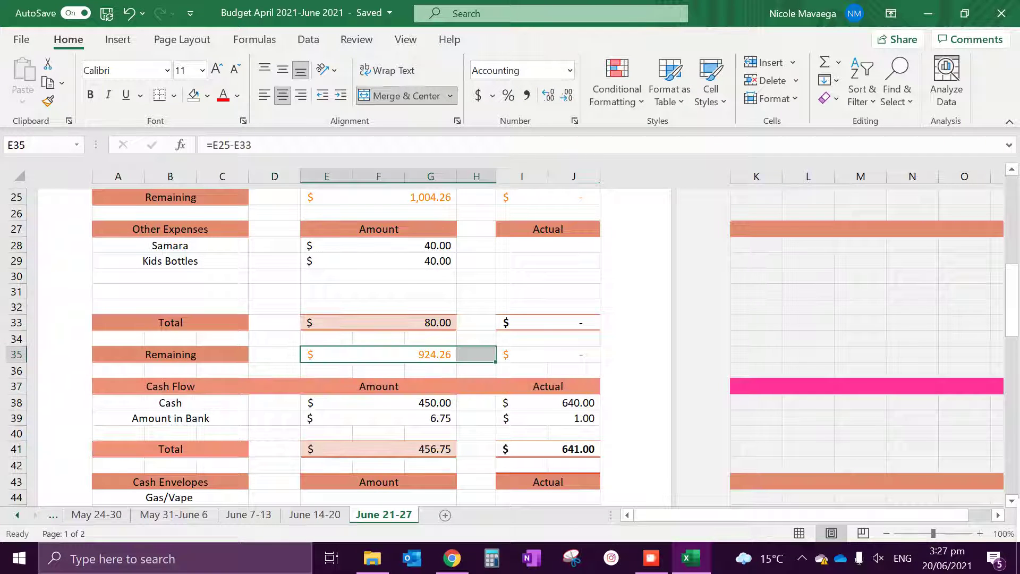
# Step: Restyle the Cash Flow heading row and its Total label with a cell style matching the other section headings
pyautogui.click(170, 449)
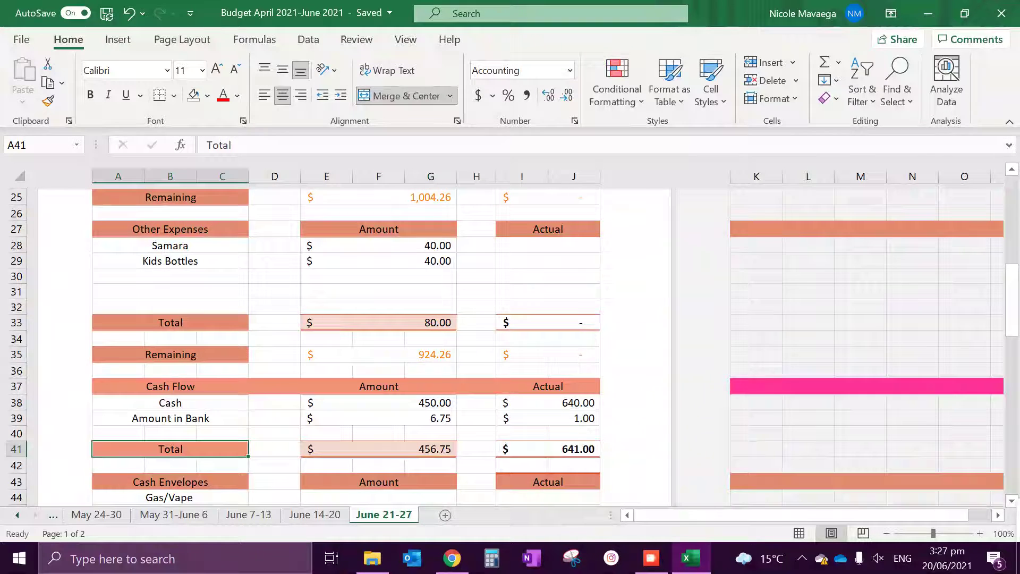
pyautogui.moveTo(171, 386); pyautogui.dragTo(548, 386)
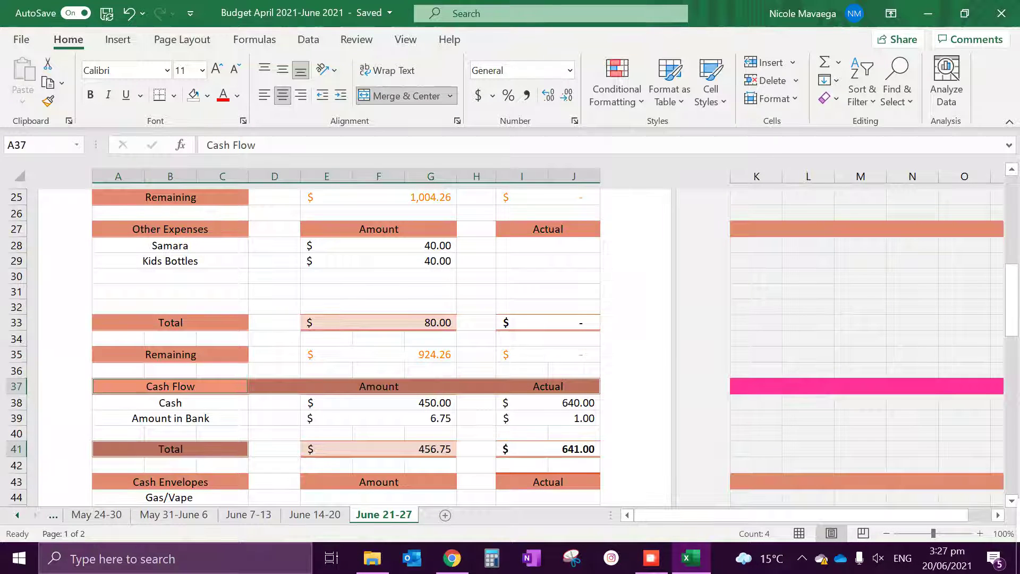
pyautogui.click(711, 85)
pyautogui.press('Escape')
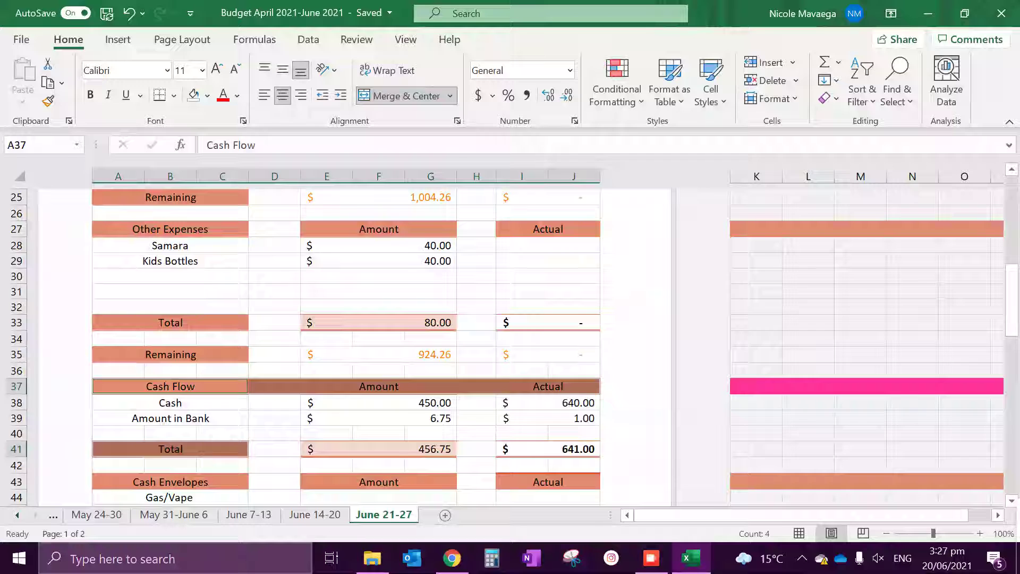
# Step: Clear the fill colour from spacer columns D and H so the Cash Flow heading row is separated like the other sections
pyautogui.click(171, 403)
pyautogui.click(274, 176)
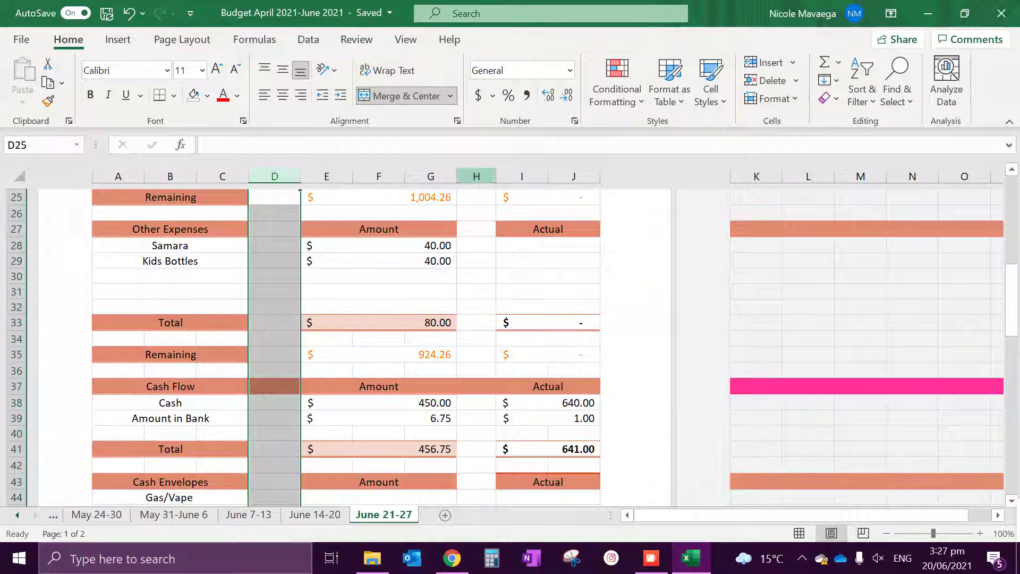
pyautogui.keyDown('ctrl'); pyautogui.click(477, 177); pyautogui.keyUp('ctrl')
pyautogui.click(194, 96)
# Step: Set the Cash Flow amounts to 920 for Cash and 4.26 for Amount in Bank
pyautogui.click(378, 403)
pyautogui.scroll(-1, 378, 403)
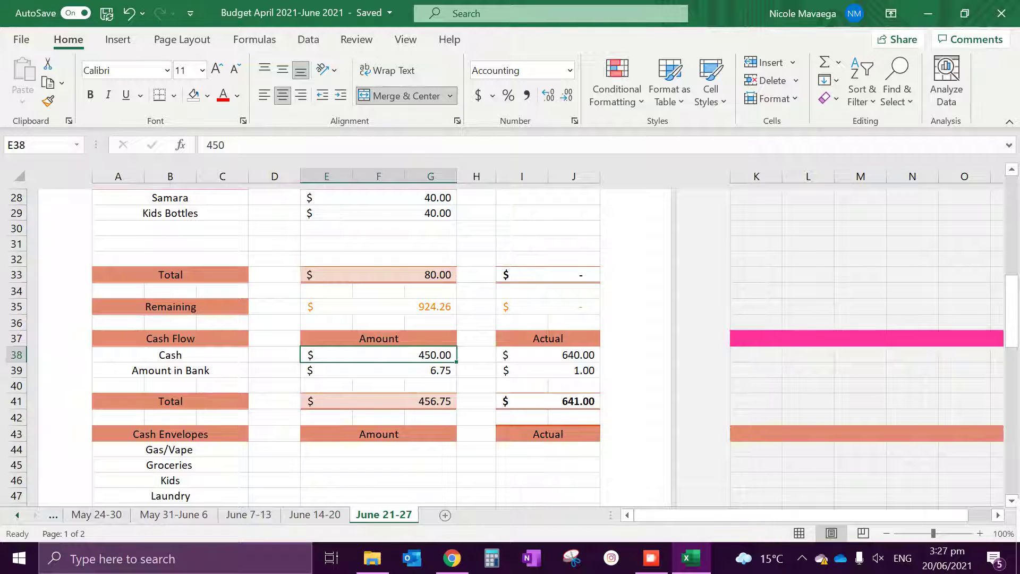
pyautogui.write('920')
pyautogui.press('Return')
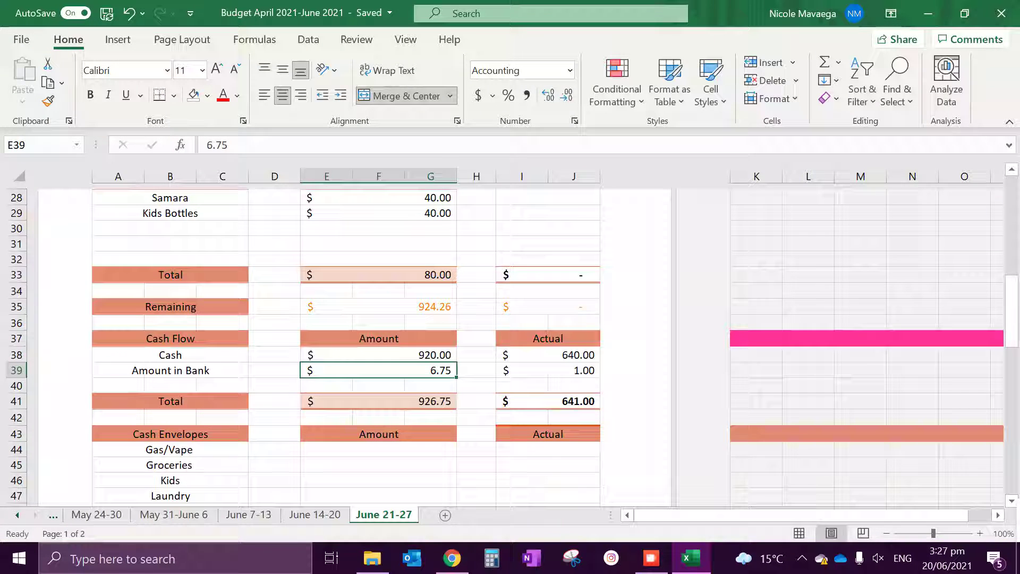
pyautogui.write('4.26')
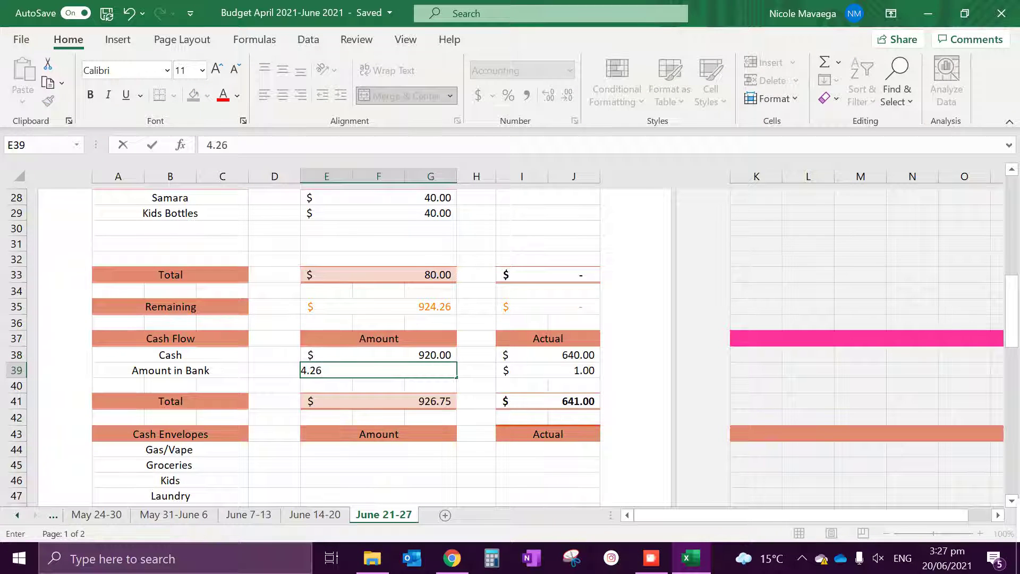
pyautogui.press('Return')
# Step: Delete the Actual values of the Cash Flow section, including its total
pyautogui.moveTo(548, 355); pyautogui.dragTo(548, 401)
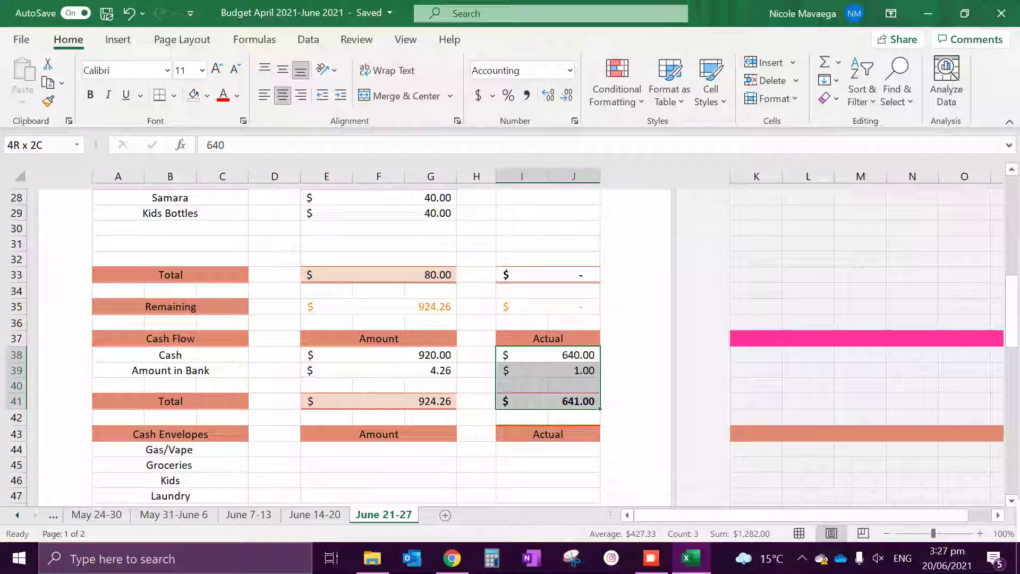
pyautogui.press('Delete')
pyautogui.click(548, 401)
pyautogui.click(476, 418)
pyautogui.scroll(-3, 476, 418)
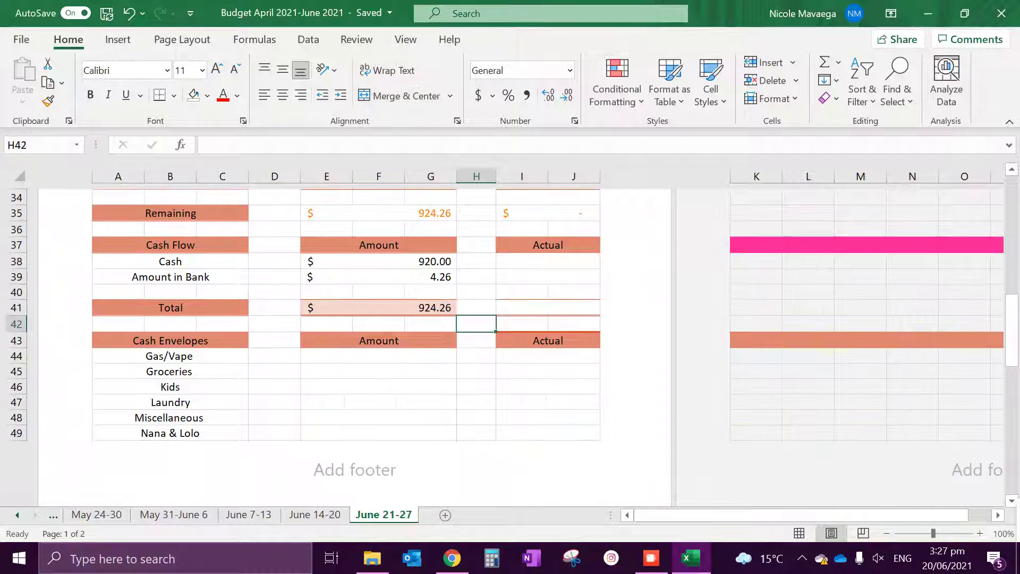
# Step: Insert a blank row 52 between the Cash Envelopes Total and Remaining, and clear everything in it, including formatting
pyautogui.click(378, 308)
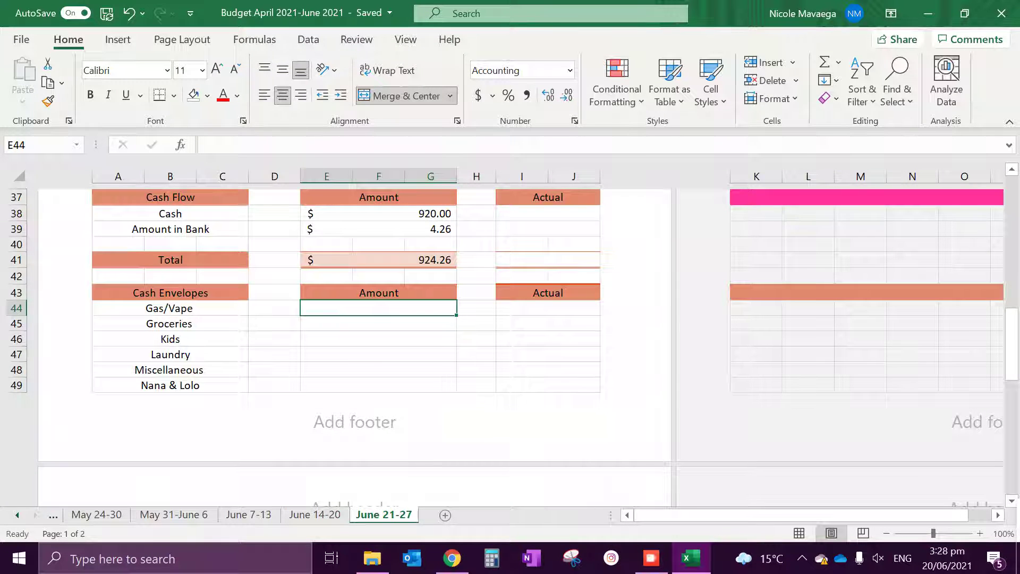
pyautogui.scroll(-3, 355, 319)
pyautogui.scroll(1, 354, 319)
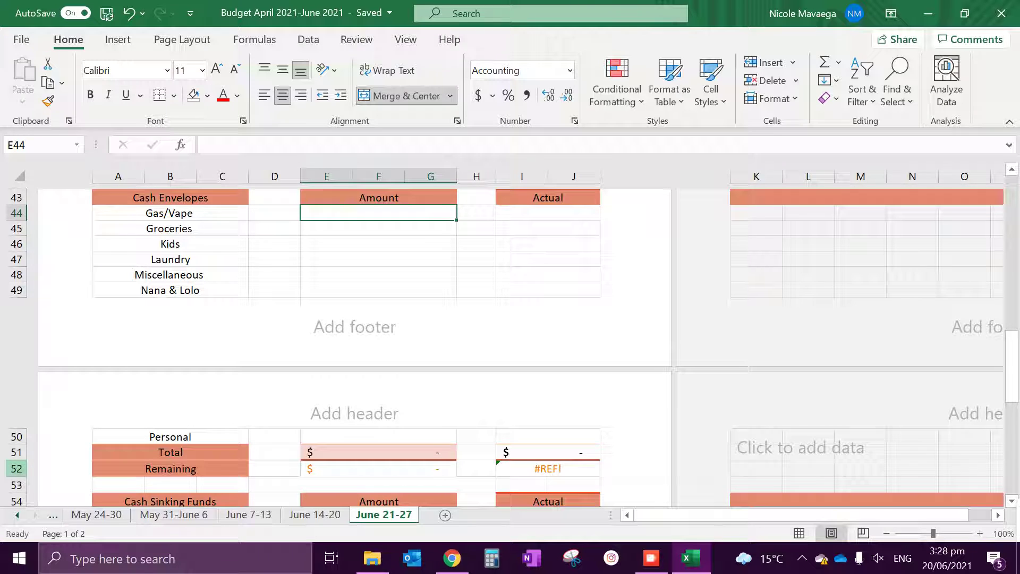
pyautogui.rightClick(16, 468)
pyautogui.click(58, 314)
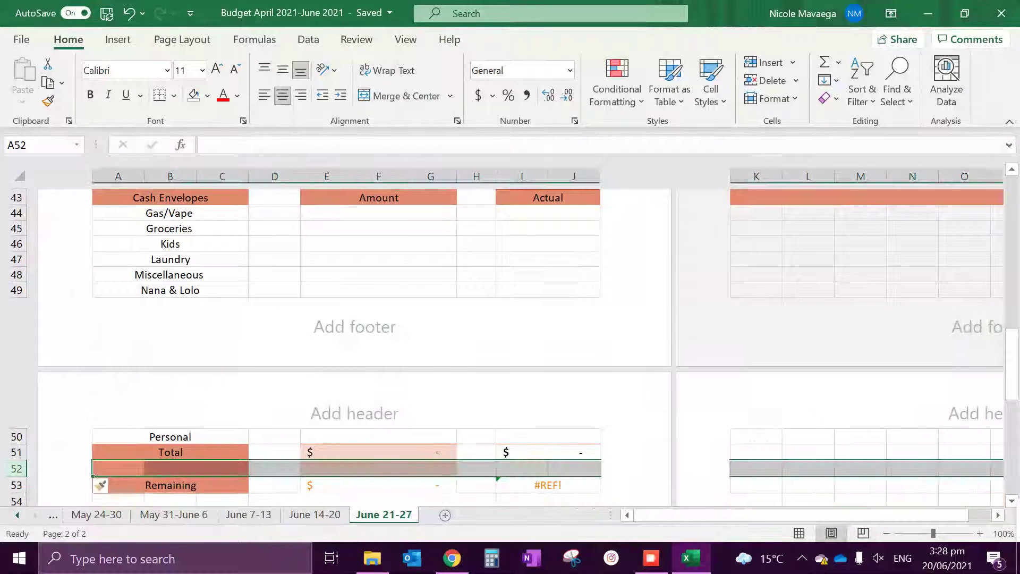
pyautogui.click(829, 98)
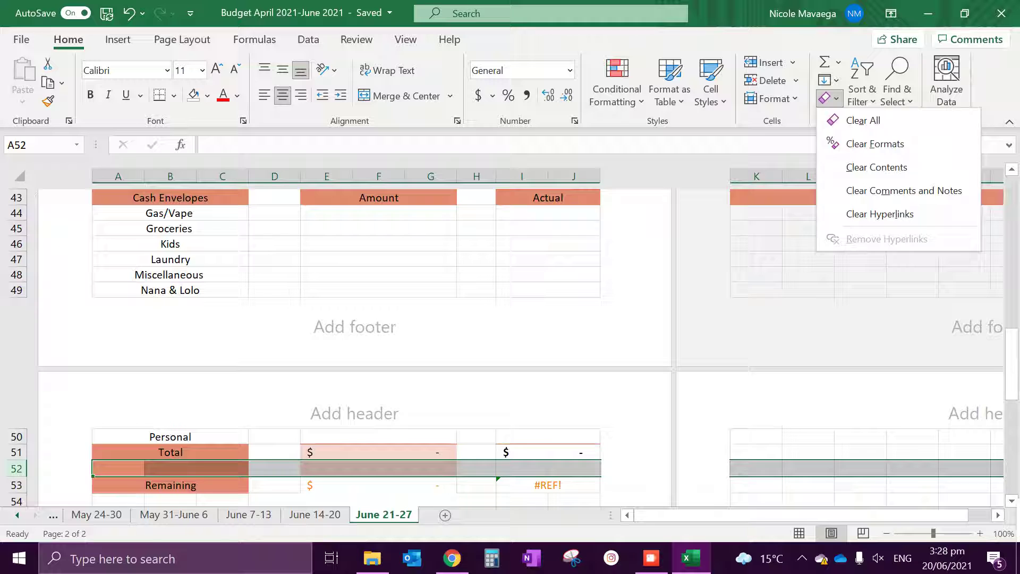
pyautogui.click(872, 121)
# Step: Enter the Cash Envelopes amounts 100 for Gas/Vape, 100 for Groceries and 80 for Kids
pyautogui.click(379, 259)
pyautogui.click(379, 213)
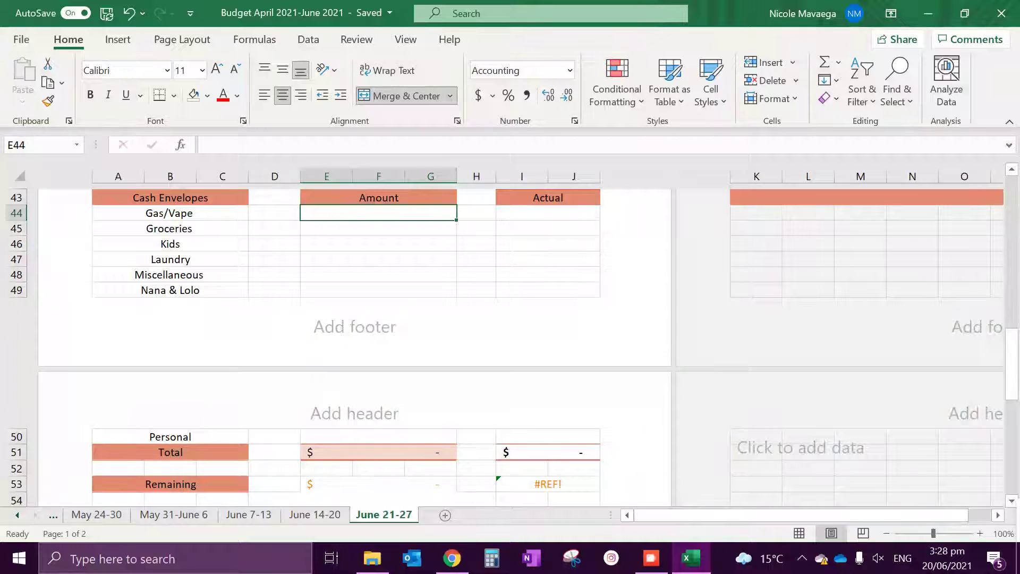
pyautogui.write('100')
pyautogui.press('Return')
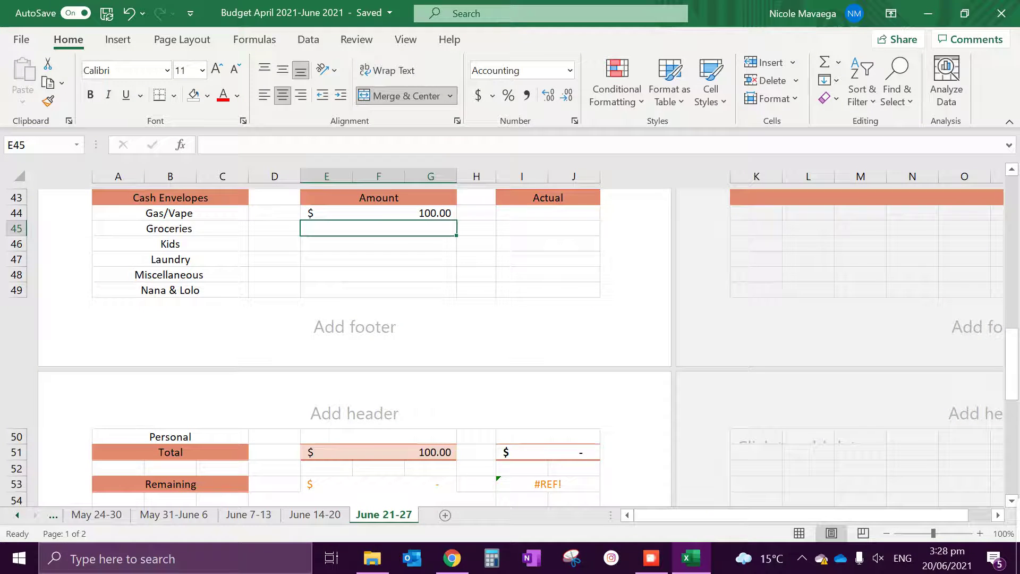
pyautogui.write('12')
pyautogui.press('BackSpace')
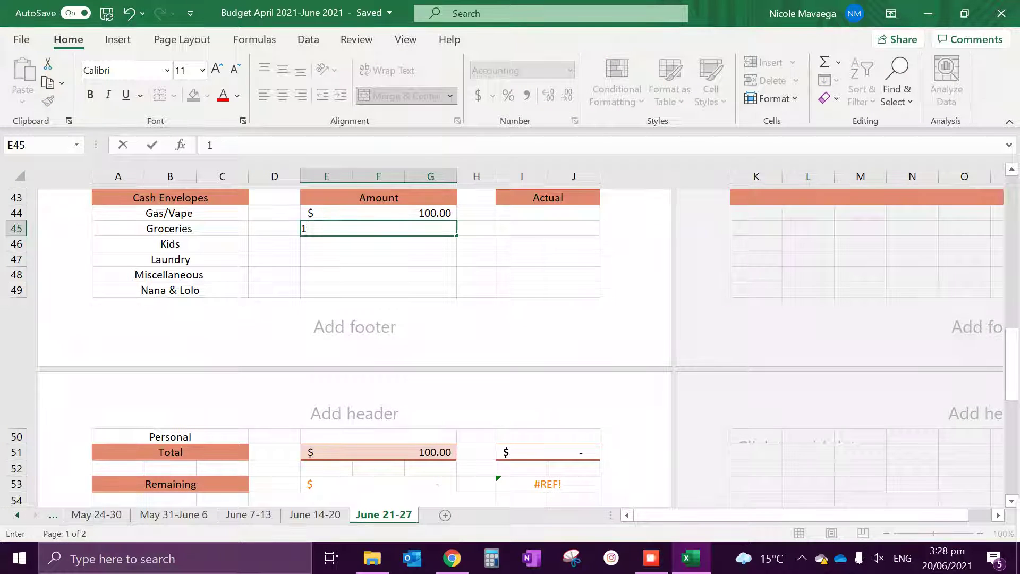
pyautogui.write('00')
pyautogui.press('Return')
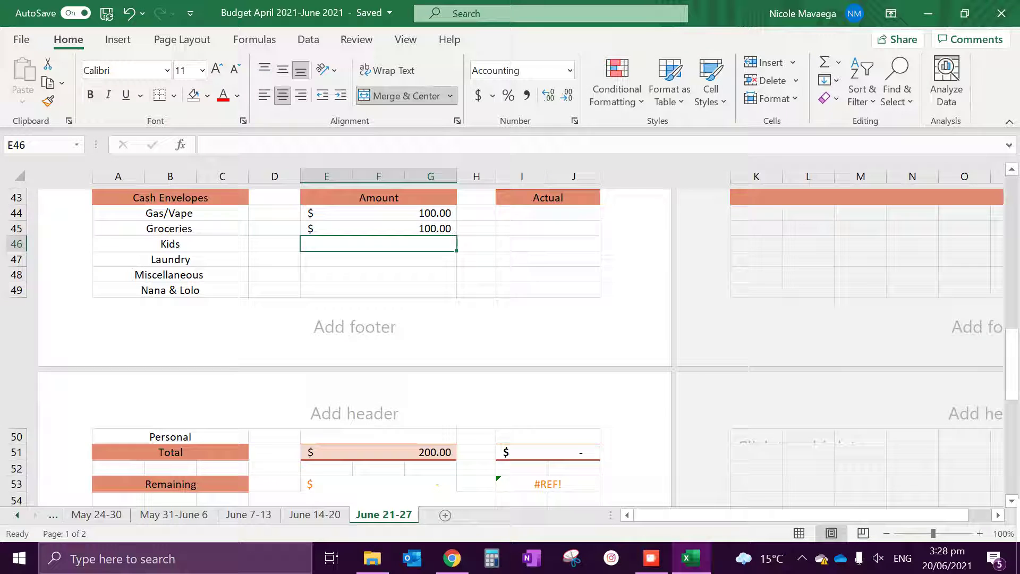
pyautogui.write('80')
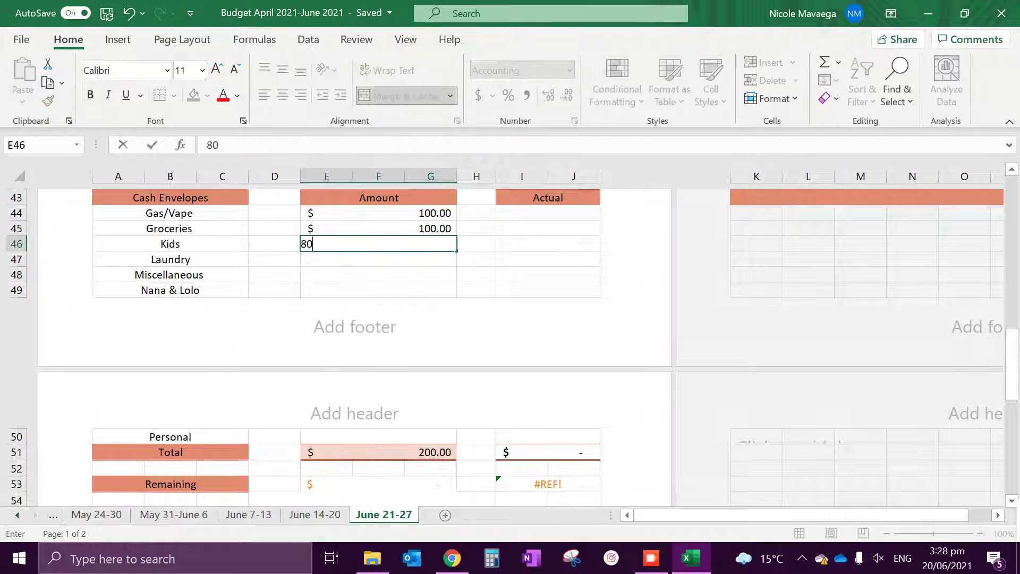
pyautogui.press('Return')
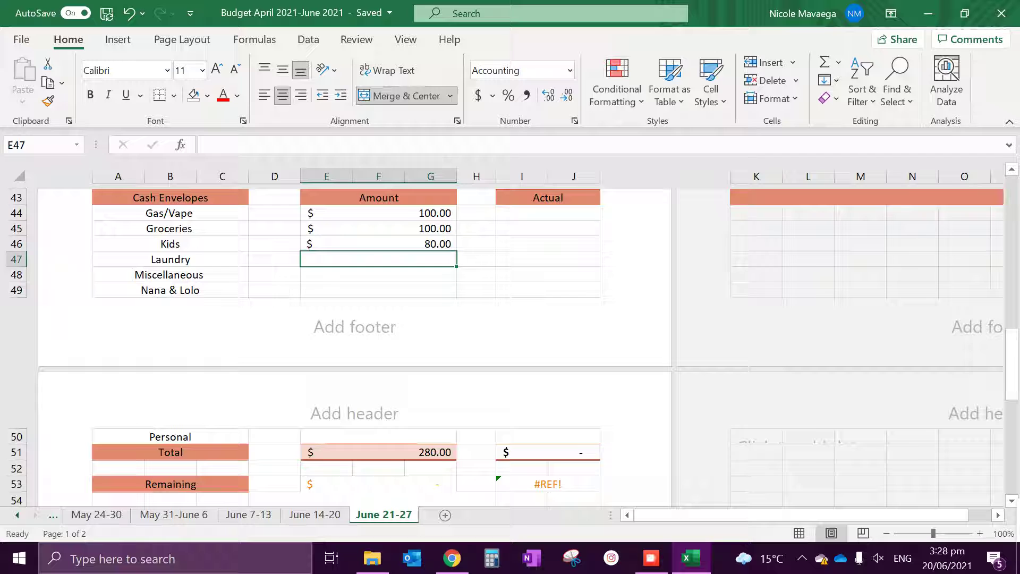
# Step: Enter the Cash Envelopes amounts 20 for Laundry, 40 for Miscellaneous, 20 for Nana & Lolo and 80 for Personal
pyautogui.write('20')
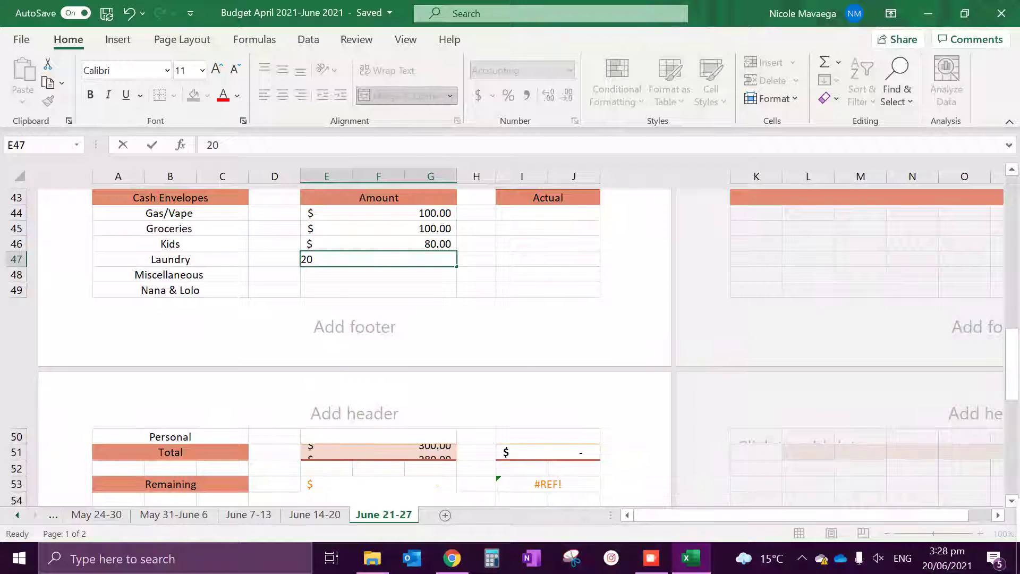
pyautogui.press('Return')
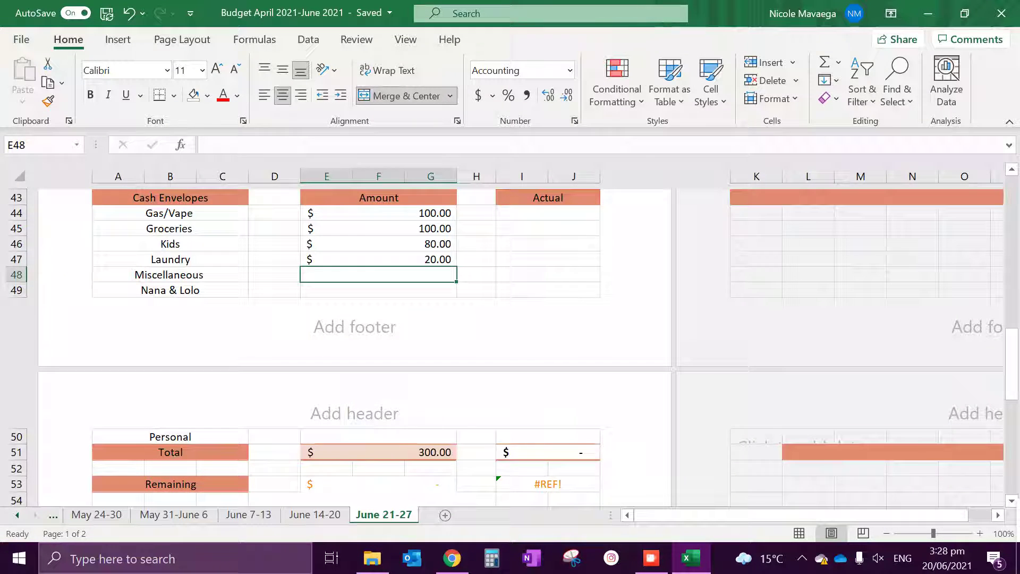
pyautogui.write('4')
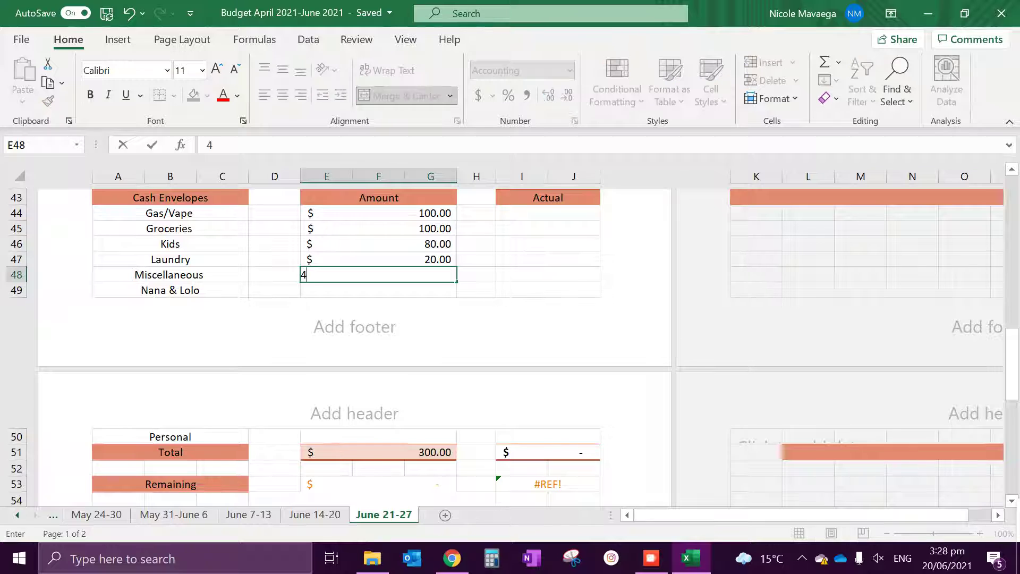
pyautogui.write('0')
pyautogui.press('Return')
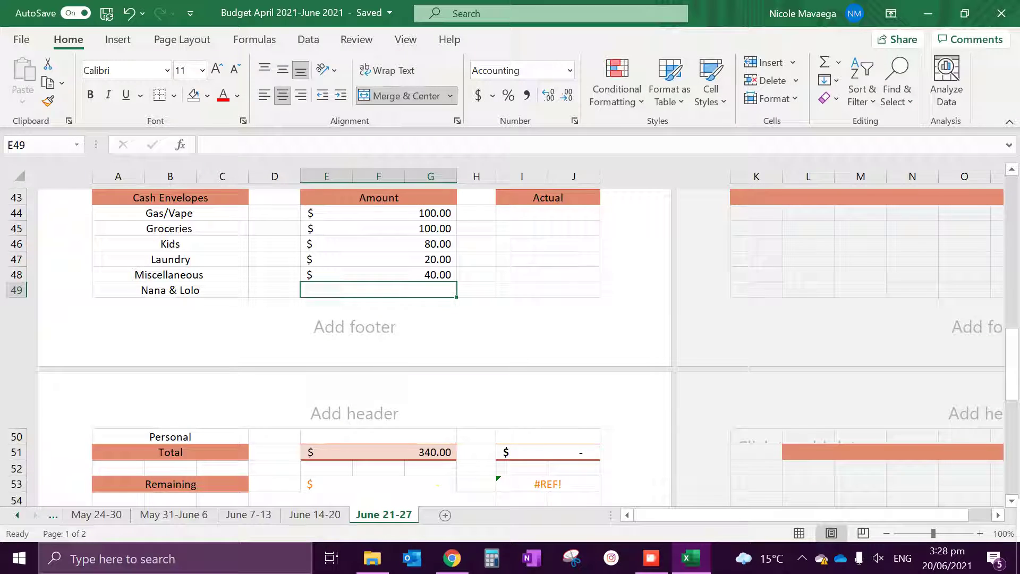
pyautogui.write('20')
pyautogui.press('Return')
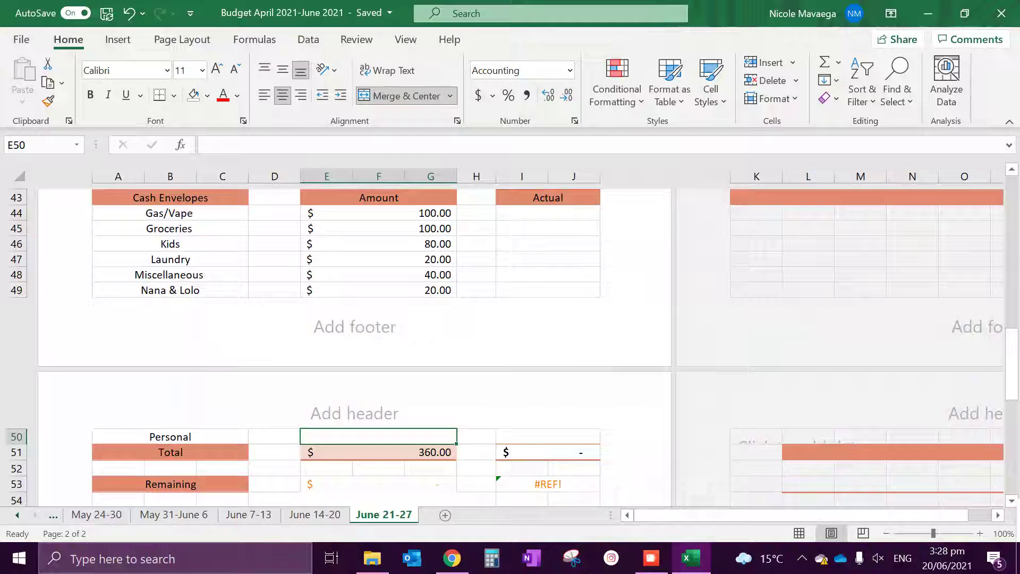
pyautogui.write('80')
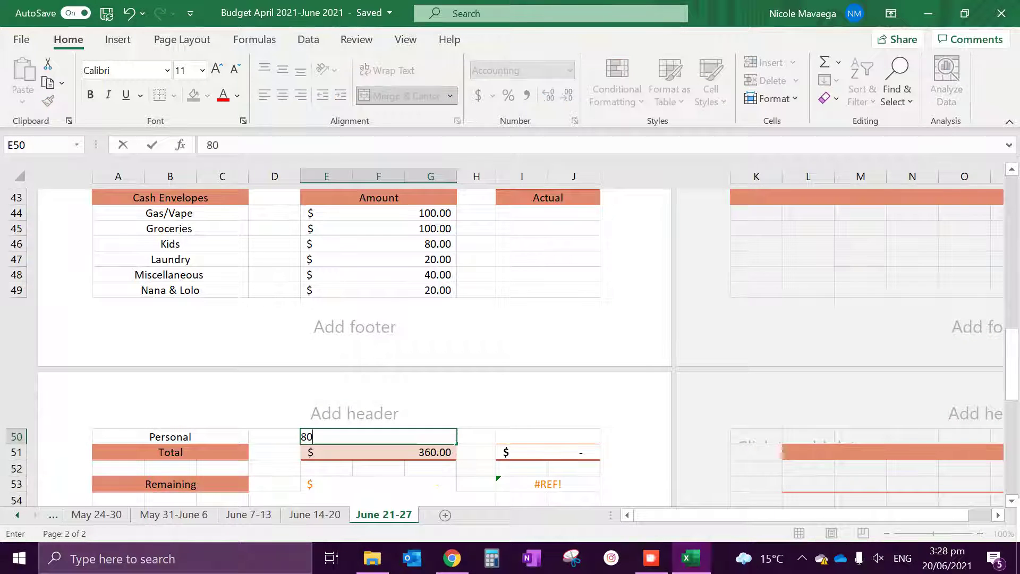
pyautogui.press('Return')
# Step: Change the Cash Envelopes Remaining formula in E53 to subtract from the Cash Flow cash amount, giving =E38-E50
pyautogui.scroll(-1, 340, 345)
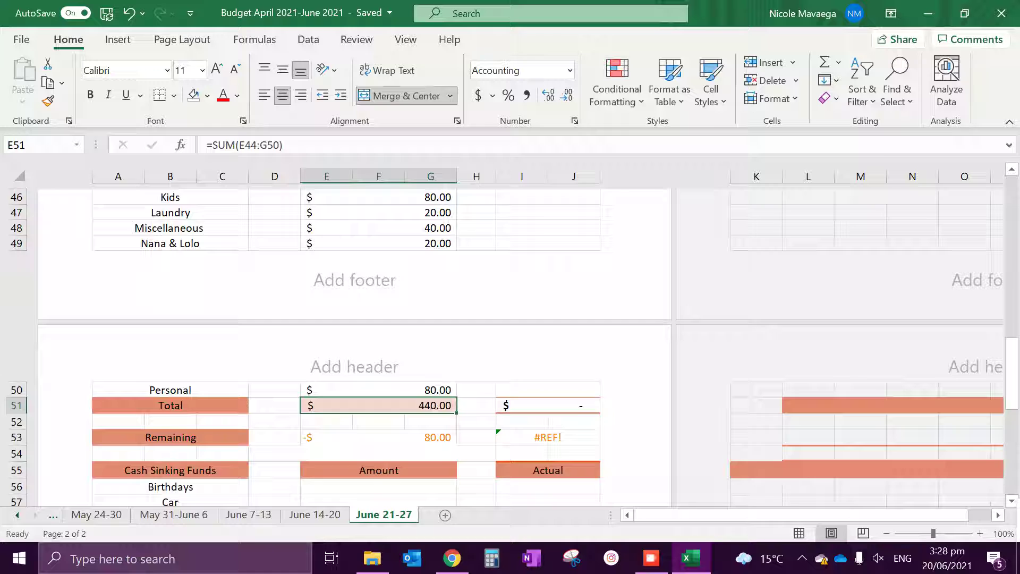
pyautogui.scroll(-1, 510, 345)
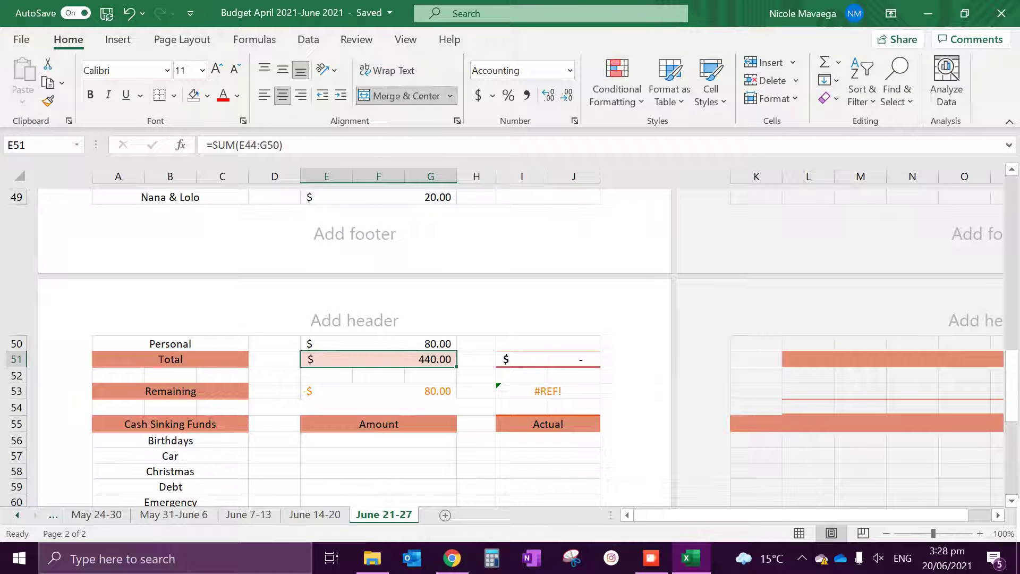
pyautogui.scroll(2, 340, 345)
pyautogui.scroll(-1, 340, 346)
pyautogui.scroll(2, 340, 345)
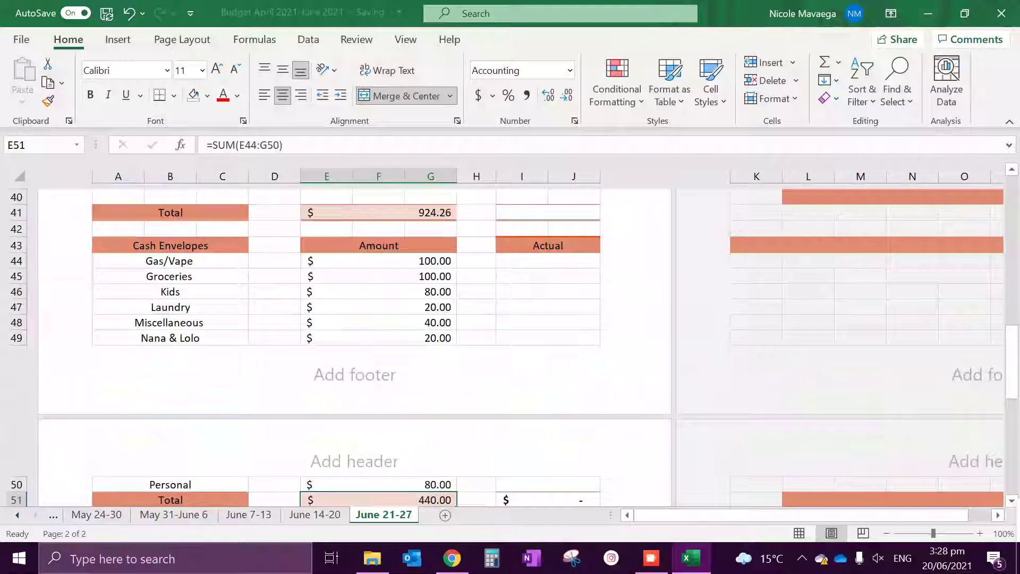
pyautogui.scroll(-2, 379, 345)
pyautogui.click(379, 437)
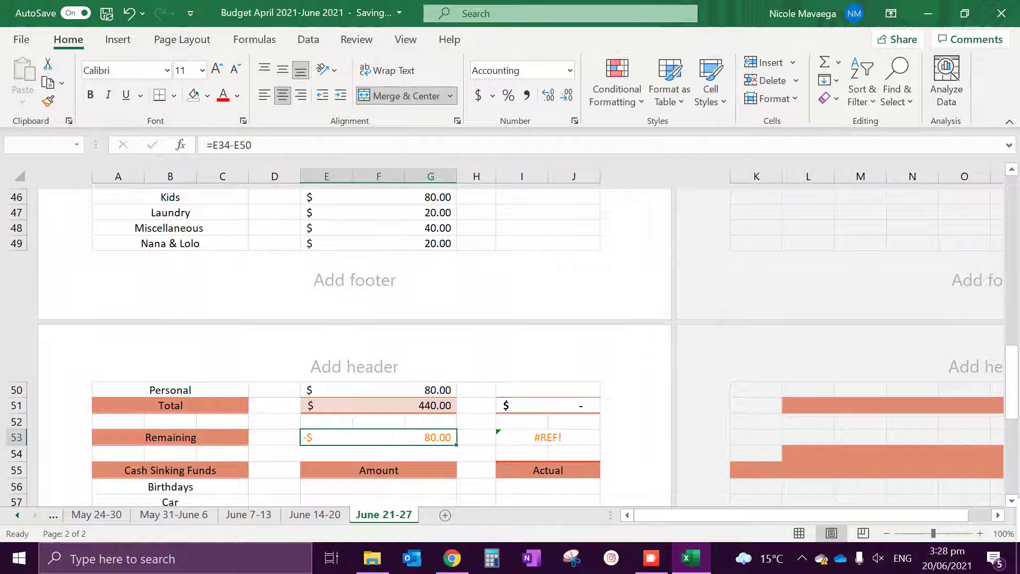
pyautogui.press('F2')
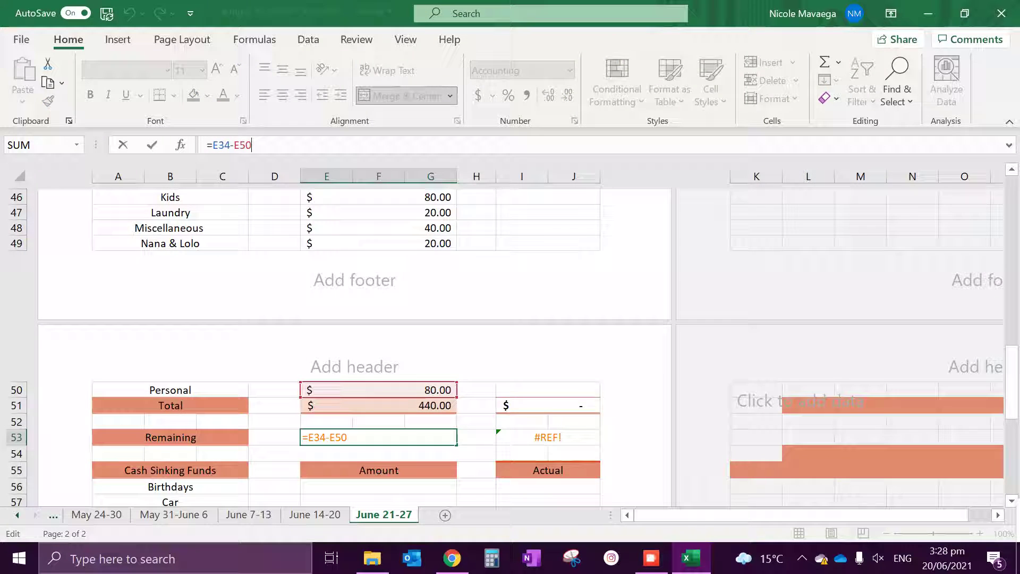
pyautogui.scroll(2, 355, 345)
pyautogui.scroll(1, 355, 345)
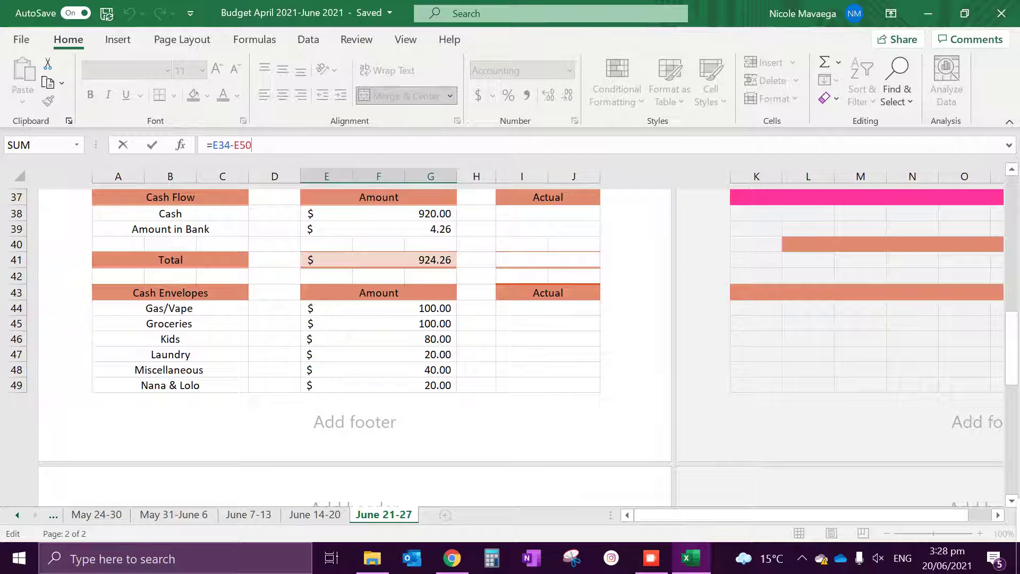
pyautogui.press('BackSpace')
pyautogui.press('BackSpace')
pyautogui.press('BackSpace')
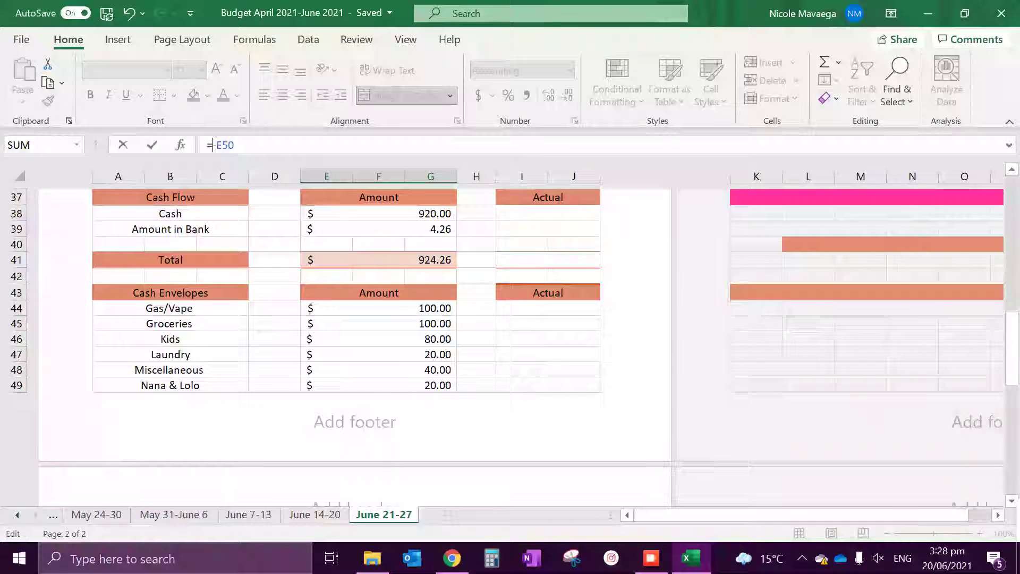
pyautogui.click(379, 213)
pyautogui.press('Return')
# Step: Correct the Remaining formula in E53 to subtract the Cash Envelopes Total, giving =E38-E51
pyautogui.scroll(2, 354, 345)
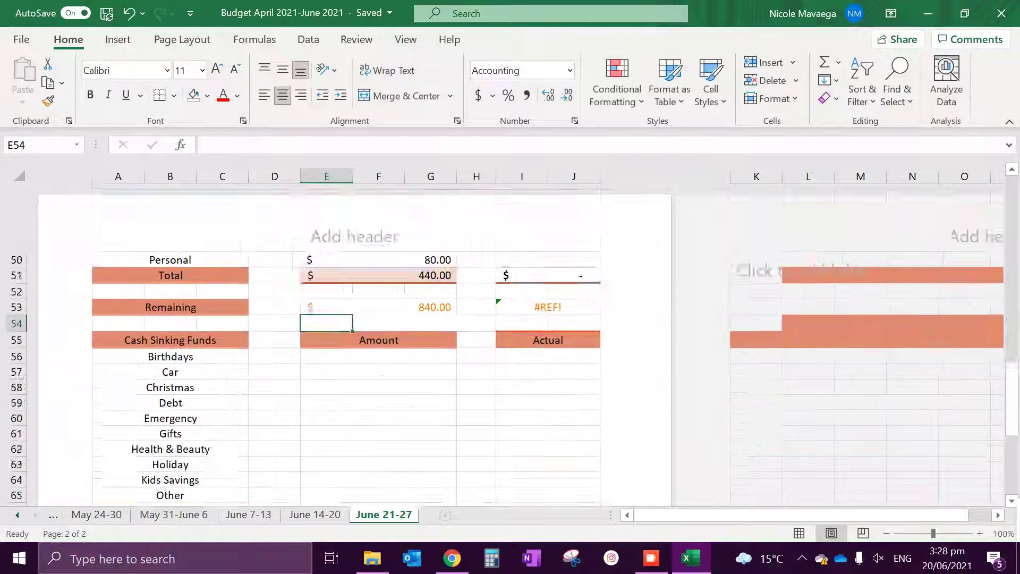
pyautogui.scroll(1, 355, 346)
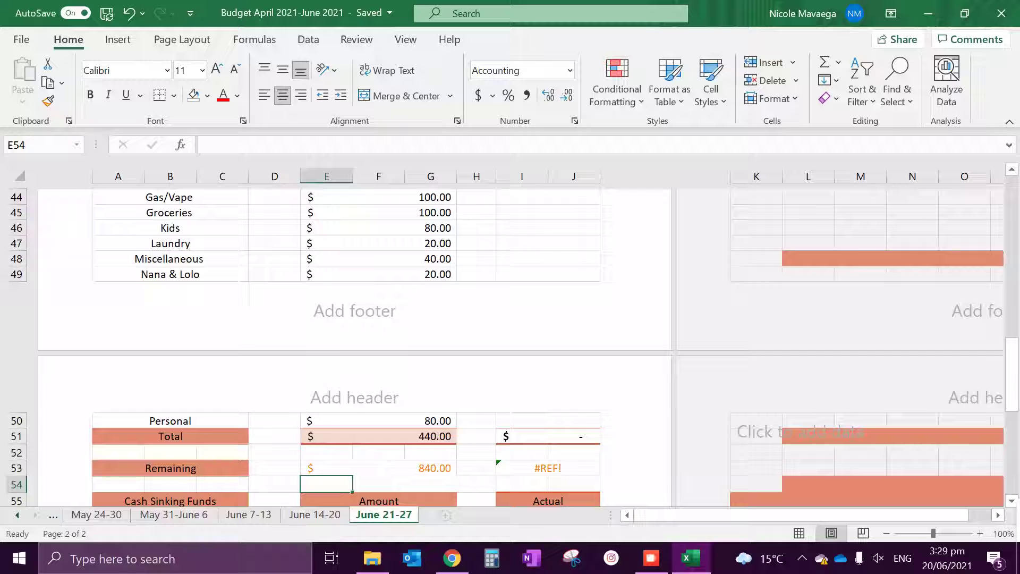
pyautogui.scroll(2, 355, 345)
pyautogui.scroll(-2, 510, 313)
pyautogui.click(379, 468)
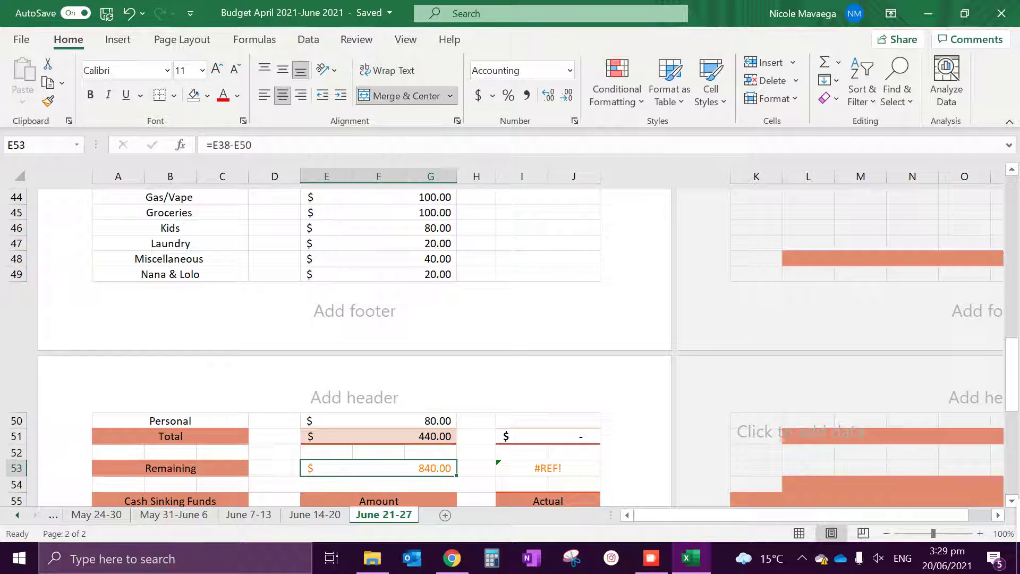
pyautogui.press('F2')
pyautogui.press('BackSpace')
pyautogui.press('BackSpace')
pyautogui.press('BackSpace')
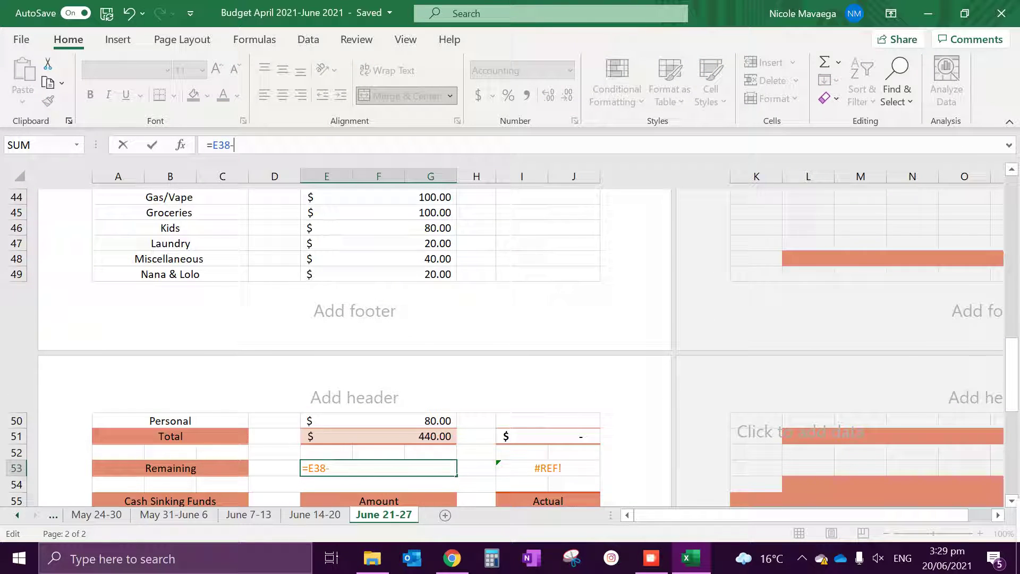
pyautogui.click(379, 436)
pyautogui.press('Return')
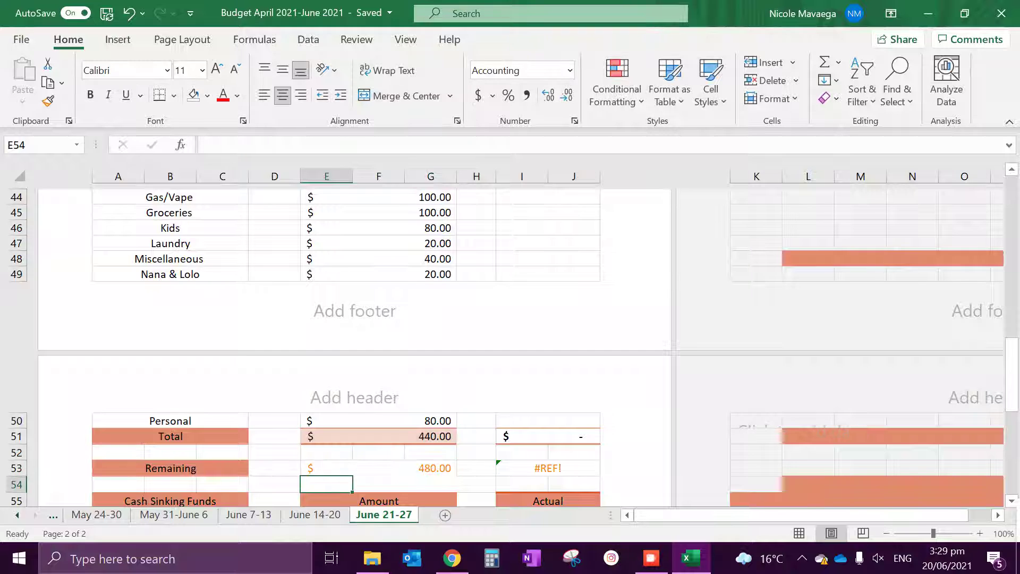
pyautogui.click(379, 468)
pyautogui.scroll(-3, 378, 469)
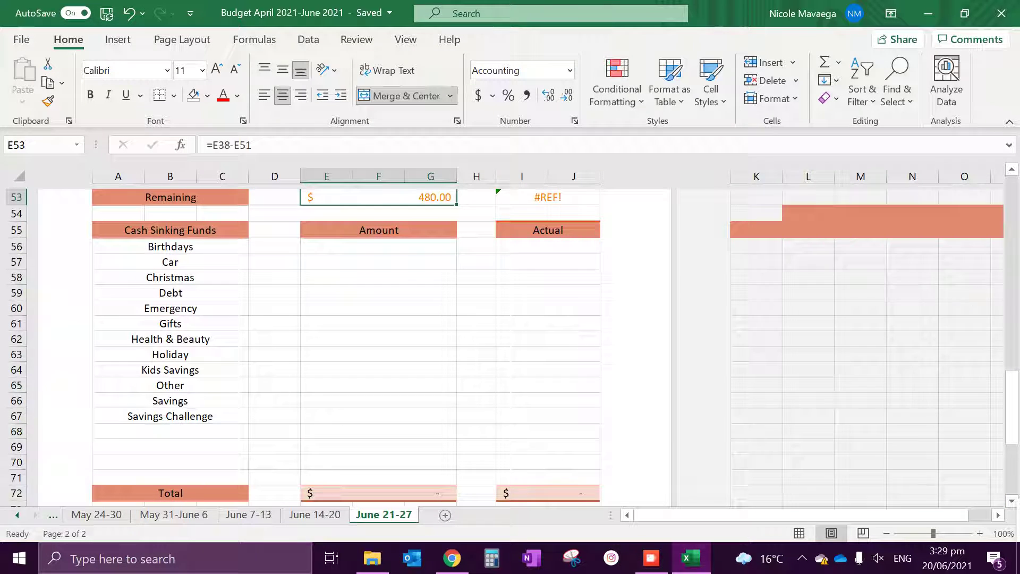
# Step: Enter the Cash Sinking Funds amounts 5 each for Car, Christmas and Debt, leaving Birthdays blank
pyautogui.click(379, 246)
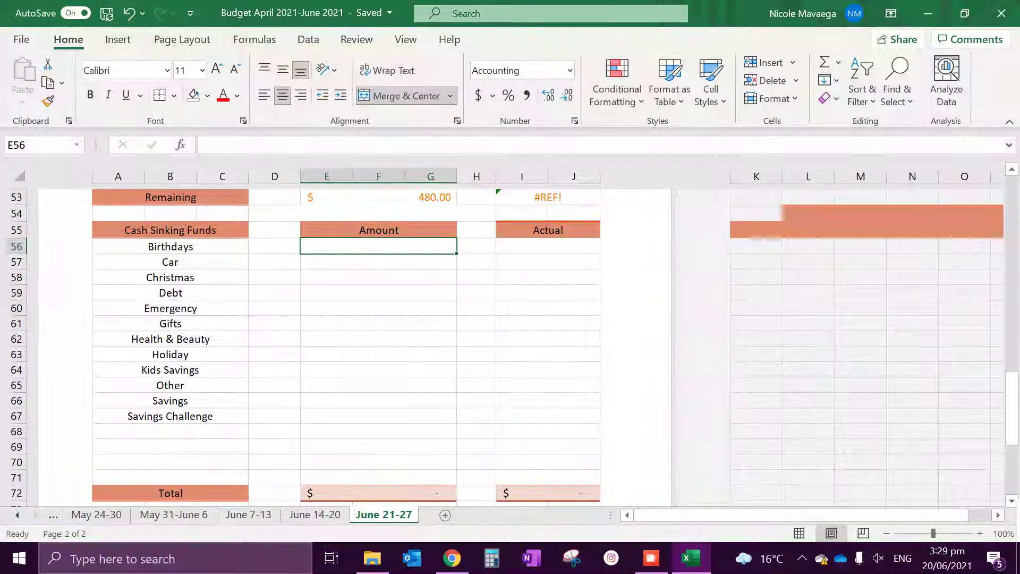
pyautogui.click(379, 262)
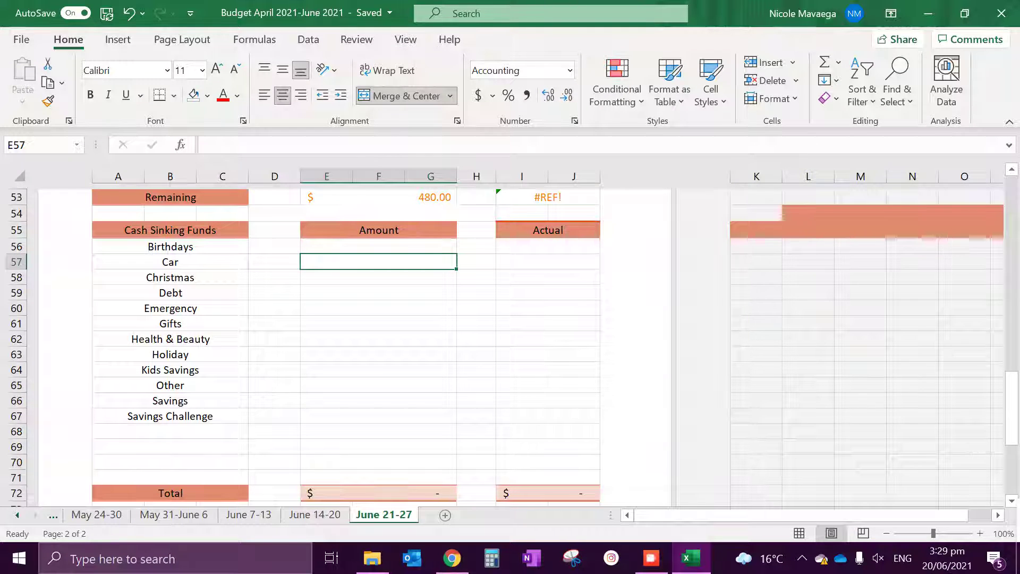
pyautogui.write('5')
pyautogui.press('Return')
pyautogui.write('5')
pyautogui.press('Return')
pyautogui.write('5')
pyautogui.press('Return')
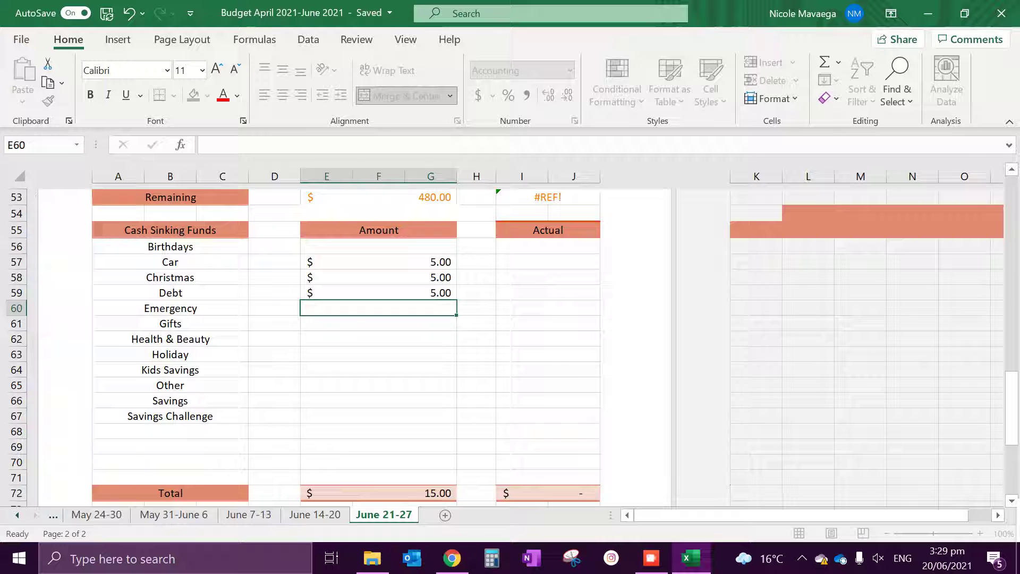
# Step: Enter the Cash Sinking Funds amounts 5 each for Emergency, Gifts and Health & Beauty
pyautogui.write('5')
pyautogui.press('Return')
pyautogui.write('5')
pyautogui.press('Return')
pyautogui.write('5')
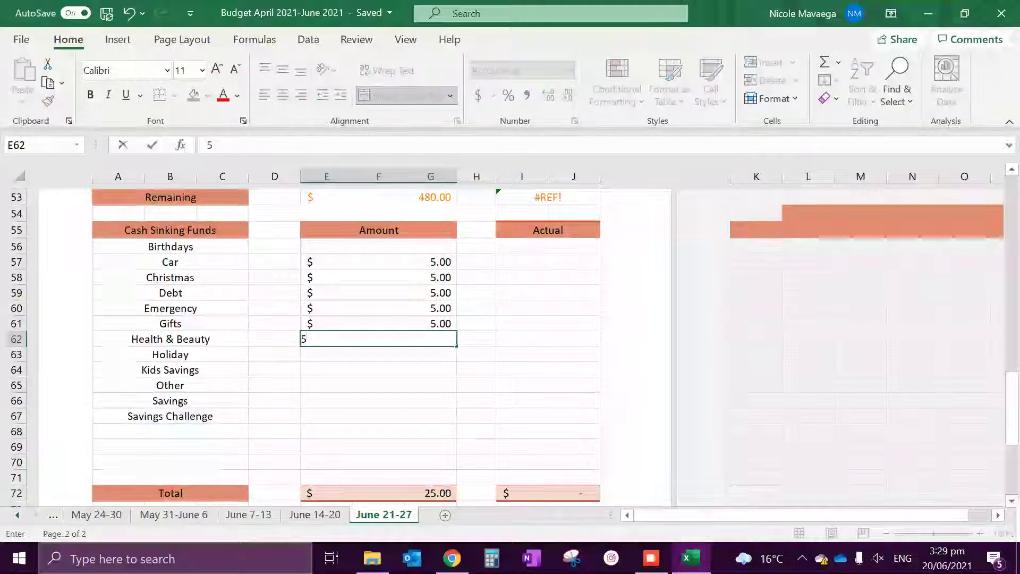
pyautogui.press('Return')
# Step: Rename the Health & Beauty sinking fund as Health and add a separate Beauty fund in row 68
pyautogui.press('Up')
pyautogui.click(170, 324)
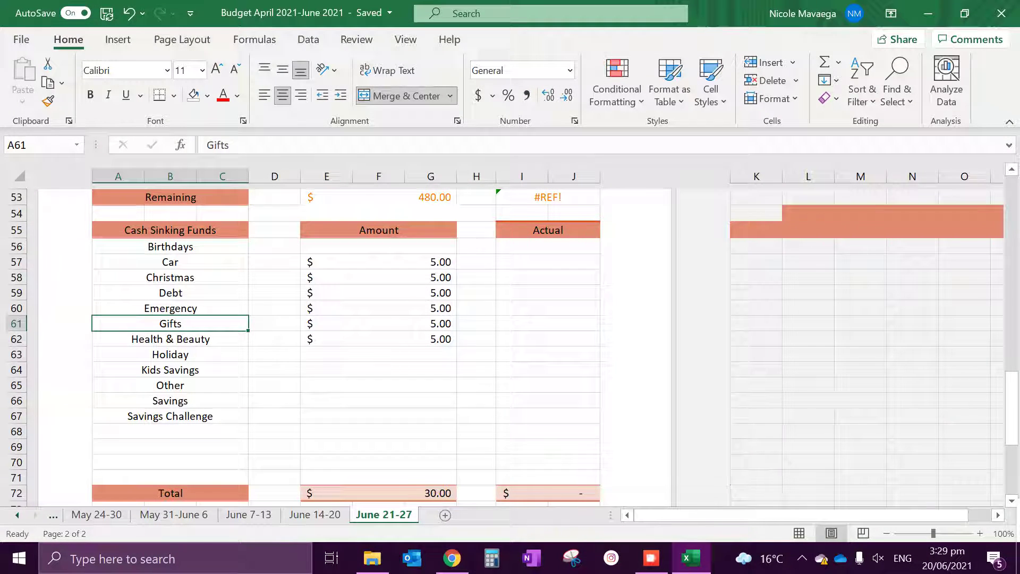
pyautogui.press('Down')
pyautogui.write('Health')
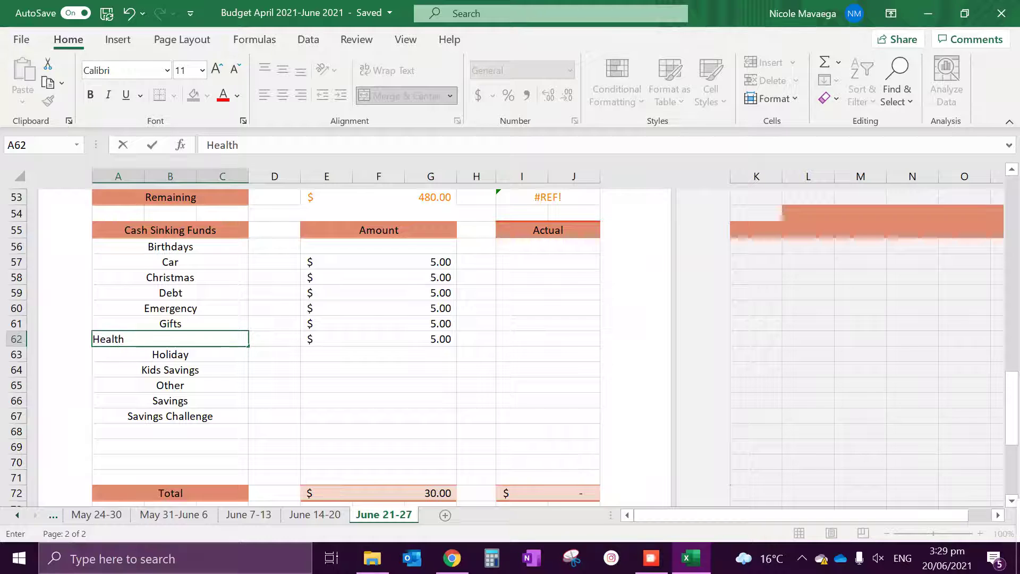
pyautogui.click(170, 431)
pyautogui.write('Beauty')
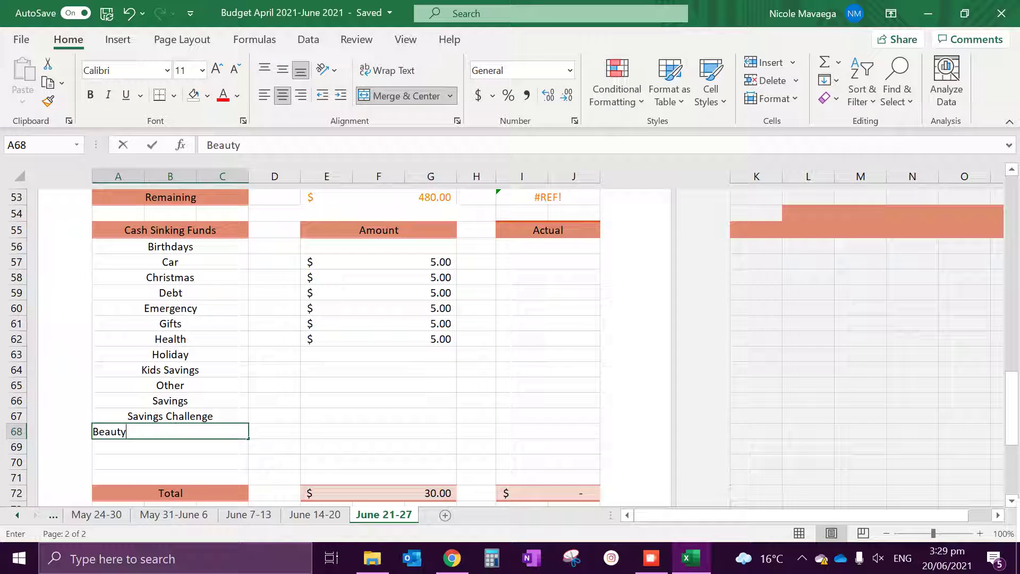
# Step: Enter the Cash Sinking Funds amounts 5 for Holiday and 20 for Kids Savings
pyautogui.click(379, 355)
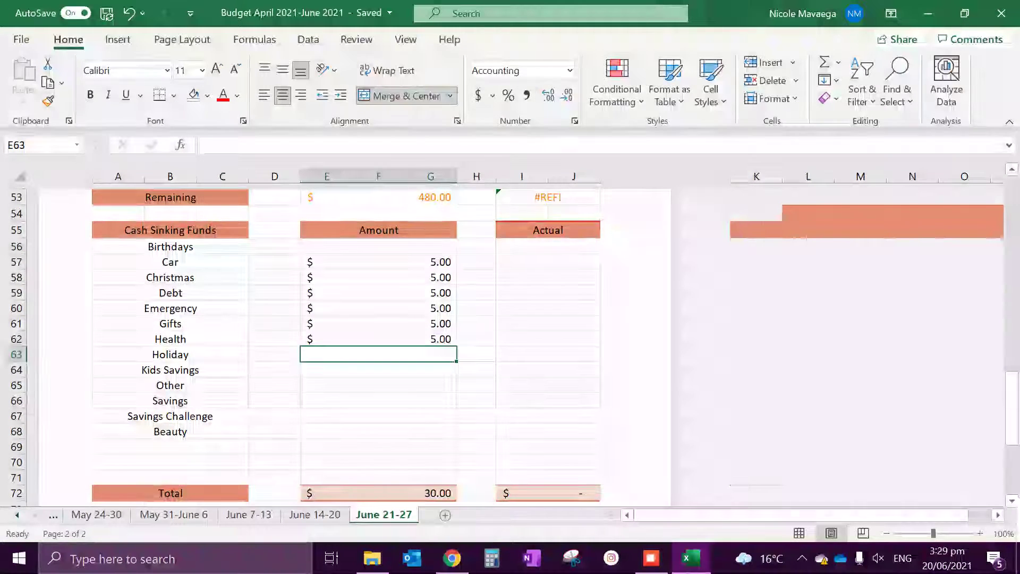
pyautogui.write('5')
pyautogui.press('Return')
pyautogui.write('5')
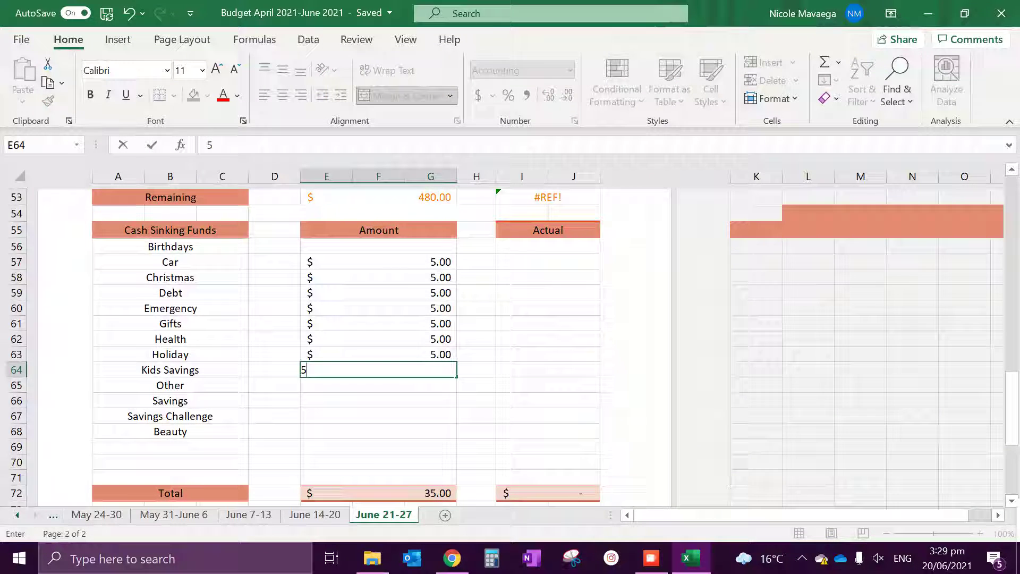
pyautogui.write('20')
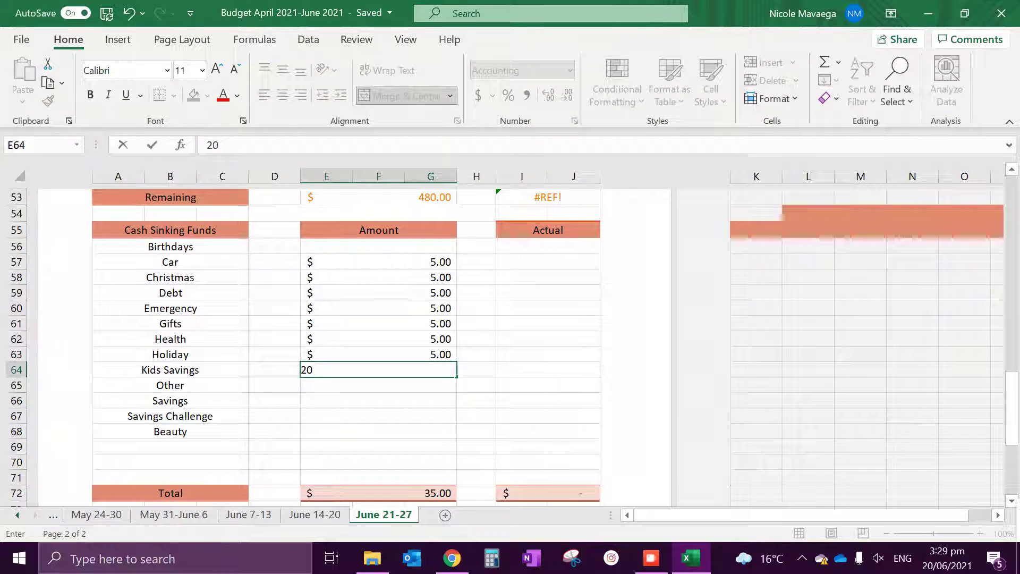
pyautogui.press('Return')
# Step: Enter the Cash Sinking Funds amounts 5 each for Other, Savings, Savings Challenge and Beauty
pyautogui.write('5')
pyautogui.press('Return')
pyautogui.write('5')
pyautogui.press('Return')
pyautogui.write('5')
pyautogui.press('Return')
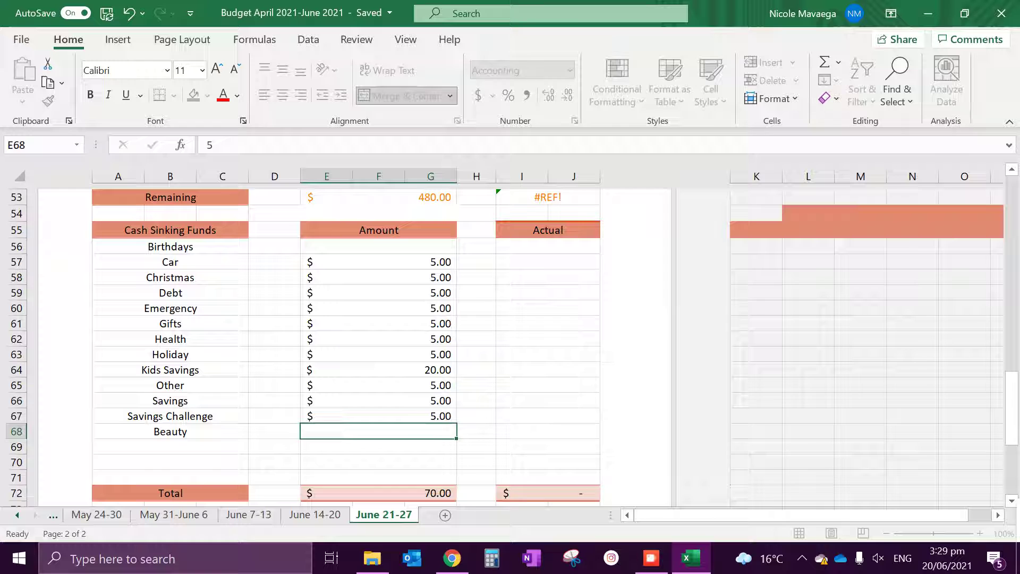
pyautogui.write('5')
pyautogui.press('Return')
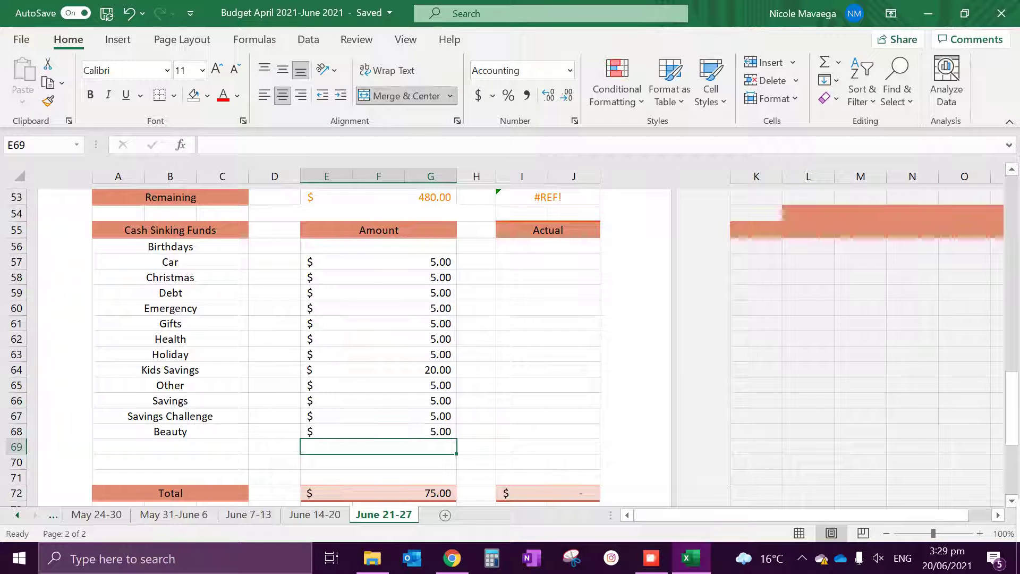
# Step: Remove the broken #REF! reference from the Closing Balance formula in E74, leaving =-E72
pyautogui.scroll(-3, 345, 346)
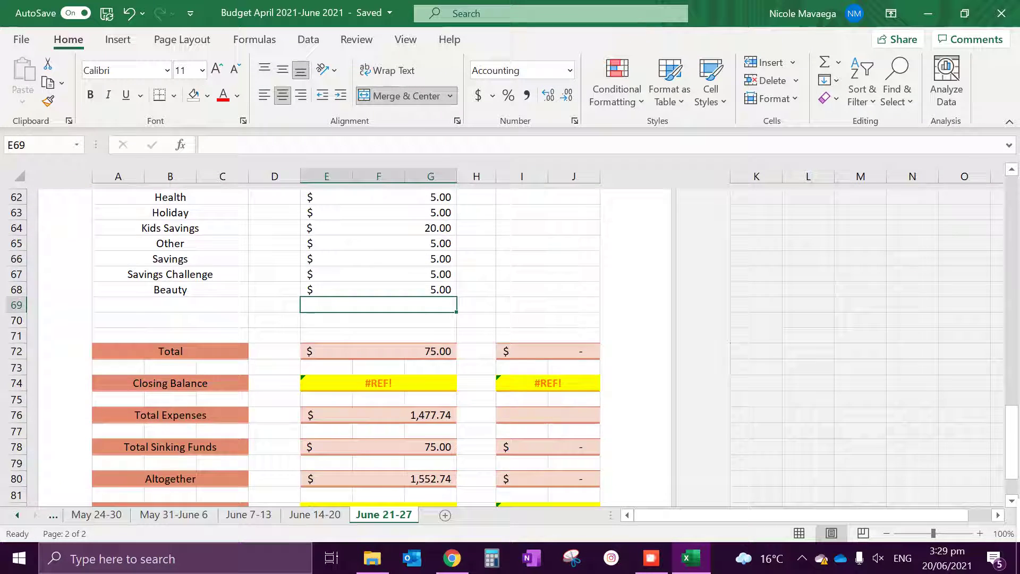
pyautogui.scroll(2, 346, 345)
pyautogui.press('Down')
pyautogui.press('Down')
pyautogui.press('Down')
pyautogui.press('Down')
pyautogui.press('Down')
pyautogui.press('F2')
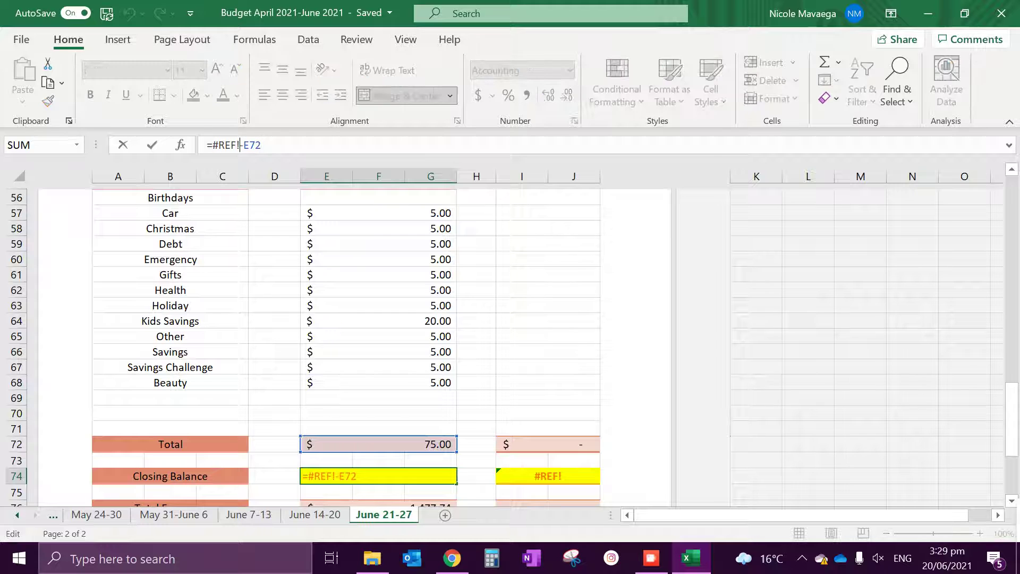
pyautogui.press('BackSpace')
pyautogui.press('BackSpace')
pyautogui.press('BackSpace')
pyautogui.press('BackSpace')
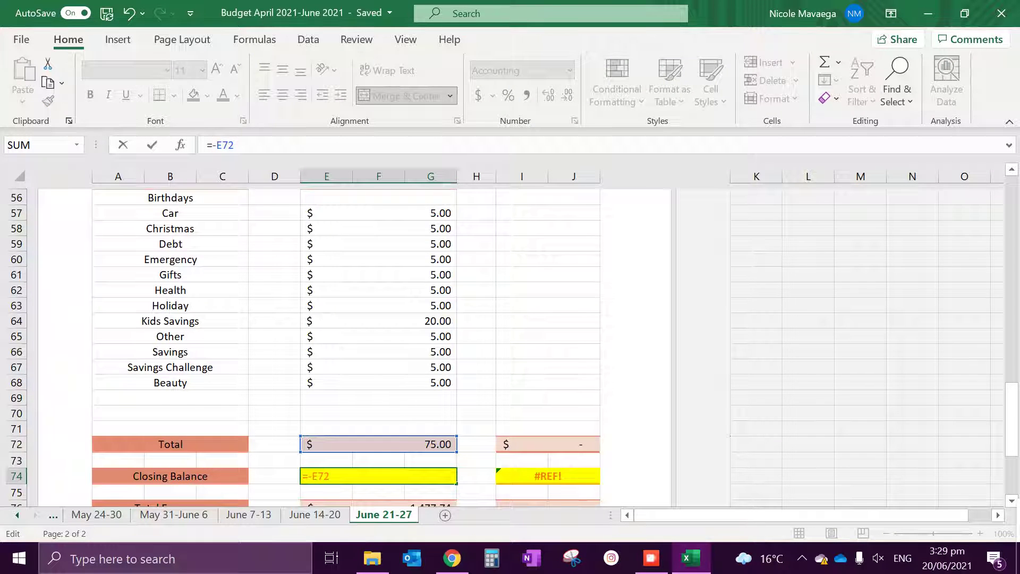
# Step: Try Total Expenses, E76, as the starting amount of the Closing Balance formula in E74
pyautogui.scroll(8, 354, 346)
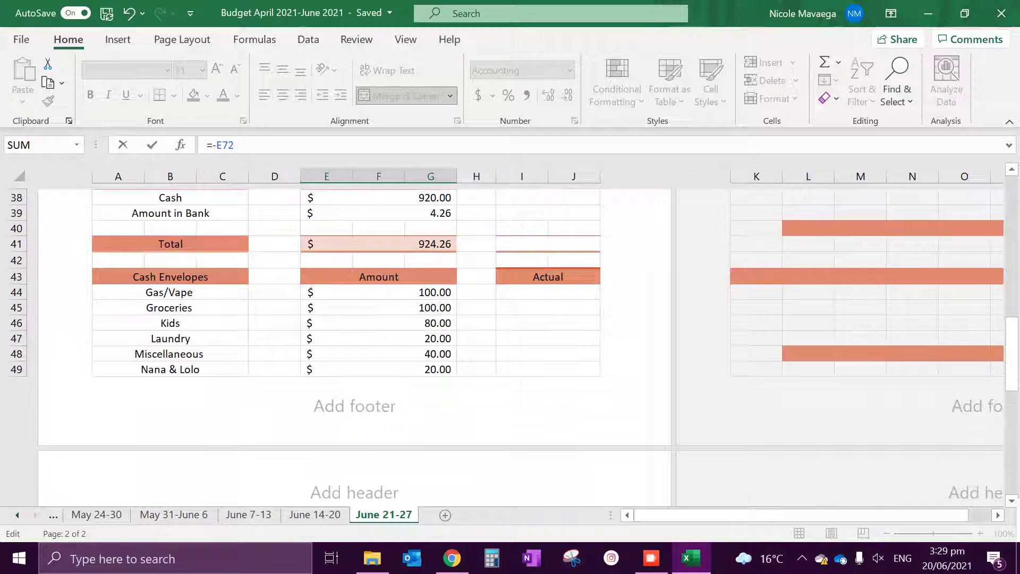
pyautogui.scroll(10, 355, 346)
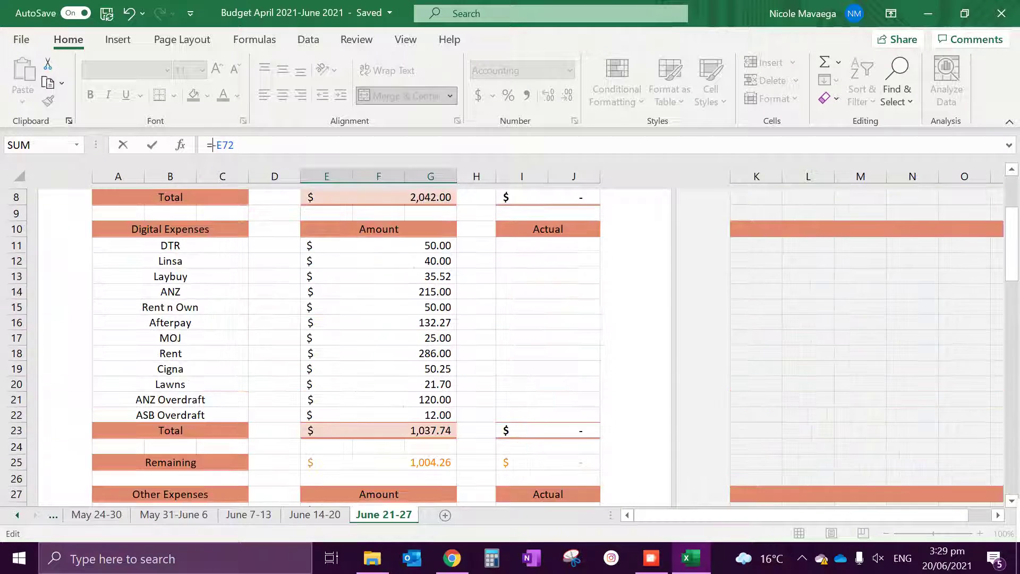
pyautogui.scroll(-17, 355, 346)
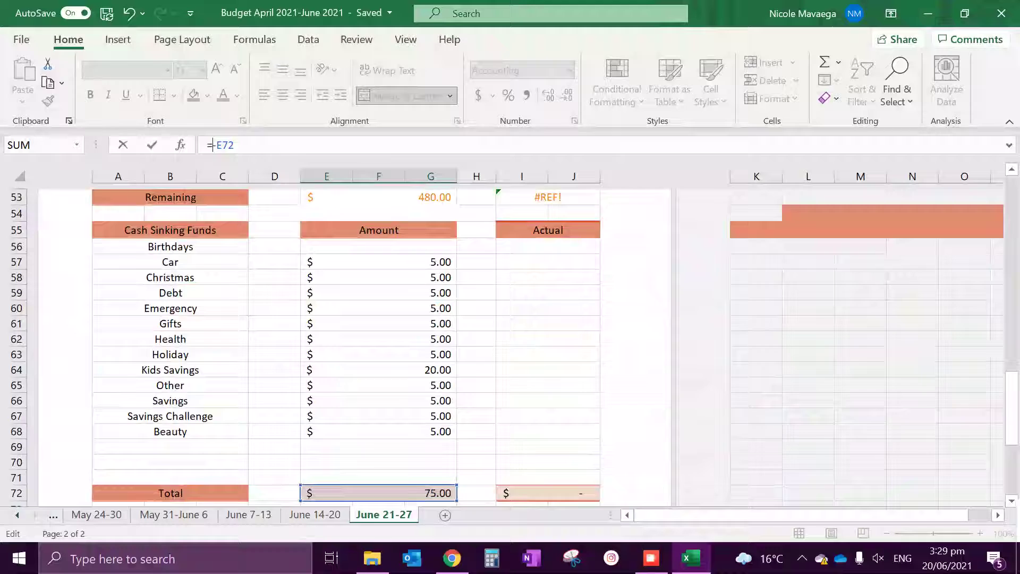
pyautogui.scroll(-2, 355, 345)
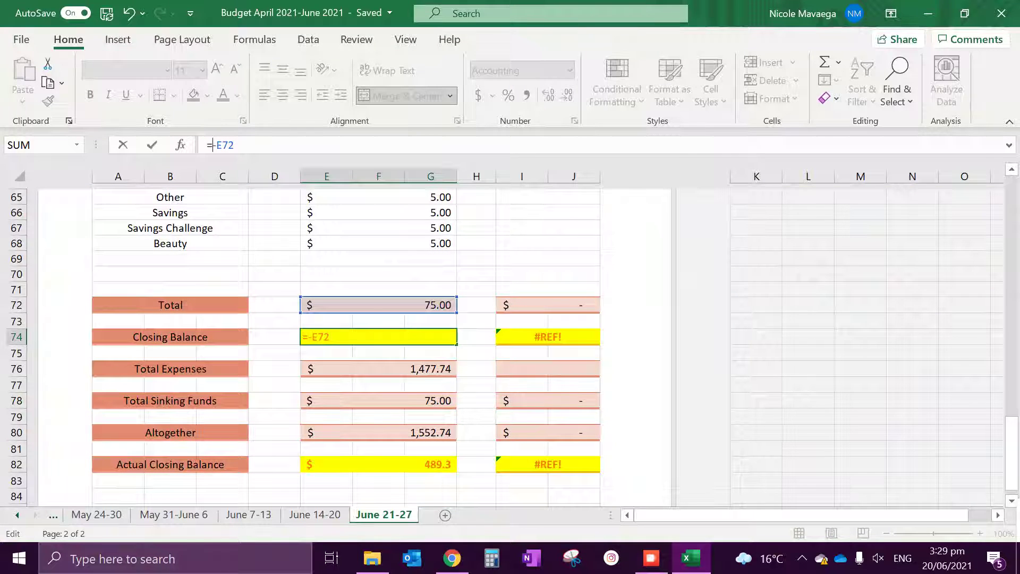
pyautogui.click(416, 368)
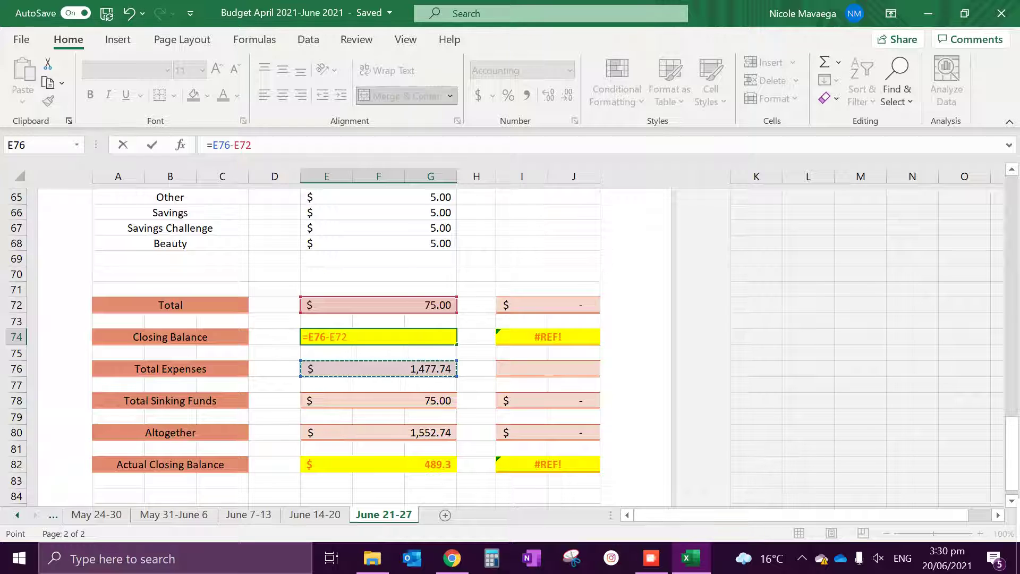
pyautogui.press('BackSpace')
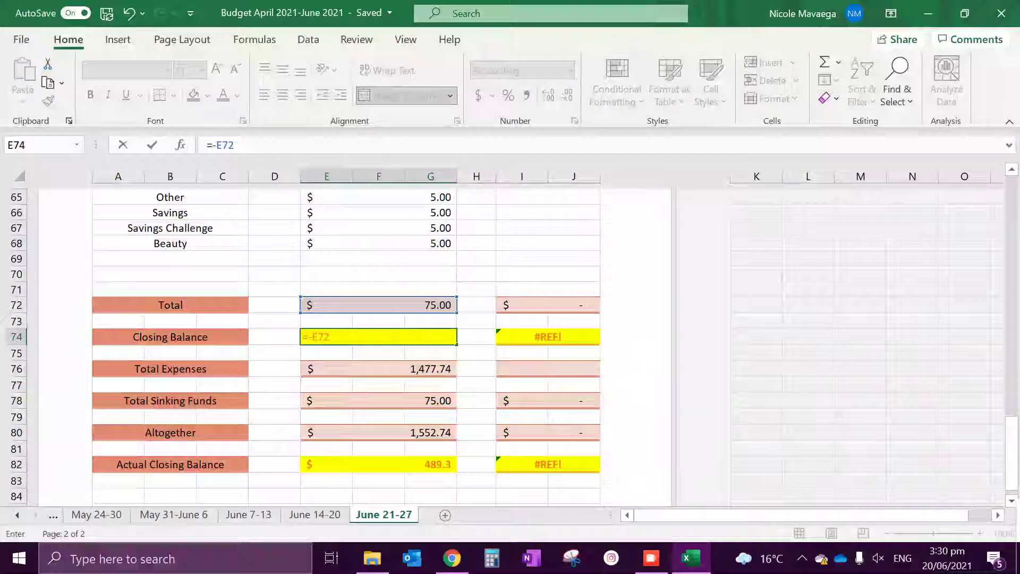
# Step: Try to calculate the Closing Balance in E74 as the Altogether amount, E80, minus the Cash Sinking Funds Total, E72
pyautogui.click(393, 433)
pyautogui.write('-')
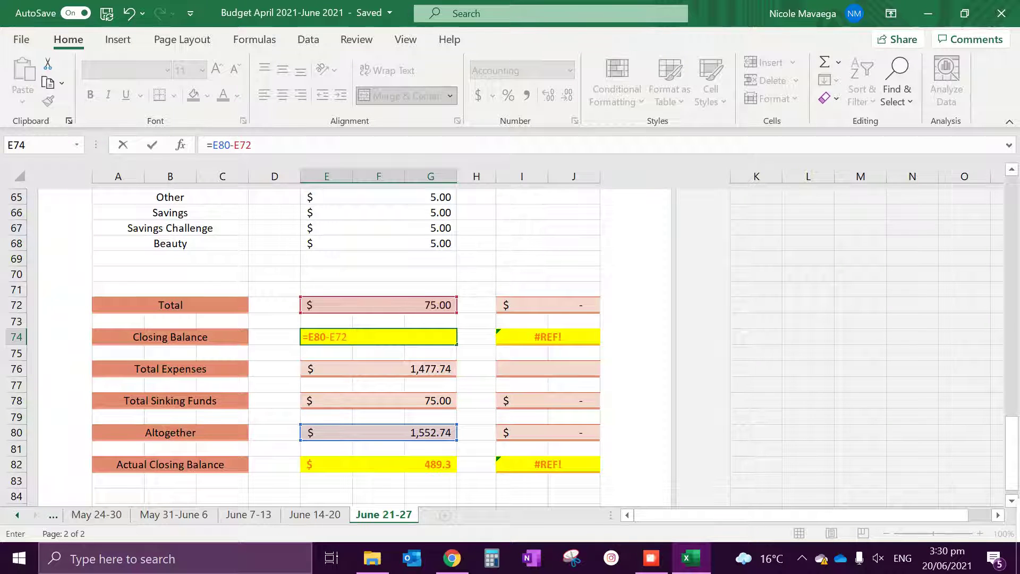
pyautogui.press('BackSpace')
pyautogui.press('BackSpace')
pyautogui.press('BackSpace')
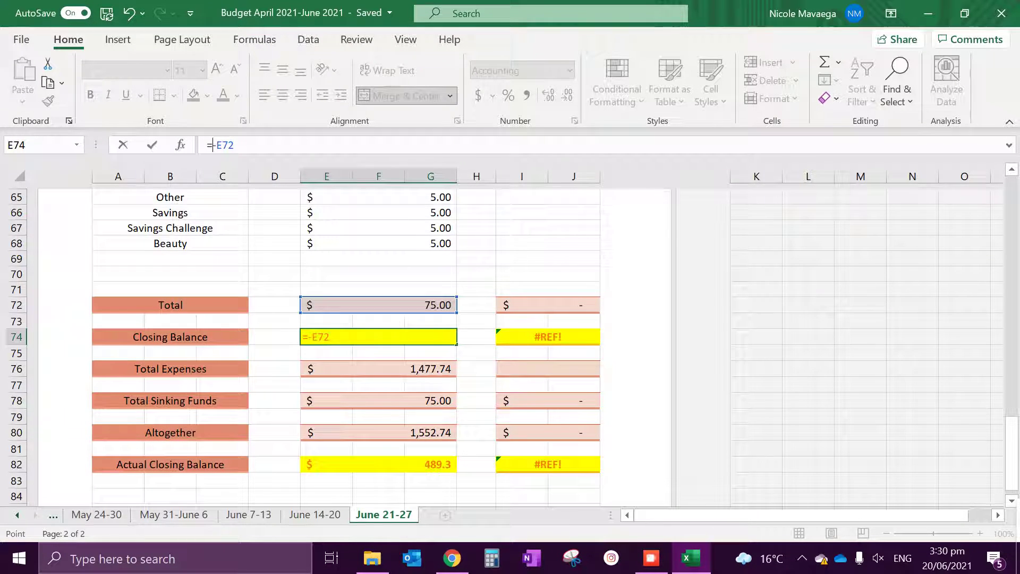
pyautogui.click(378, 433)
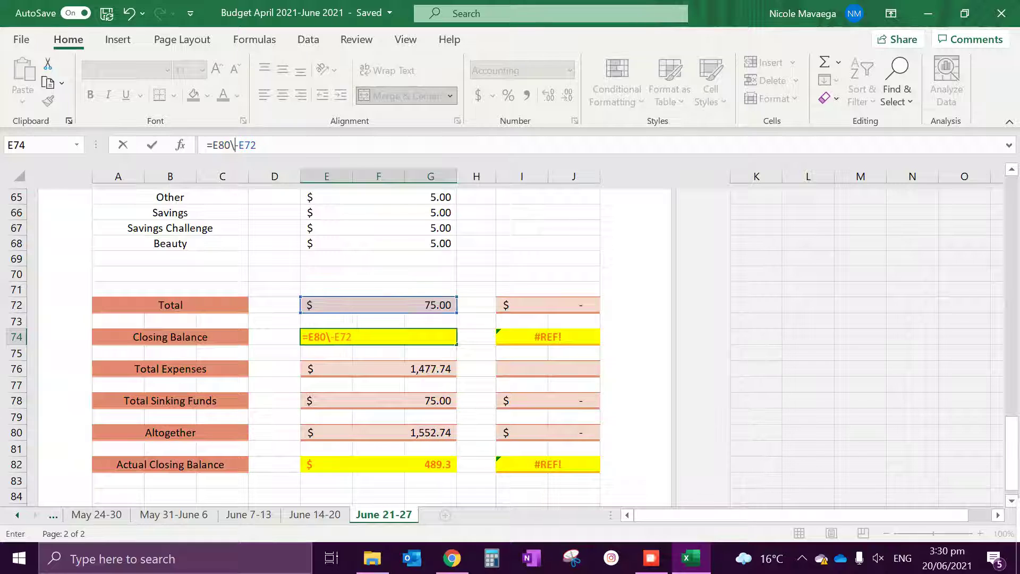
pyautogui.press('Return')
# Step: Examine the Actual Closing Balance formula in E82 and the cells it references
pyautogui.click(378, 464)
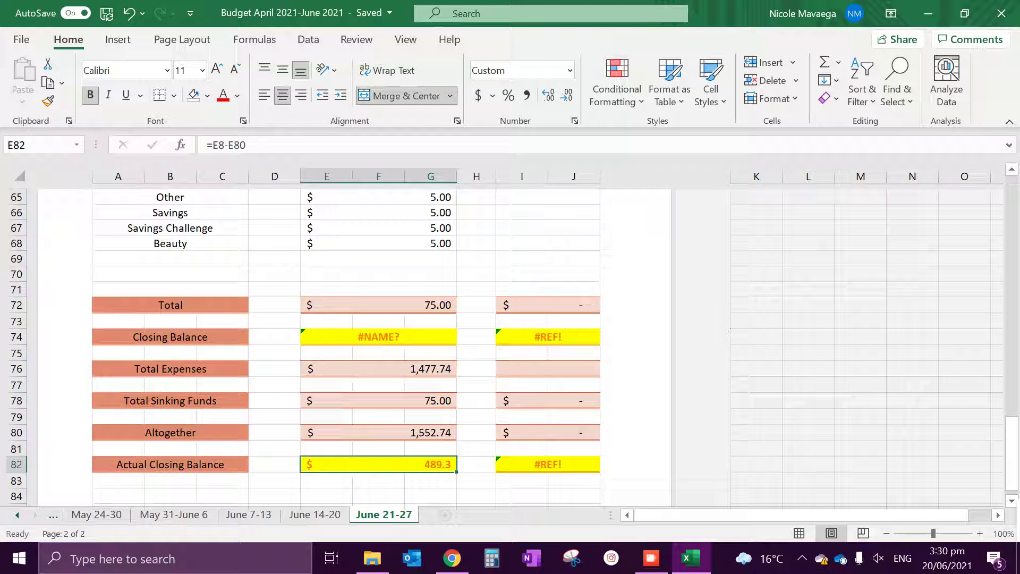
pyautogui.press('F2')
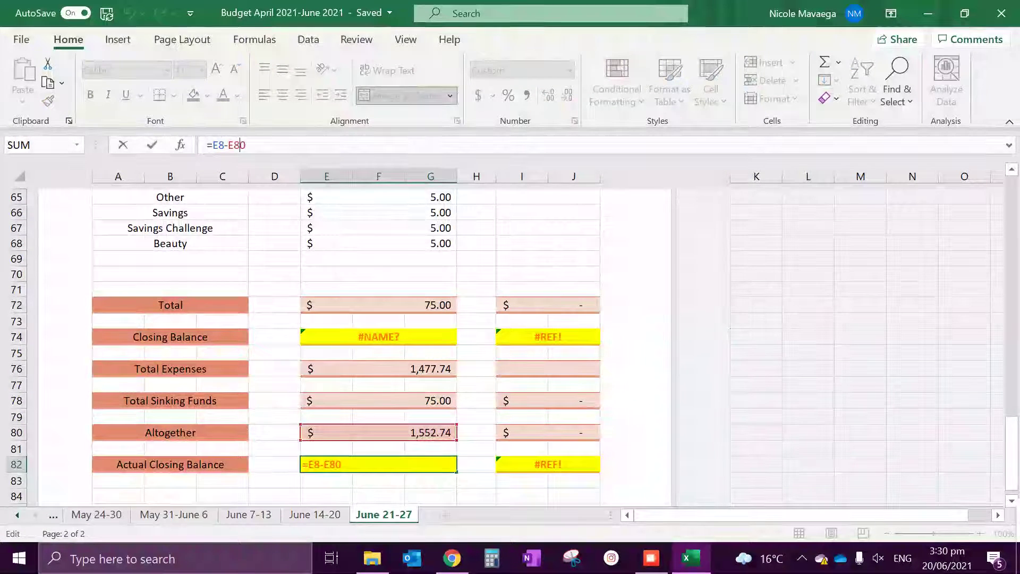
pyautogui.click(240, 145)
pyautogui.scroll(16, 341, 346)
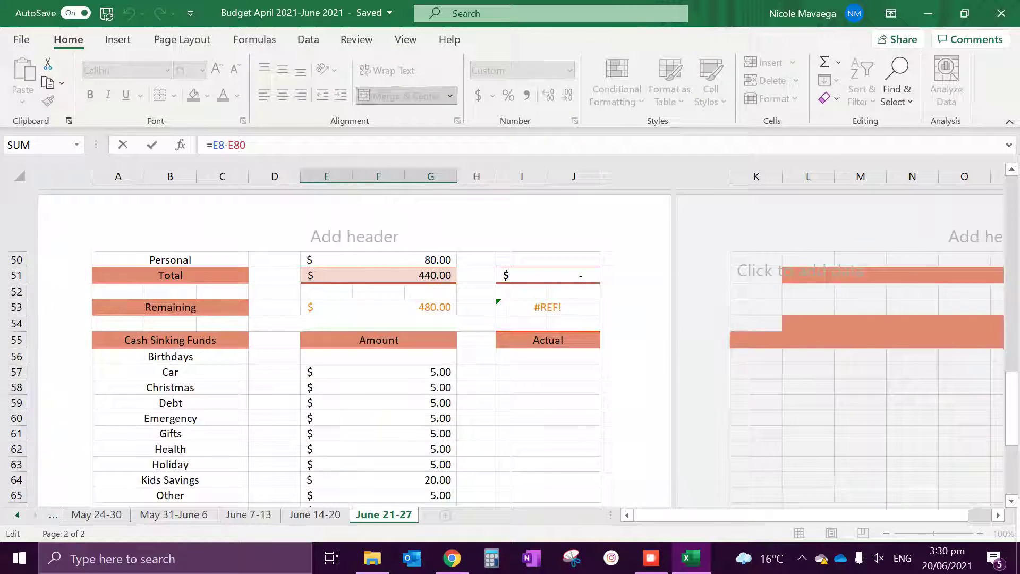
pyautogui.scroll(3, 340, 345)
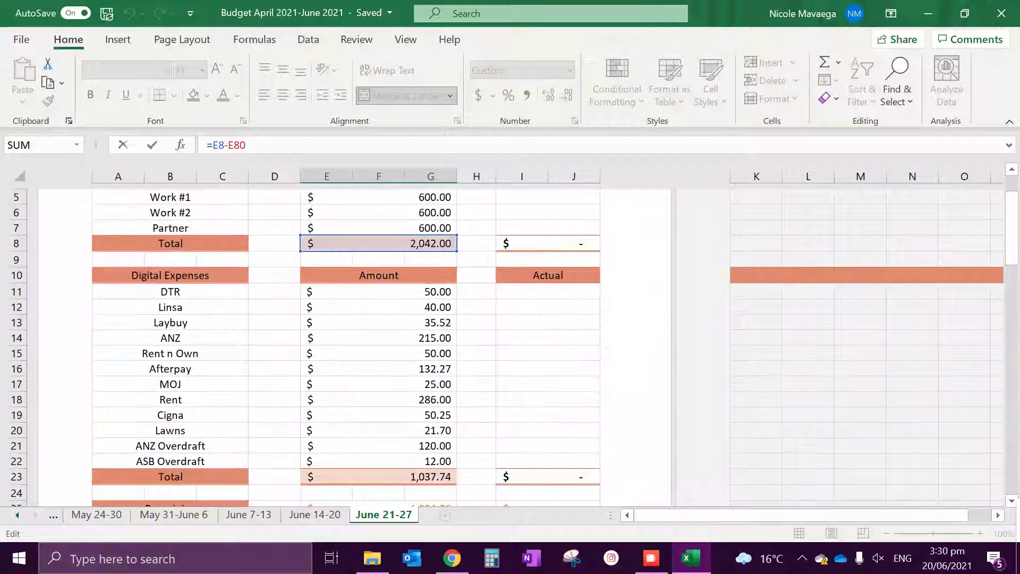
pyautogui.scroll(-18, 340, 346)
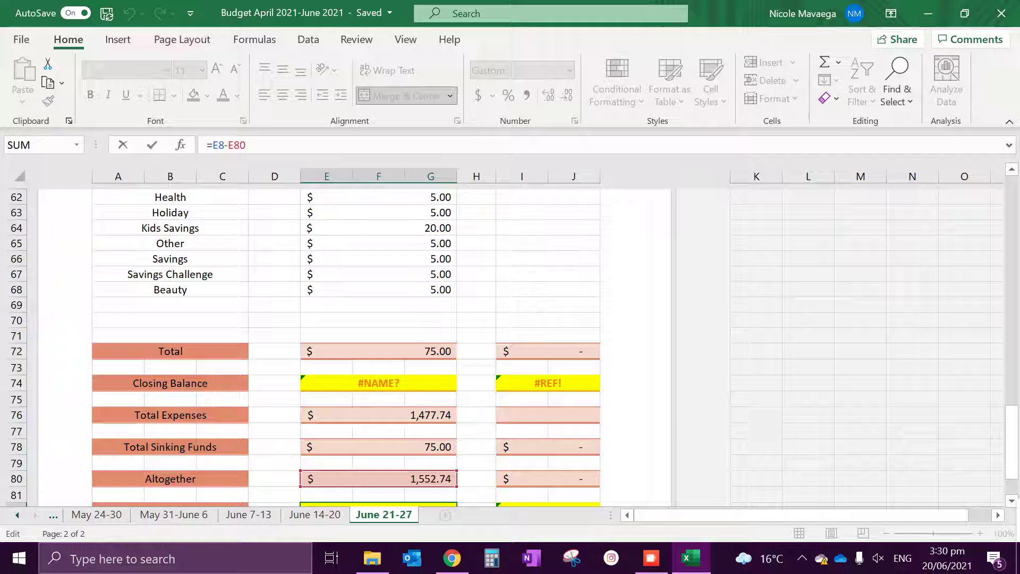
pyautogui.press('Return')
# Step: Remove the invalid E80\ term from the Closing Balance formula in E74, leaving =-E72
pyautogui.click(379, 321)
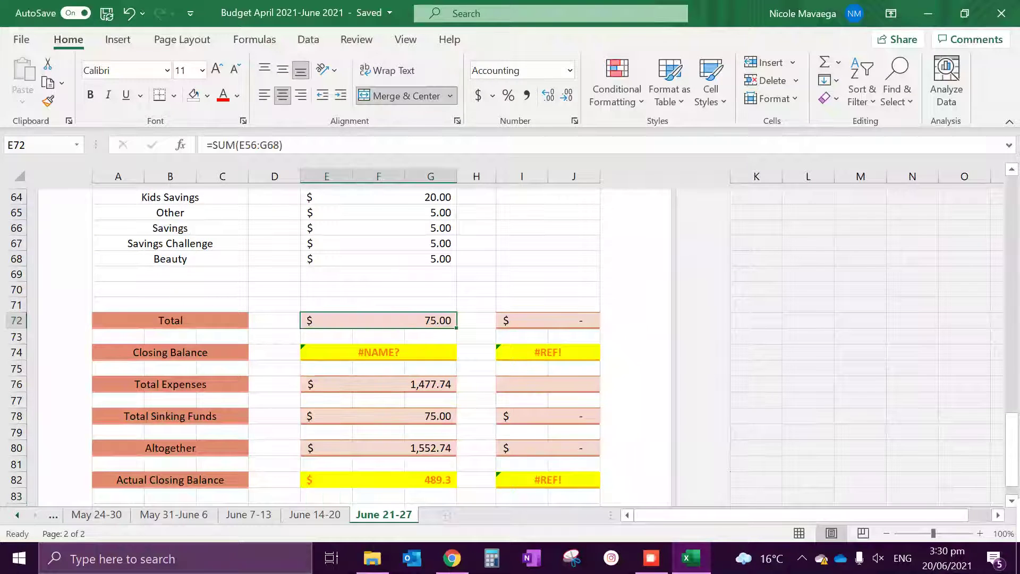
pyautogui.click(378, 353)
pyautogui.press('F2')
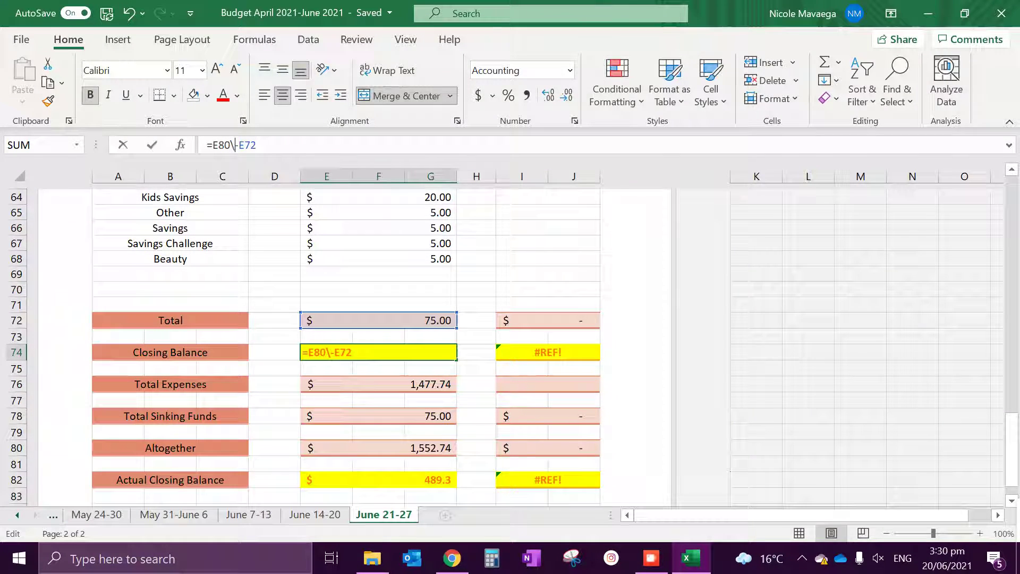
pyautogui.press('BackSpace')
pyautogui.press('BackSpace')
pyautogui.press('BackSpace')
pyautogui.press('BackSpace')
# Step: Calculate the Closing Balance in E74 as the income Total, E8, minus the Altogether amount, E80
pyautogui.scroll(15, 379, 346)
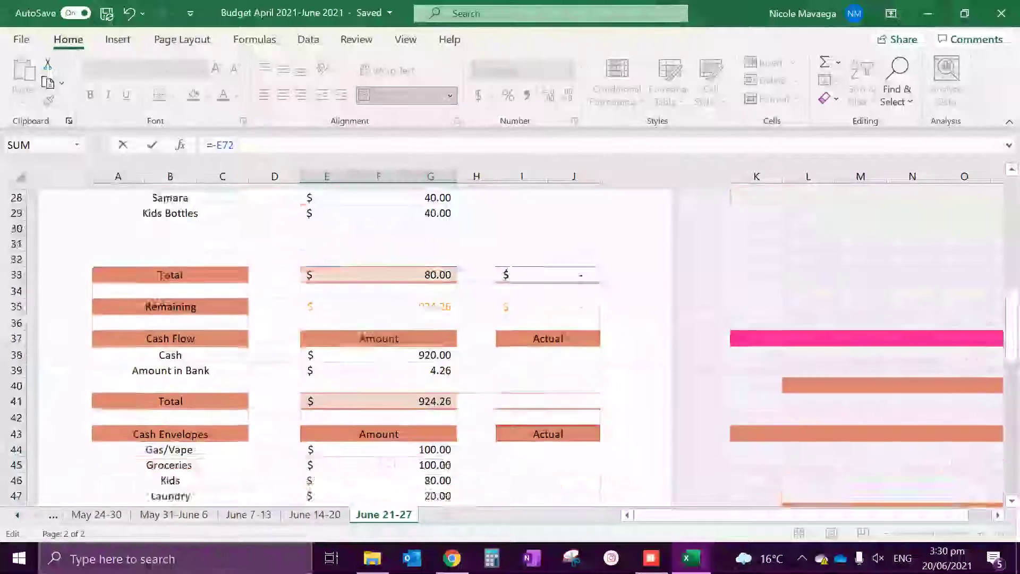
pyautogui.scroll(6, 372, 345)
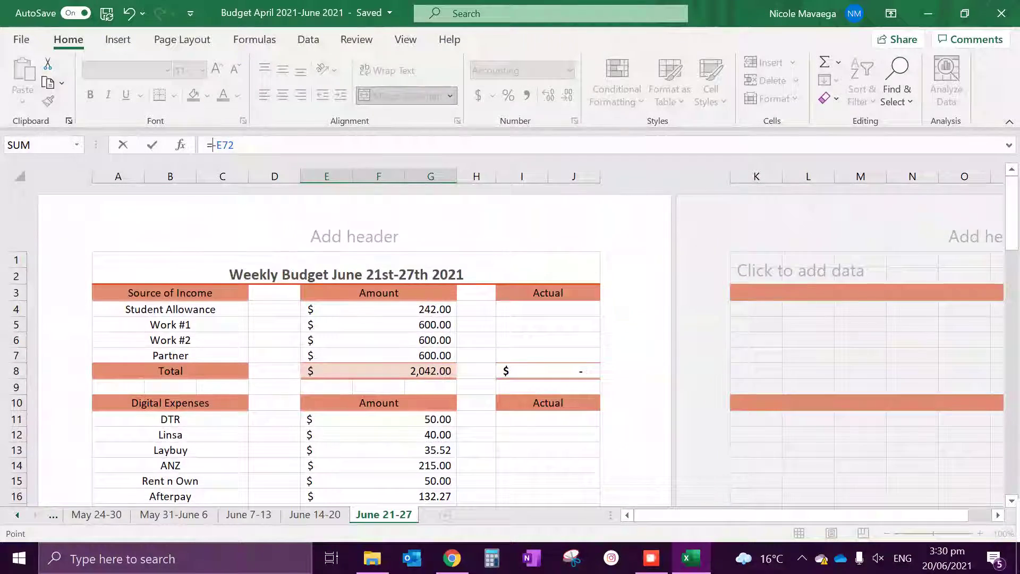
pyautogui.click(378, 370)
pyautogui.write('-')
pyautogui.press('Delete')
pyautogui.press('Delete')
pyautogui.press('Delete')
pyautogui.scroll(-15, 351, 345)
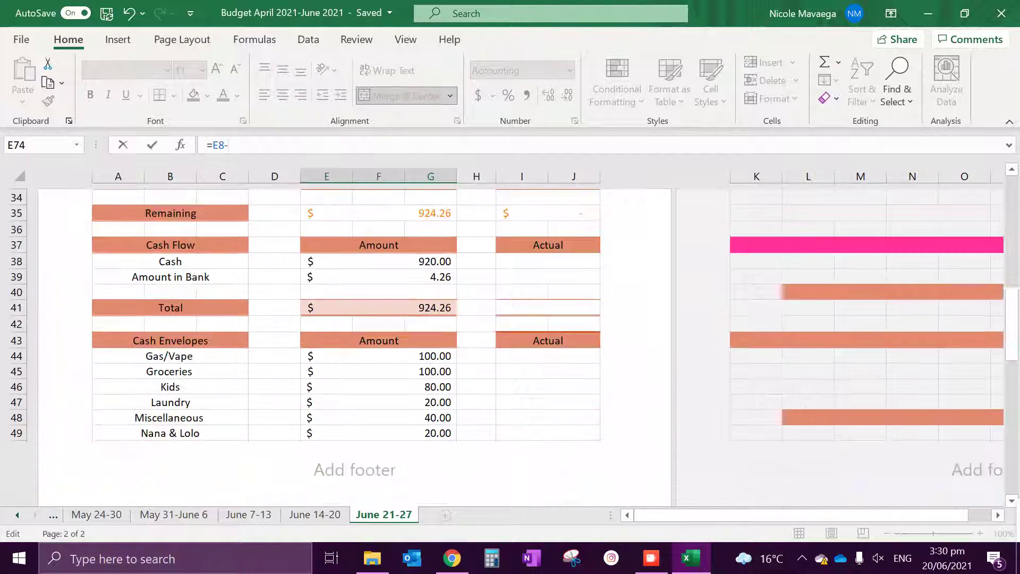
pyautogui.scroll(-7, 351, 345)
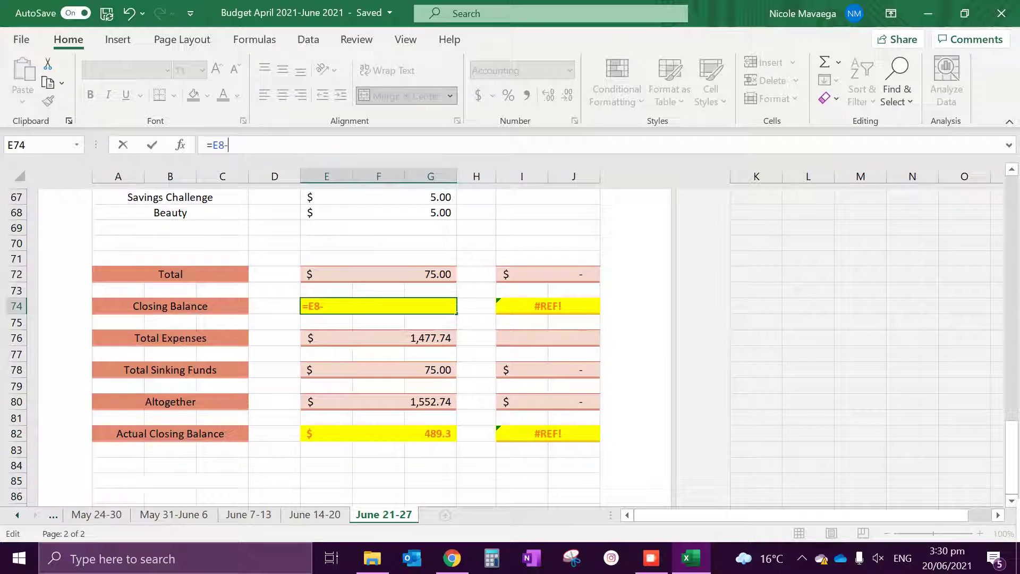
pyautogui.click(378, 402)
pyautogui.press('Return')
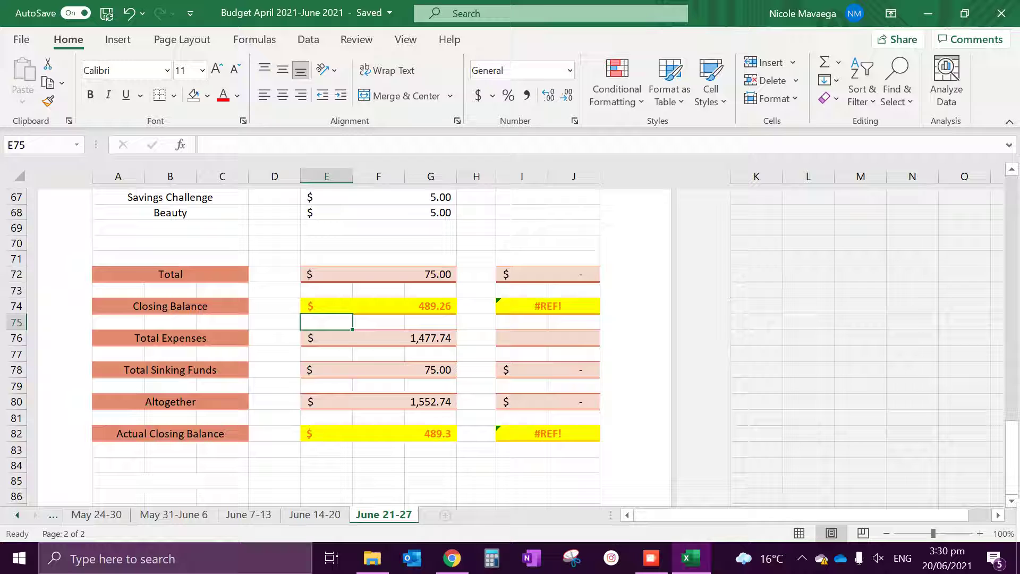
# Step: Enter 400 as the Birthdays amount in E56 of the Cash Sinking Funds
pyautogui.scroll(5, 346, 340)
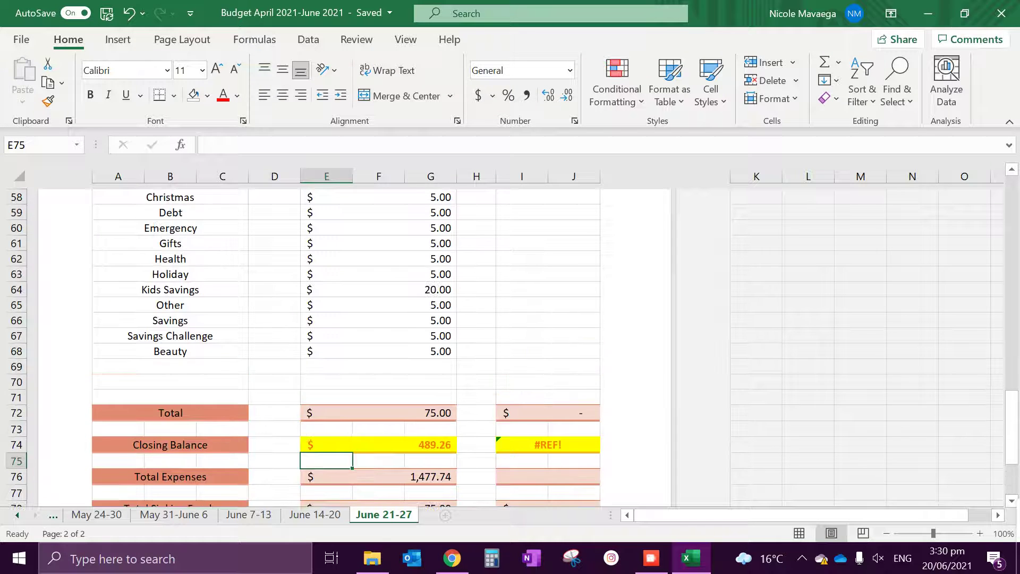
pyautogui.click(379, 263)
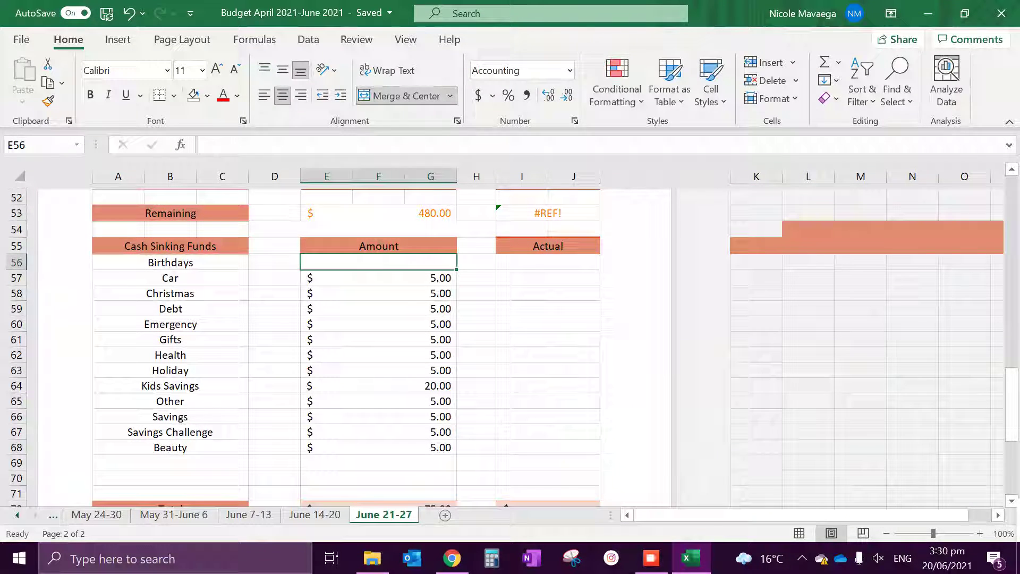
pyautogui.write('400')
pyautogui.press('Return')
pyautogui.scroll(-3, 378, 366)
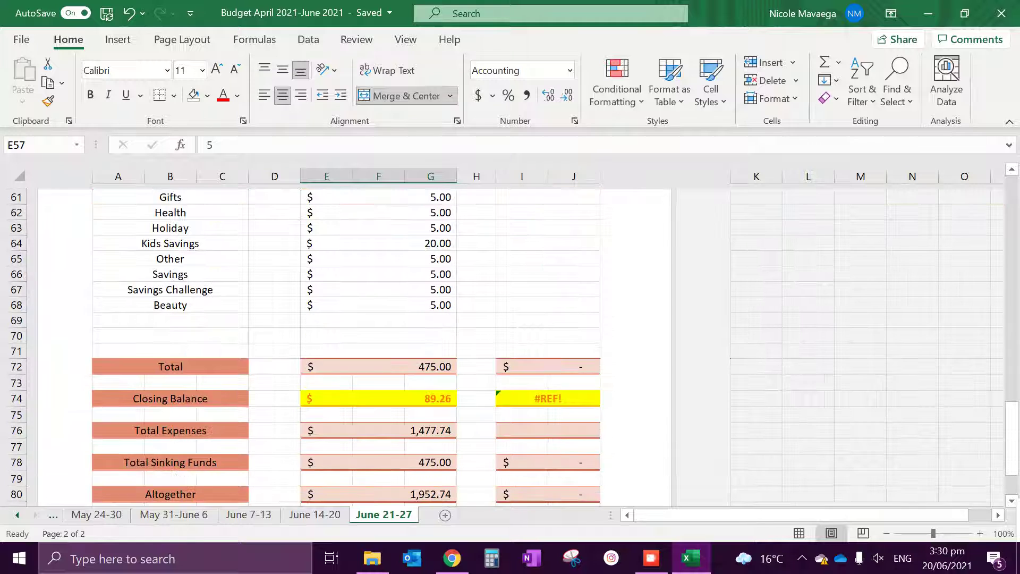
# Step: Examine the formulas behind the Cash Sinking Funds Total in E72 and the Closing Balance in E74
pyautogui.click(379, 367)
pyautogui.press('F2')
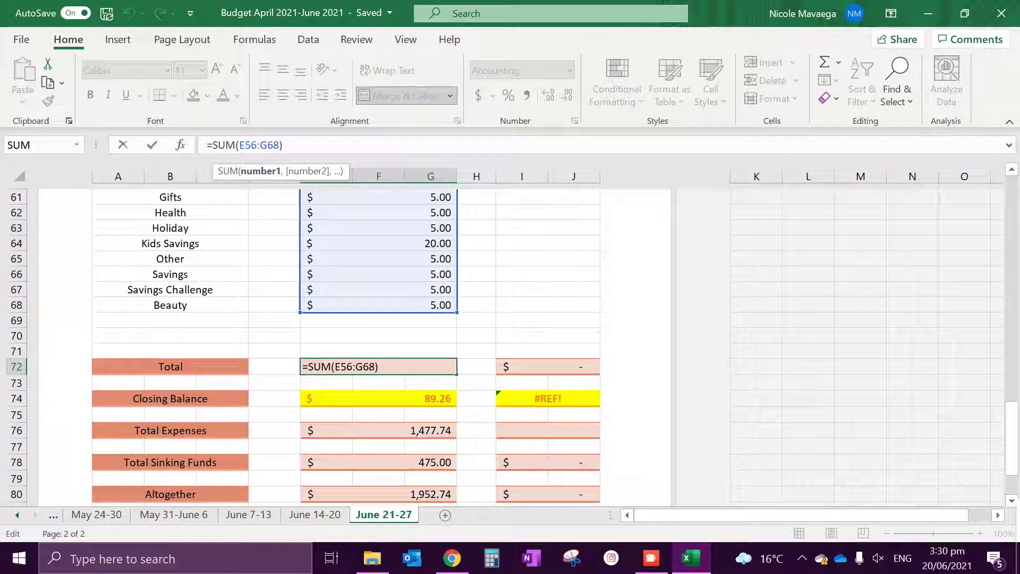
pyautogui.scroll(2, 346, 341)
pyautogui.scroll(-1, 345, 340)
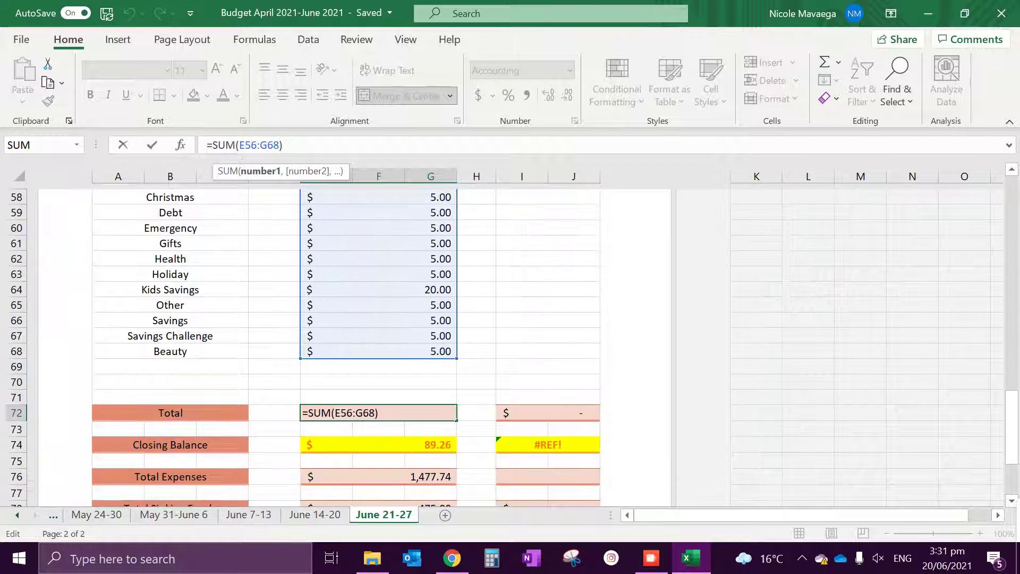
pyautogui.press('Return')
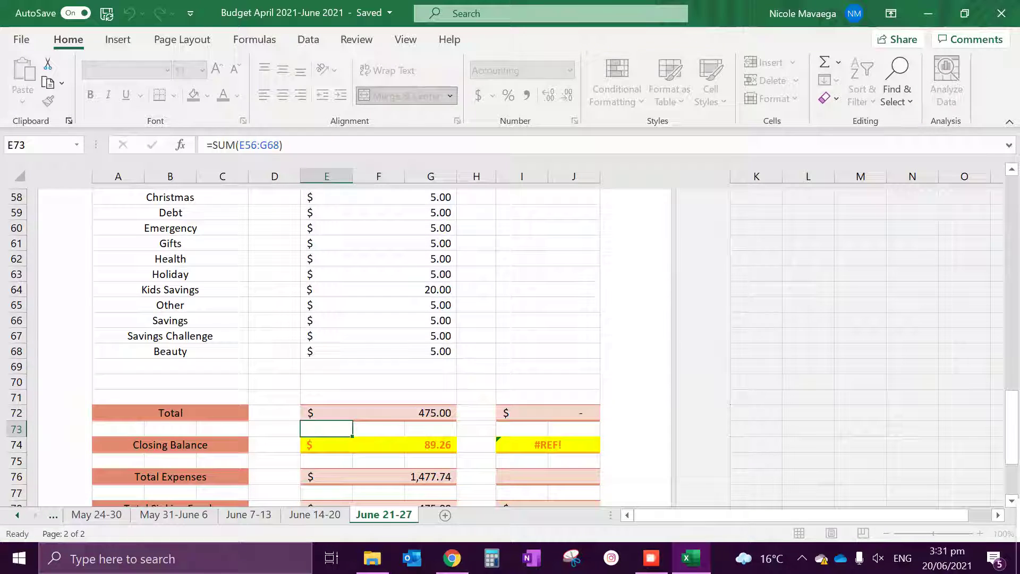
pyautogui.click(378, 445)
pyautogui.click(255, 145)
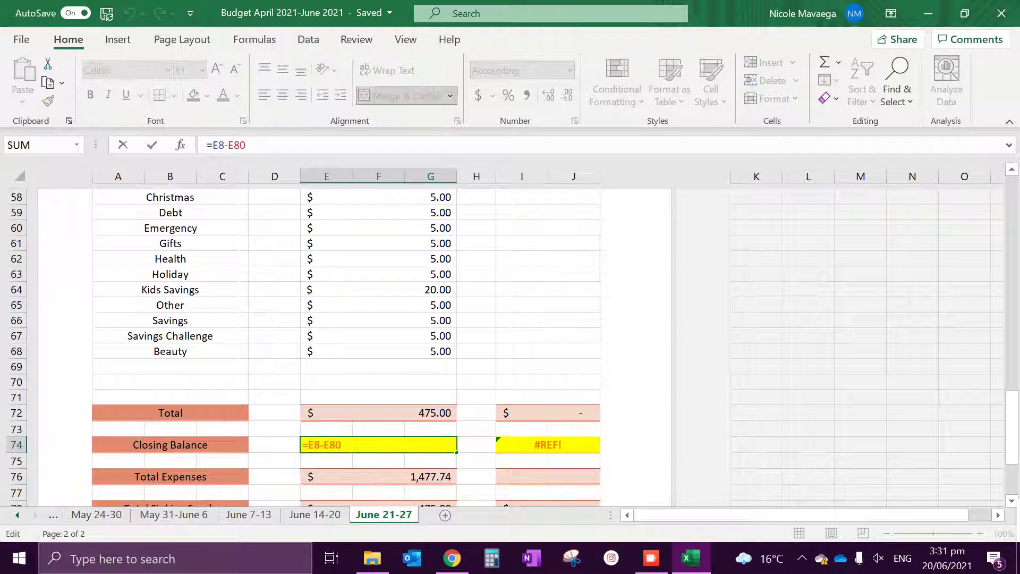
pyautogui.click(378, 413)
pyautogui.click(378, 445)
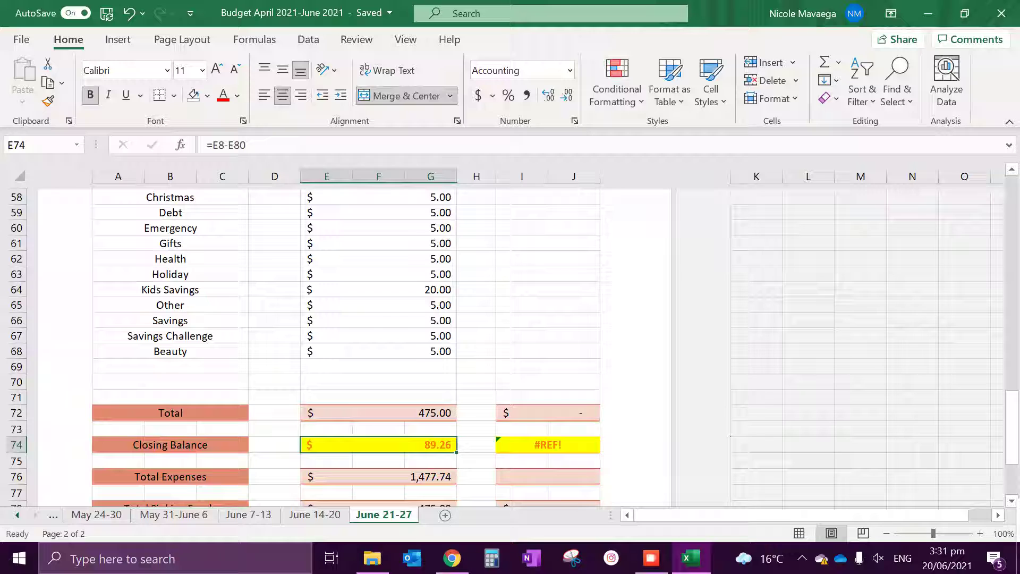
# Step: Delete the broken #REF! formula from the Closing Balance cell I74 in the Actual column
pyautogui.click(548, 444)
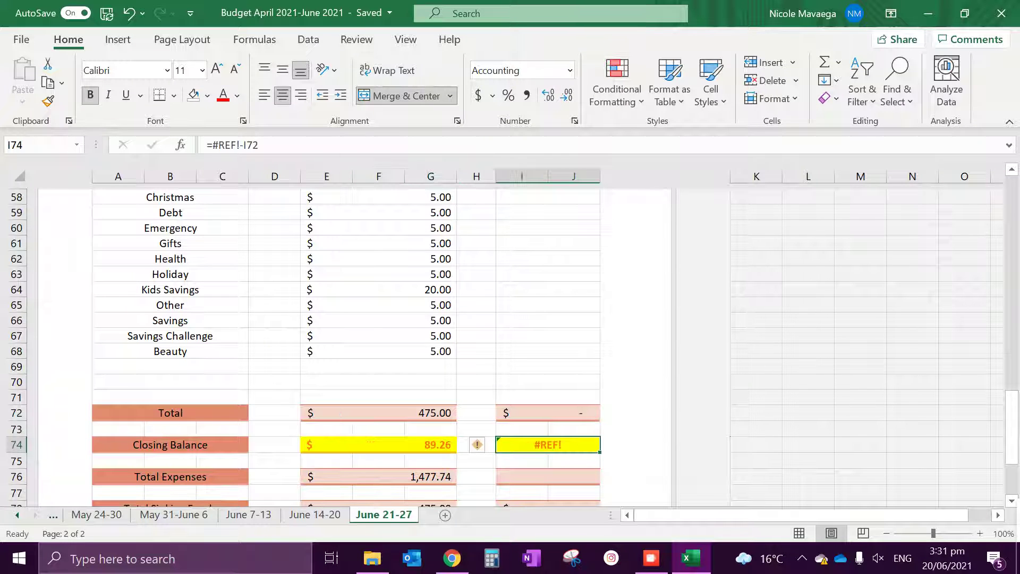
pyautogui.moveTo(266, 145); pyautogui.dragTo(205, 145)
pyautogui.press('BackSpace')
pyautogui.press('Return')
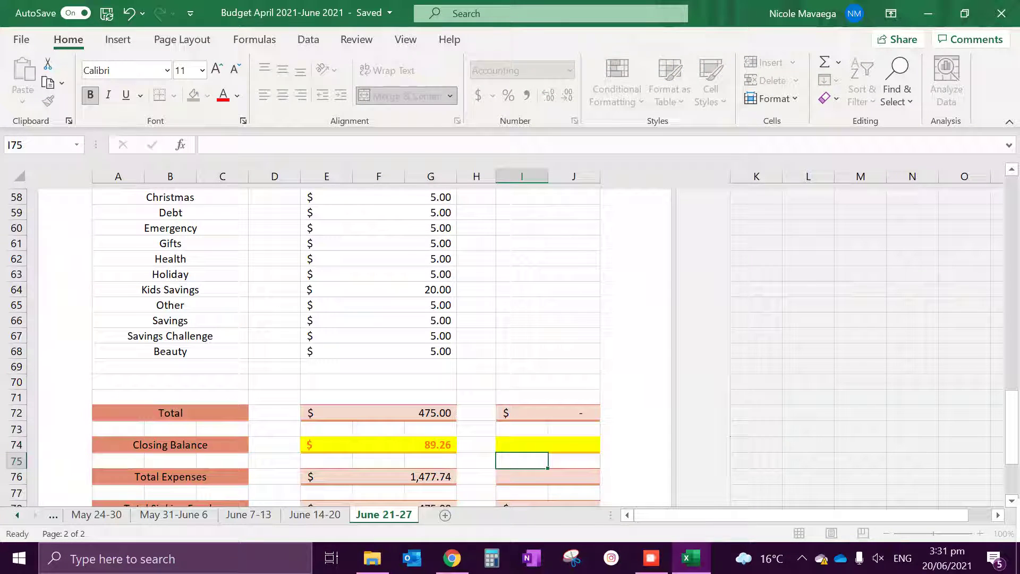
# Step: Replace E8 with the Cash amount, E38, as the starting amount of the Closing Balance formula in E74
pyautogui.click(431, 429)
pyautogui.click(429, 444)
pyautogui.scroll(5, 350, 346)
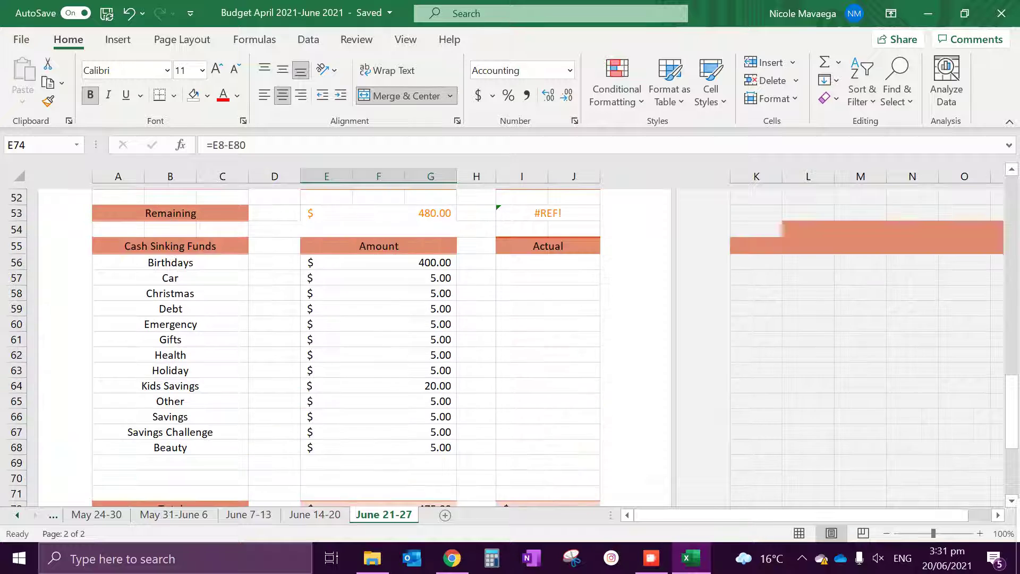
pyautogui.scroll(4, 350, 346)
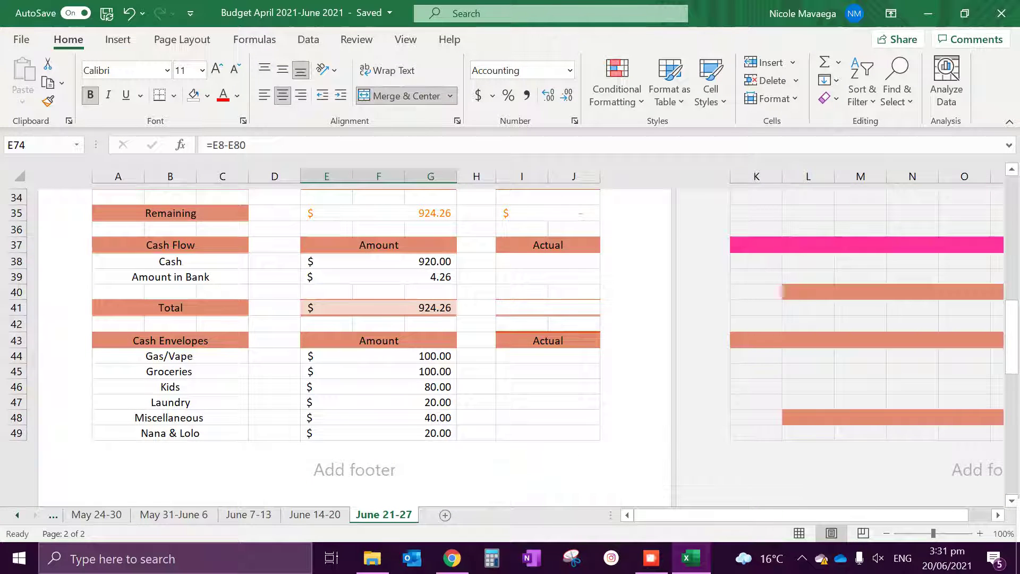
pyautogui.click(244, 145)
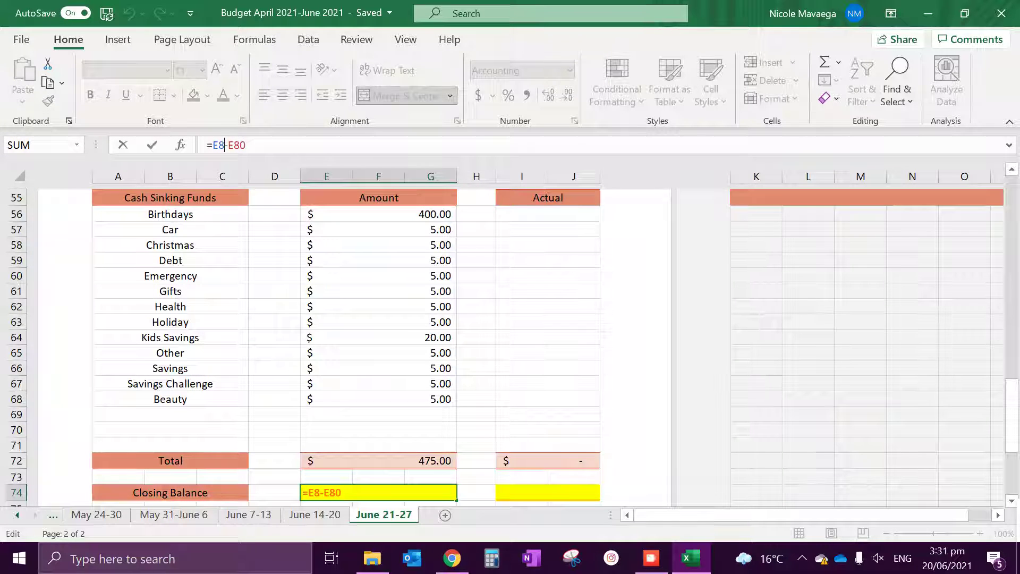
pyautogui.scroll(5, 351, 346)
pyautogui.click(225, 145)
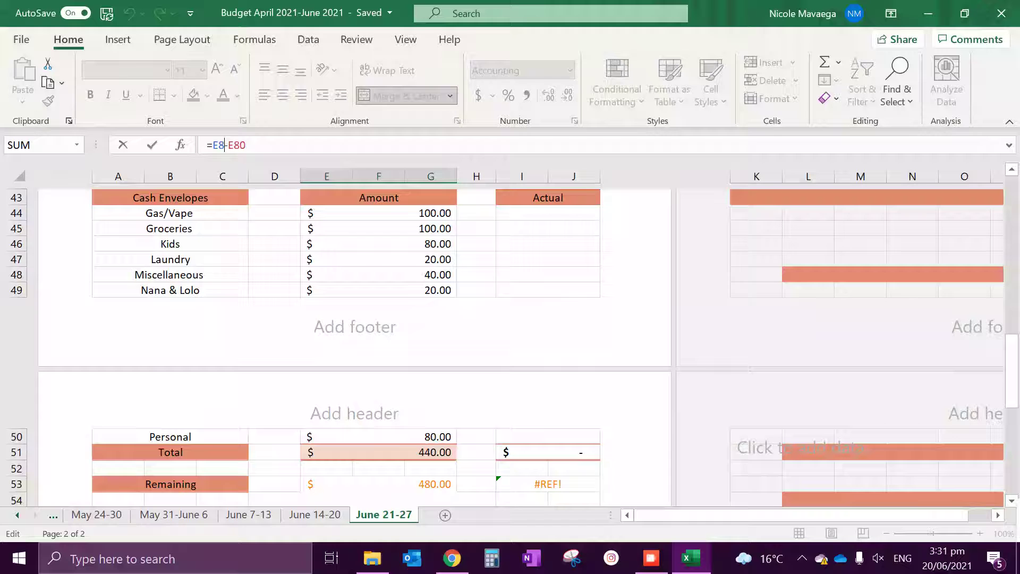
pyautogui.press('BackSpace')
pyautogui.press('BackSpace')
pyautogui.scroll(3, 351, 319)
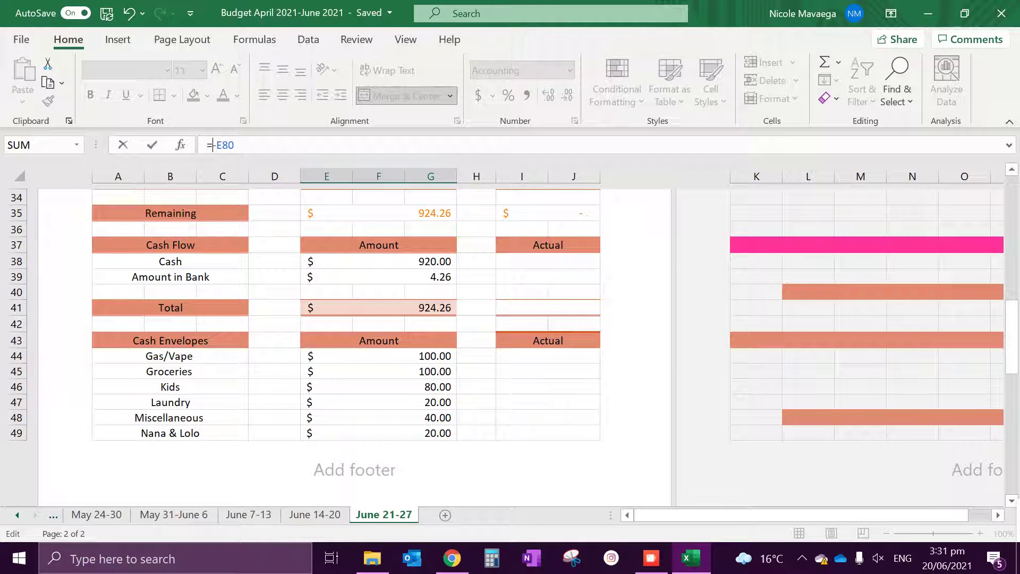
pyautogui.click(378, 261)
pyautogui.scroll(-4, 379, 261)
pyautogui.scroll(-3, 351, 345)
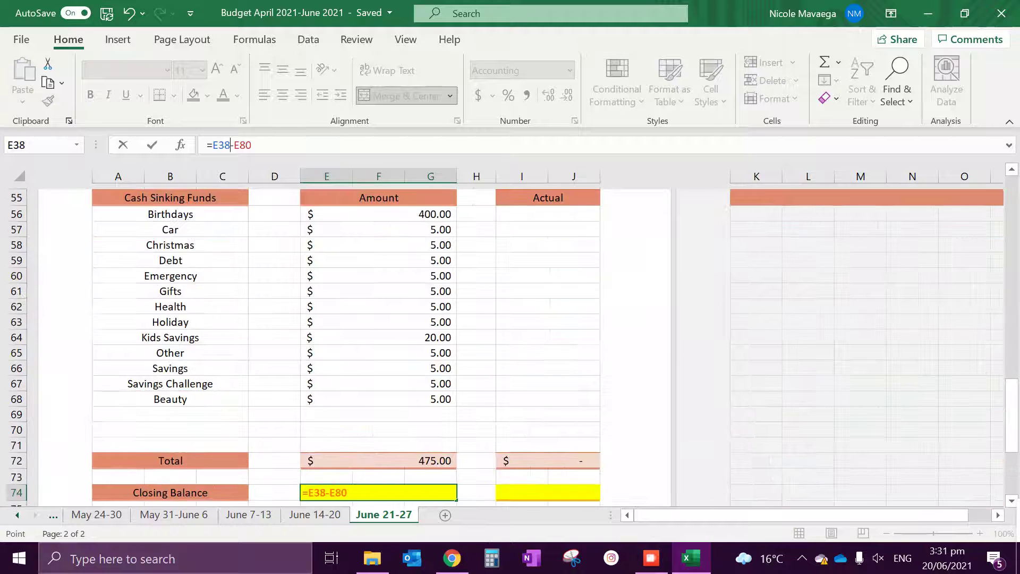
# Step: Replace E80 in the Closing Balance formula in E74 with the Cash Sinking Funds Total, E72
pyautogui.scroll(-3, 351, 346)
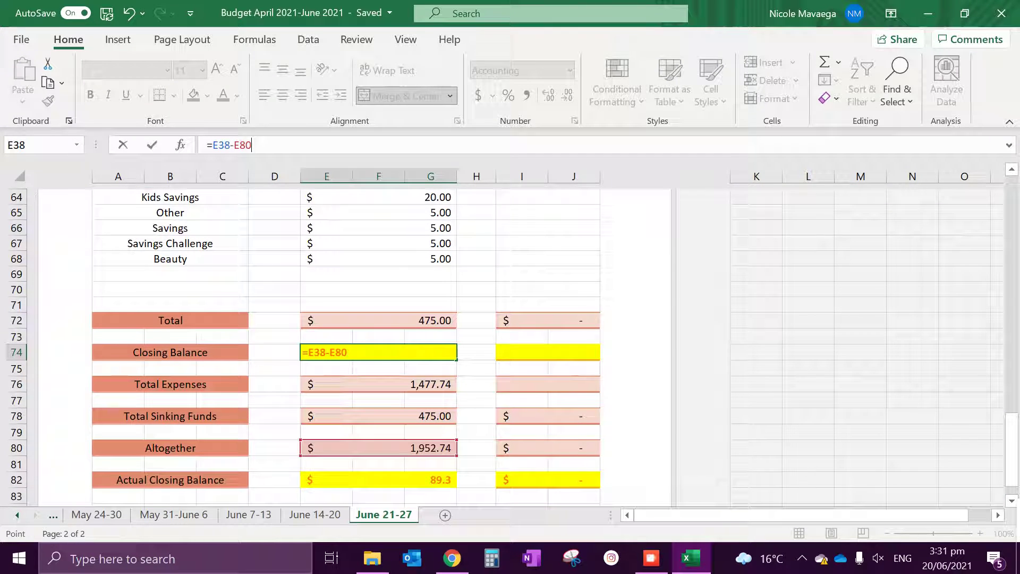
pyautogui.press('BackSpace')
pyautogui.press('BackSpace')
pyautogui.press('BackSpace')
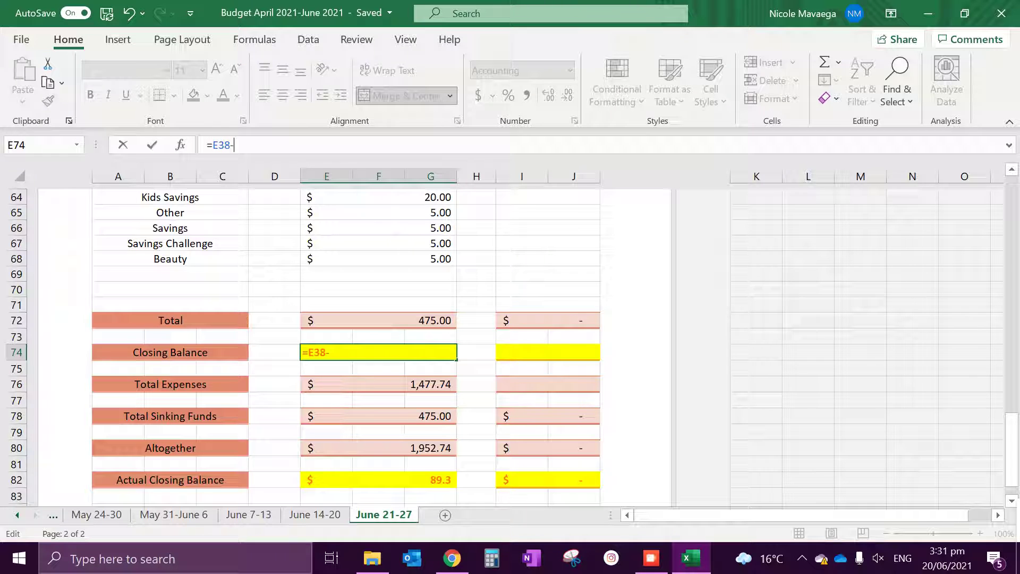
pyautogui.press('Up')
pyautogui.press('Up')
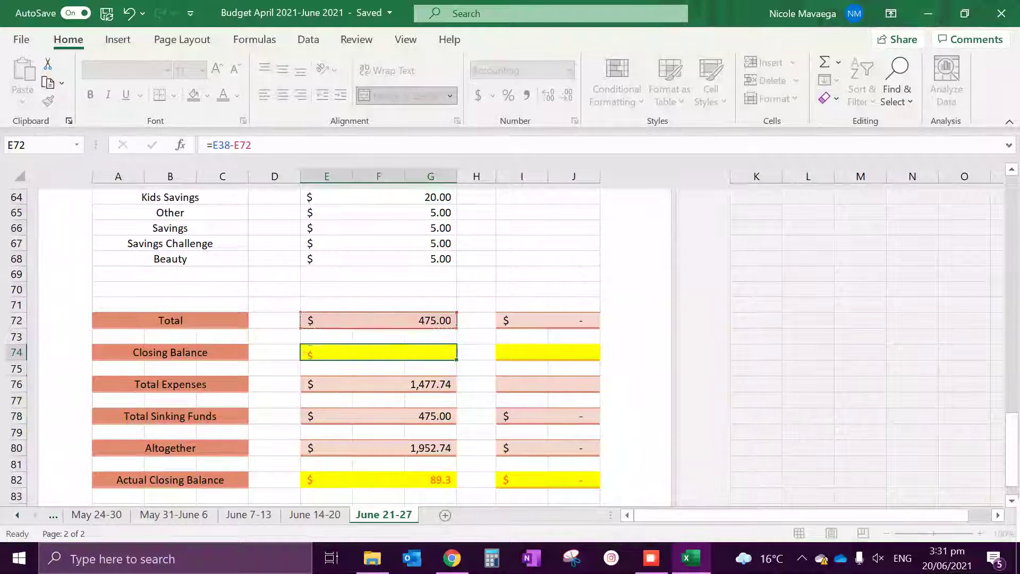
pyautogui.press('Return')
# Step: Replace E38 in the Closing Balance formula in E74 with the Remaining amount after the Cash Envelopes, E53
pyautogui.scroll(6, 346, 345)
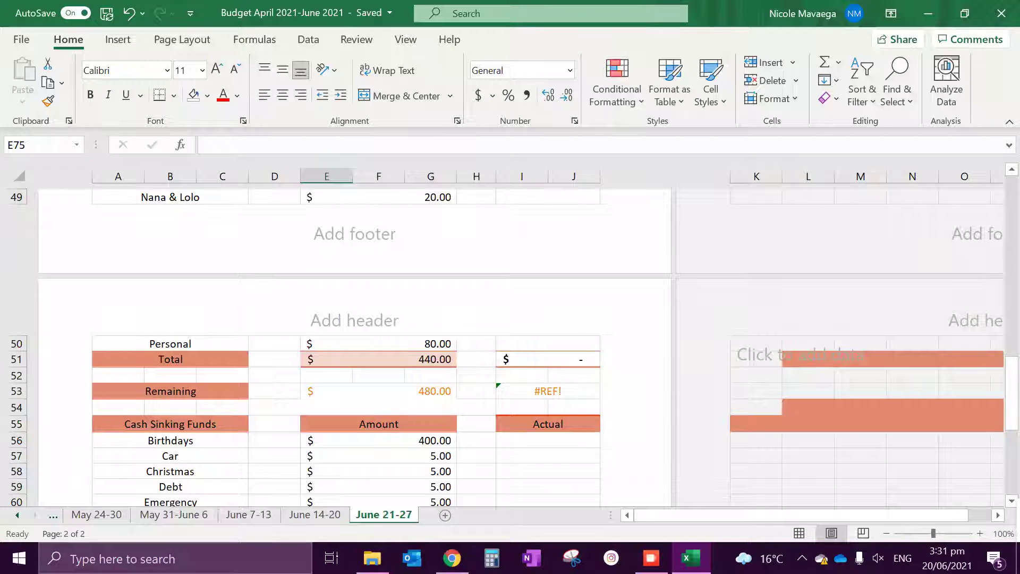
pyautogui.scroll(-2, 345, 345)
pyautogui.scroll(3, 346, 345)
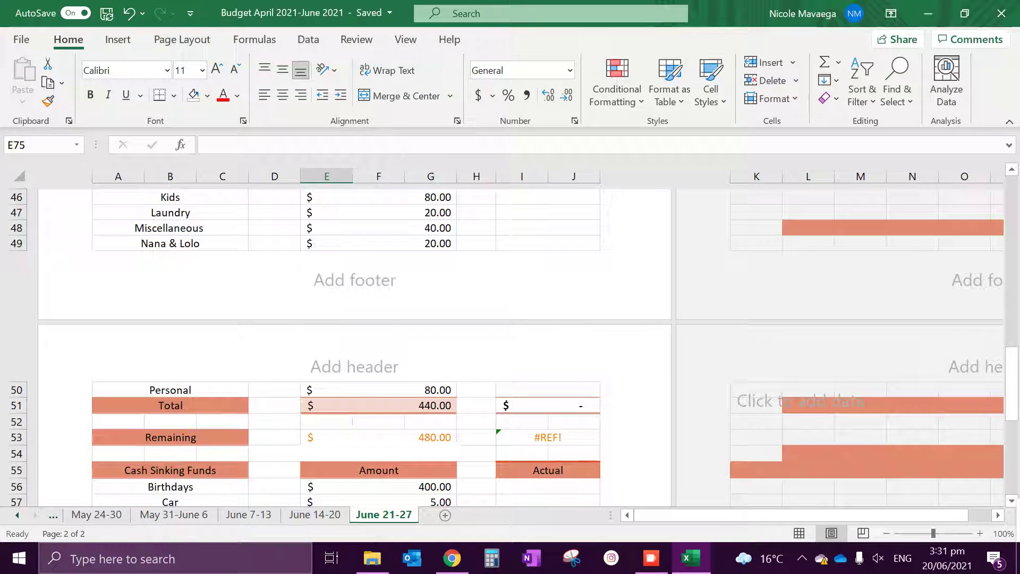
pyautogui.scroll(-4, 345, 345)
pyautogui.scroll(-1, 345, 346)
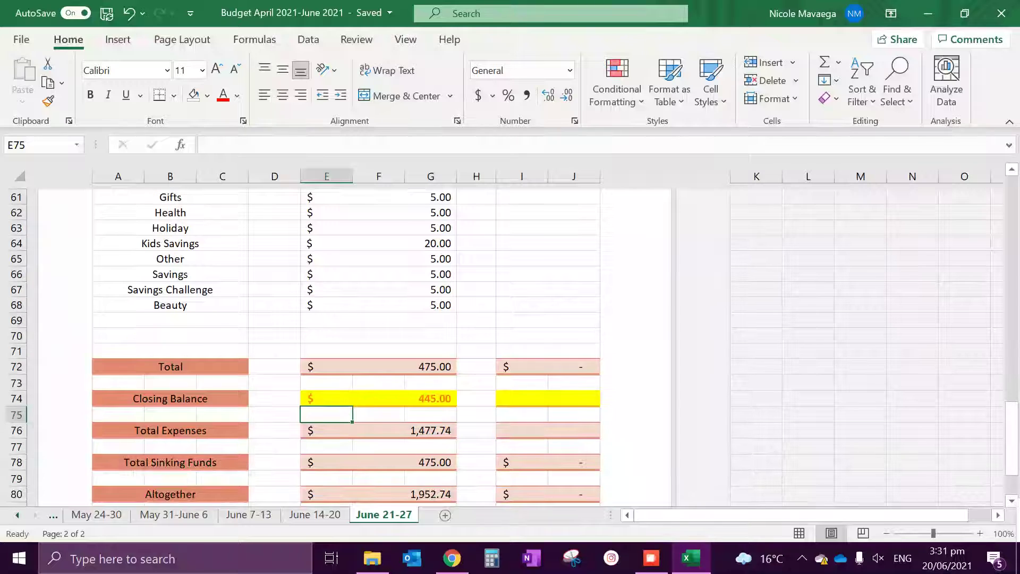
pyautogui.scroll(1, 346, 345)
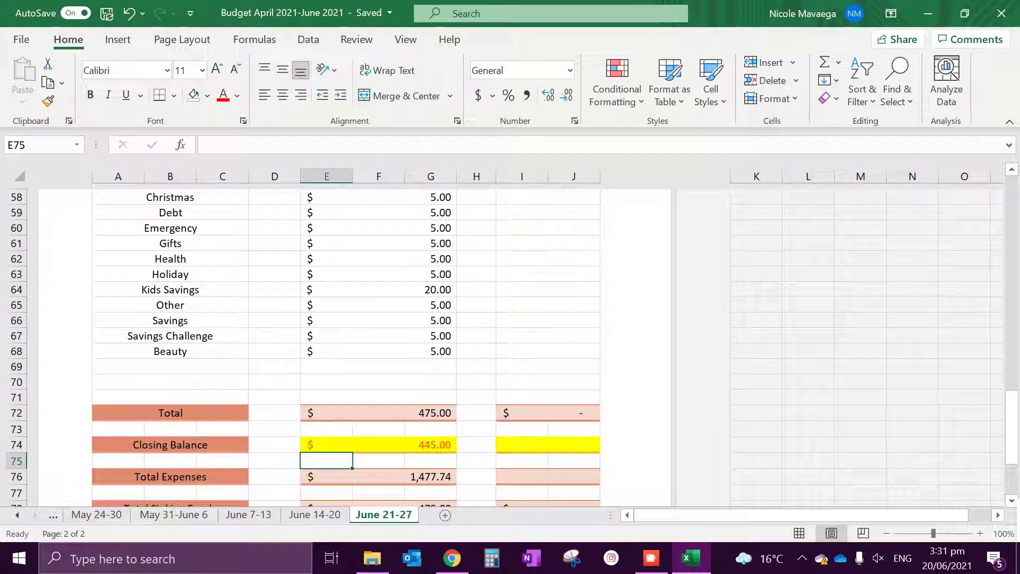
pyautogui.click(372, 445)
pyautogui.click(234, 145)
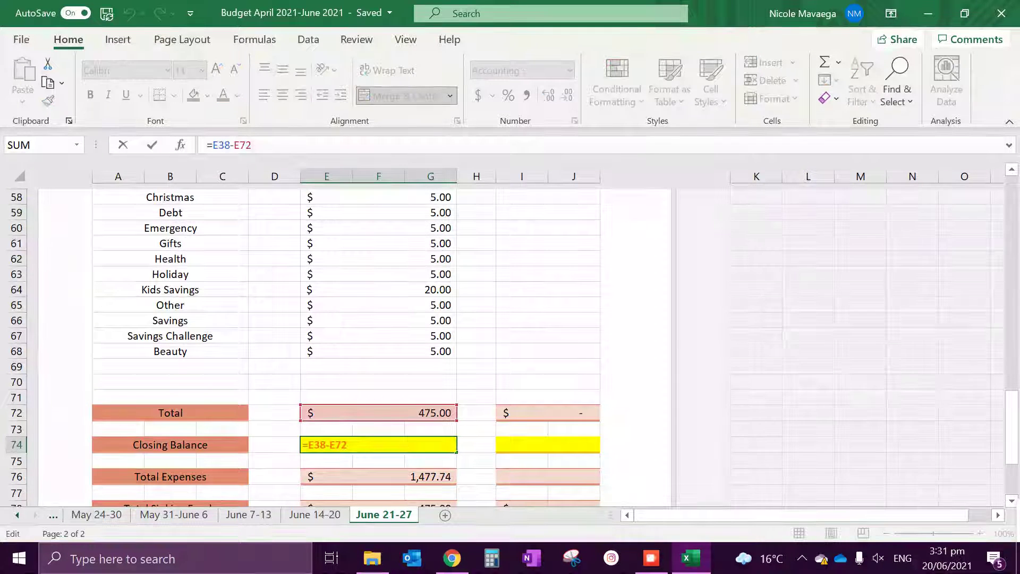
pyautogui.press('Left')
pyautogui.press('BackSpace')
pyautogui.press('BackSpace')
pyautogui.press('BackSpace')
pyautogui.scroll(5, 351, 340)
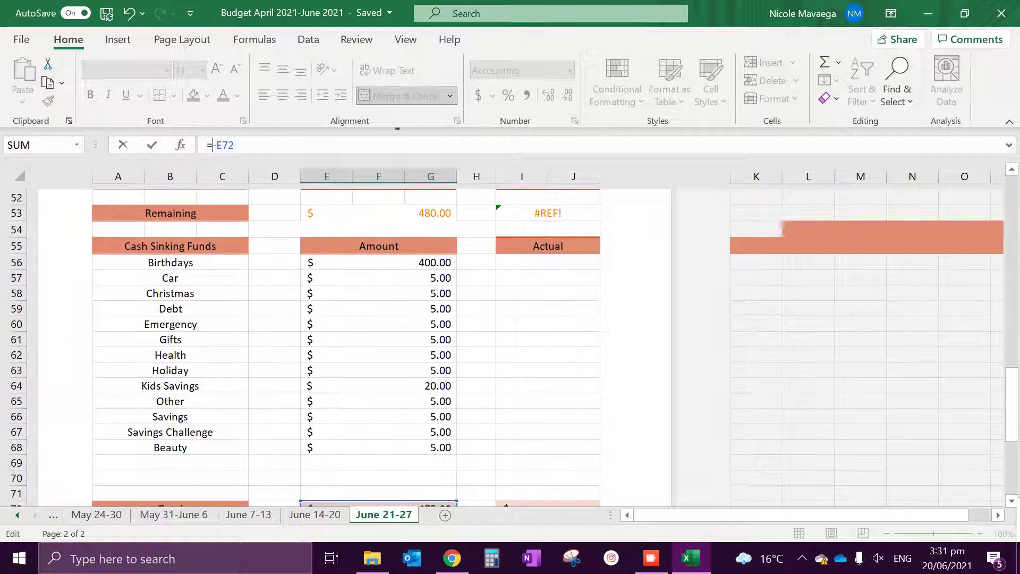
pyautogui.click(378, 437)
pyautogui.press('Return')
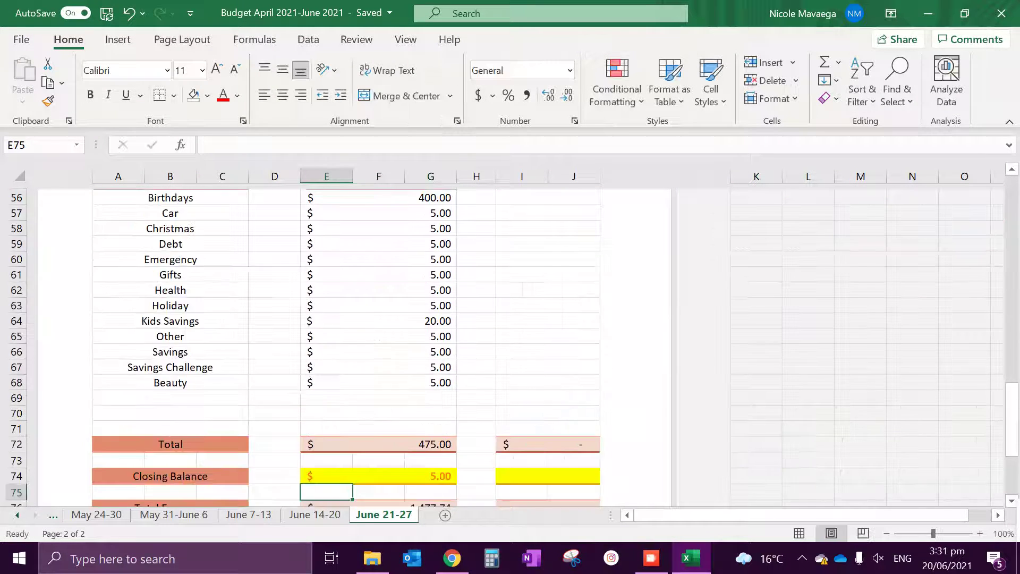
# Step: Examine the Actual Closing Balance formula in E82 and the Altogether formula in E80 against the section totals above
pyautogui.scroll(-2, 378, 438)
pyautogui.click(379, 305)
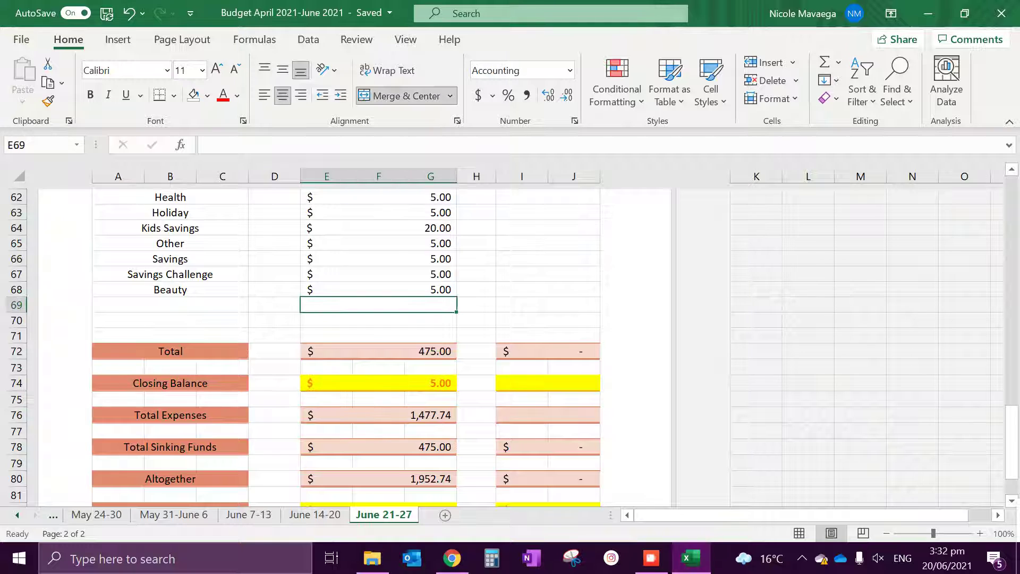
pyautogui.scroll(4, 350, 340)
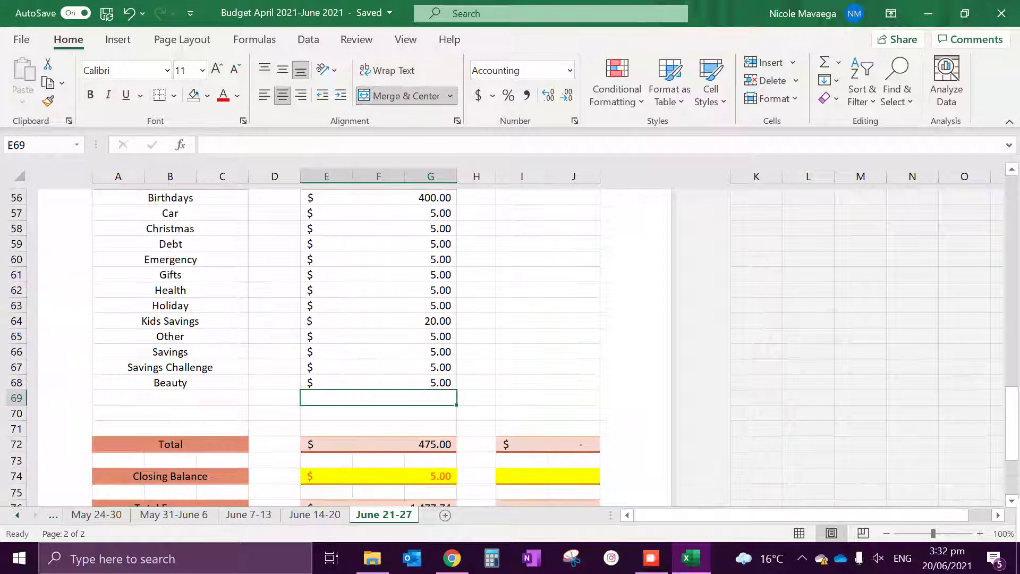
pyautogui.scroll(-6, 351, 340)
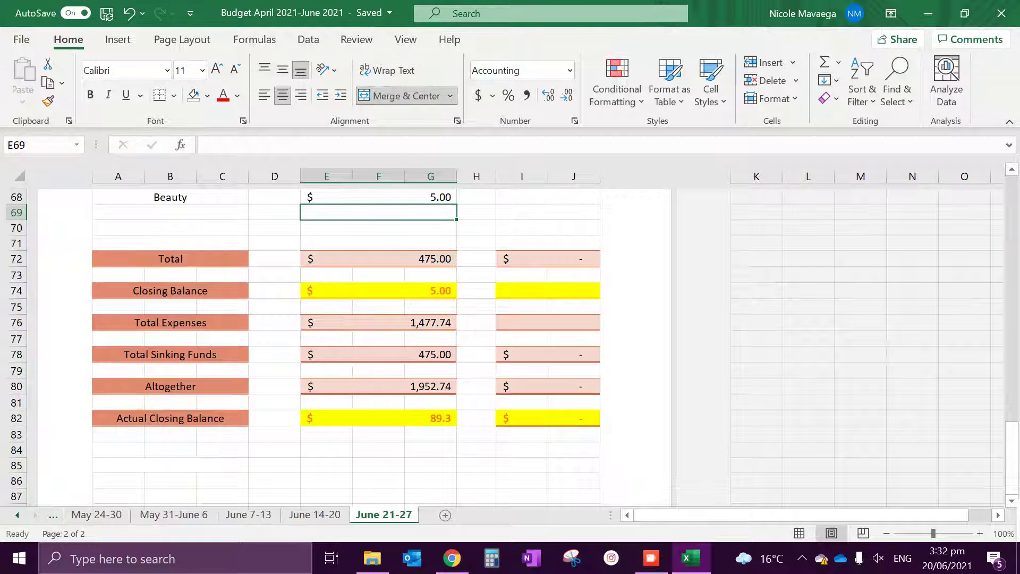
pyautogui.click(378, 418)
pyautogui.click(303, 145)
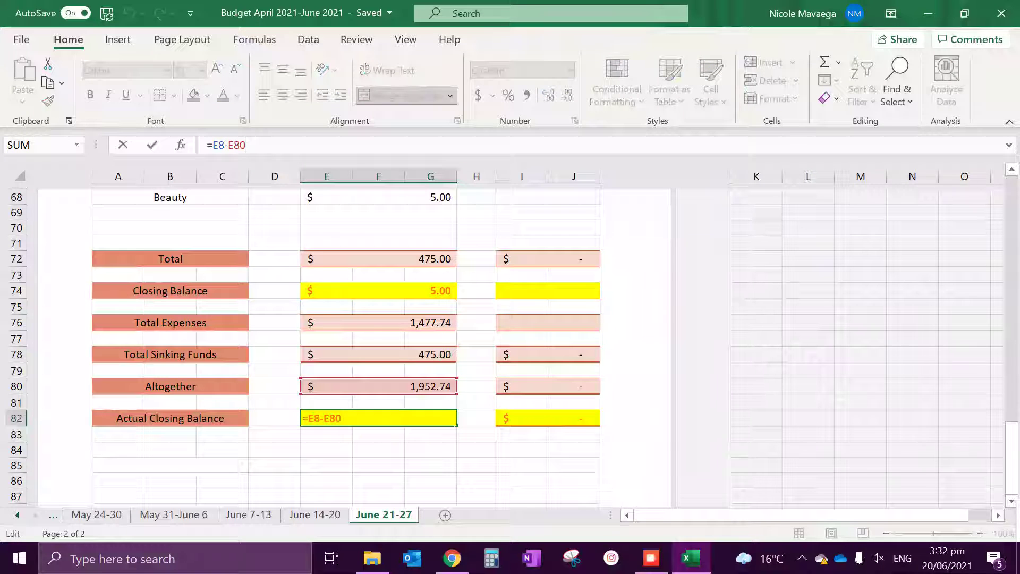
pyautogui.press('Return')
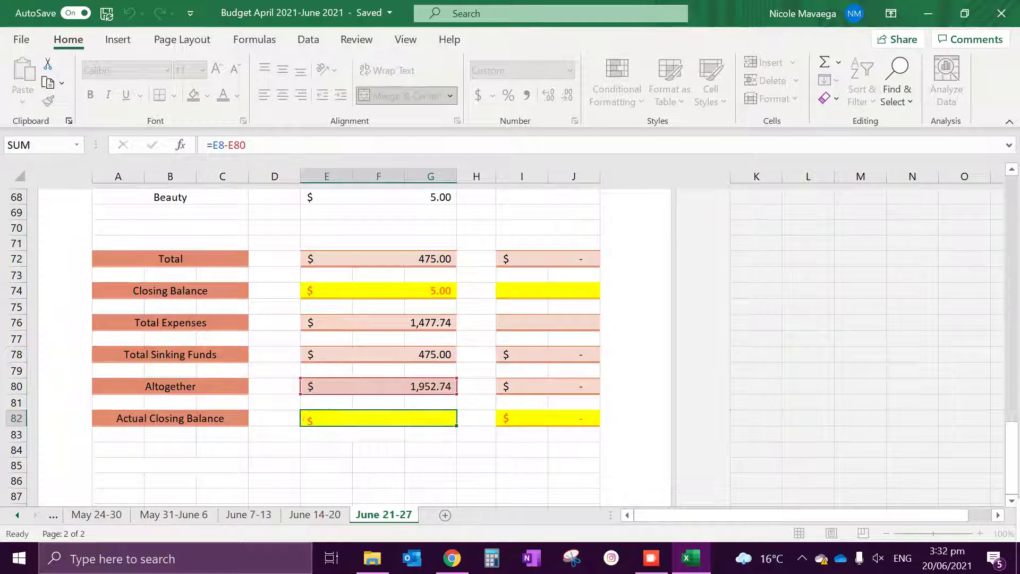
pyautogui.scroll(9, 345, 345)
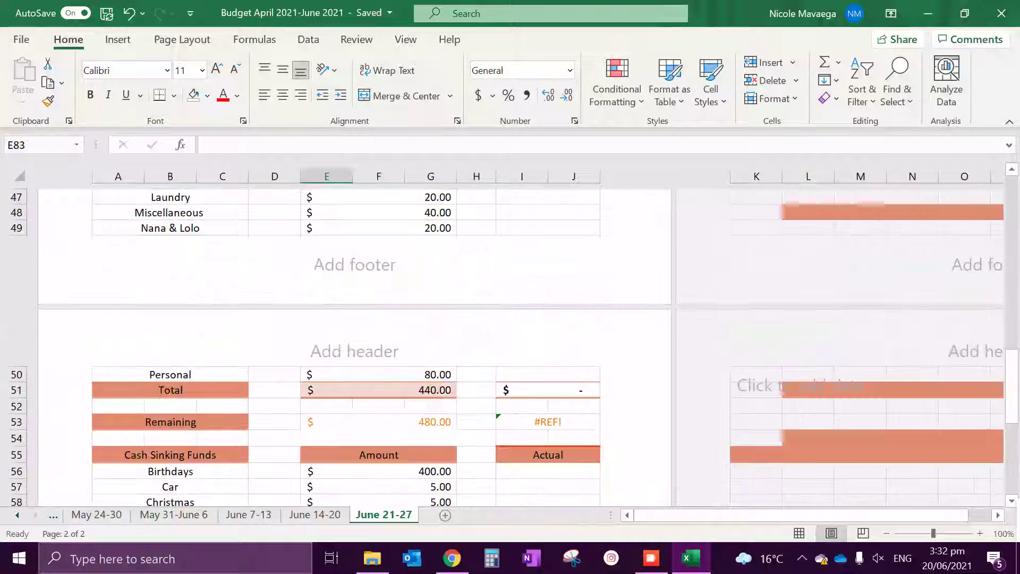
pyautogui.scroll(7, 345, 346)
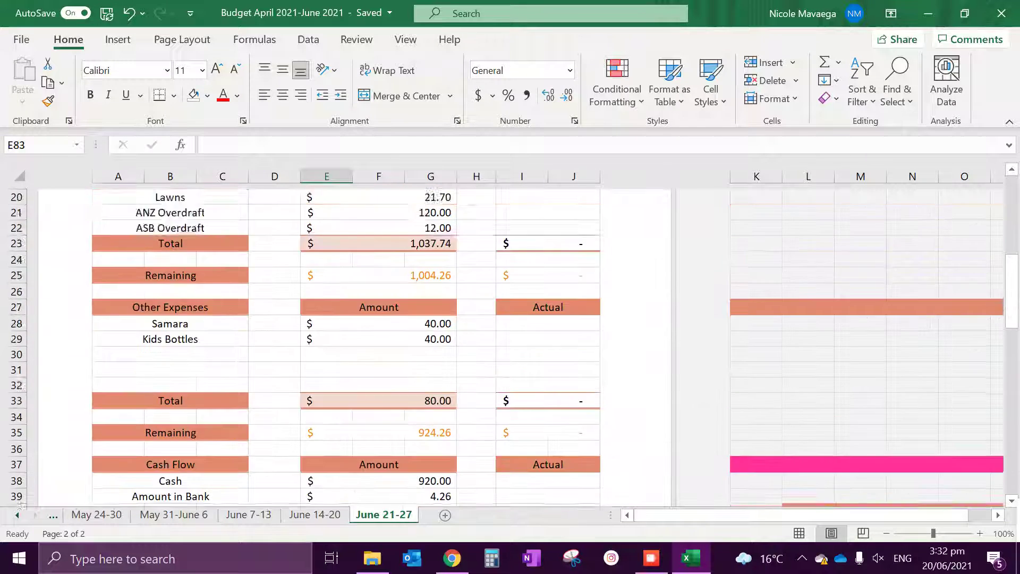
pyautogui.scroll(-16, 345, 345)
pyautogui.click(378, 386)
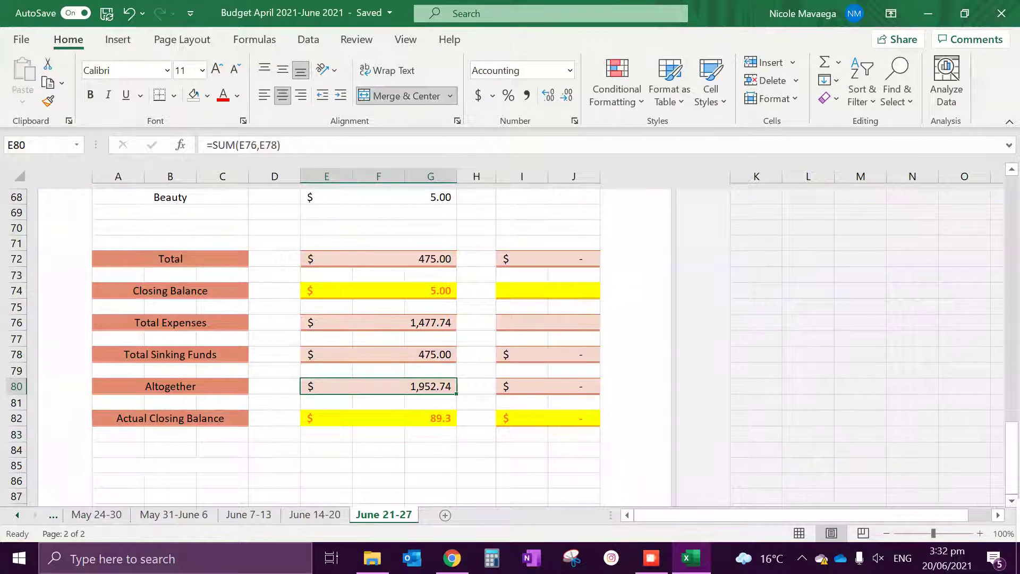
pyautogui.press('F2')
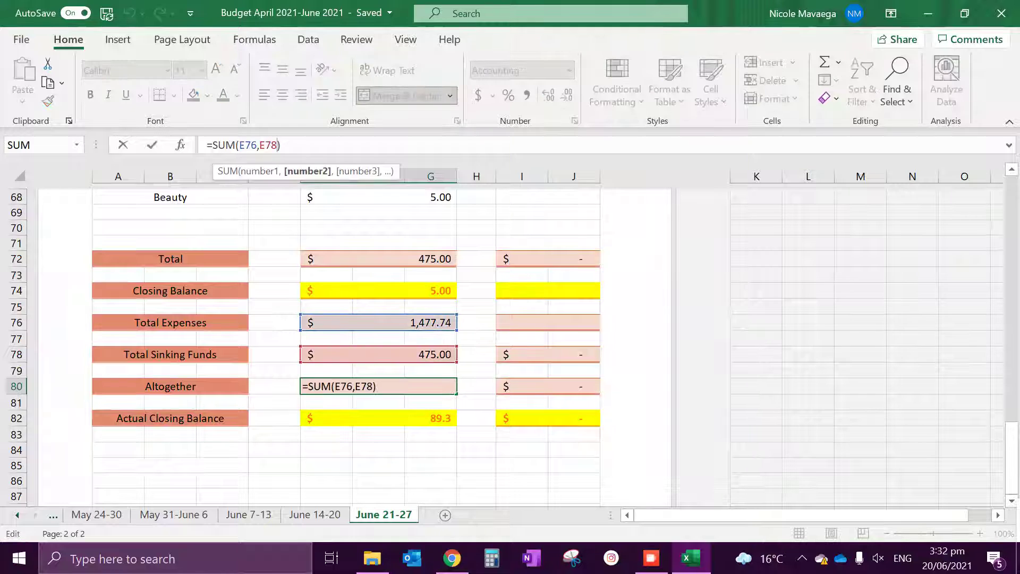
pyautogui.press('Return')
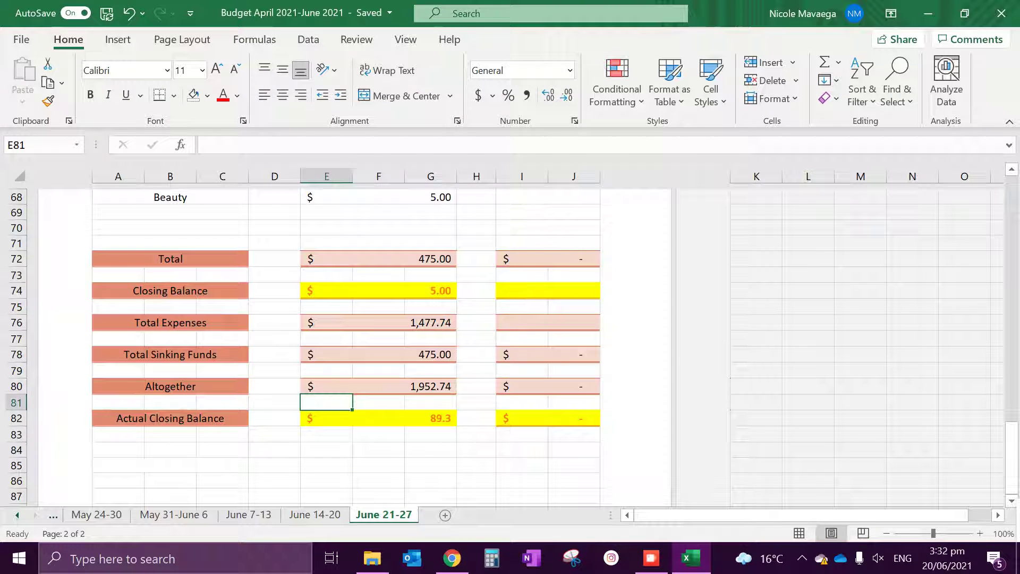
# Step: Correct the Total Expenses formula in E76 by adding the Other Expenses Total, E33, in place of the missing argument, giving =SUM(E23,E33,E51)
pyautogui.click(379, 323)
pyautogui.press('F2')
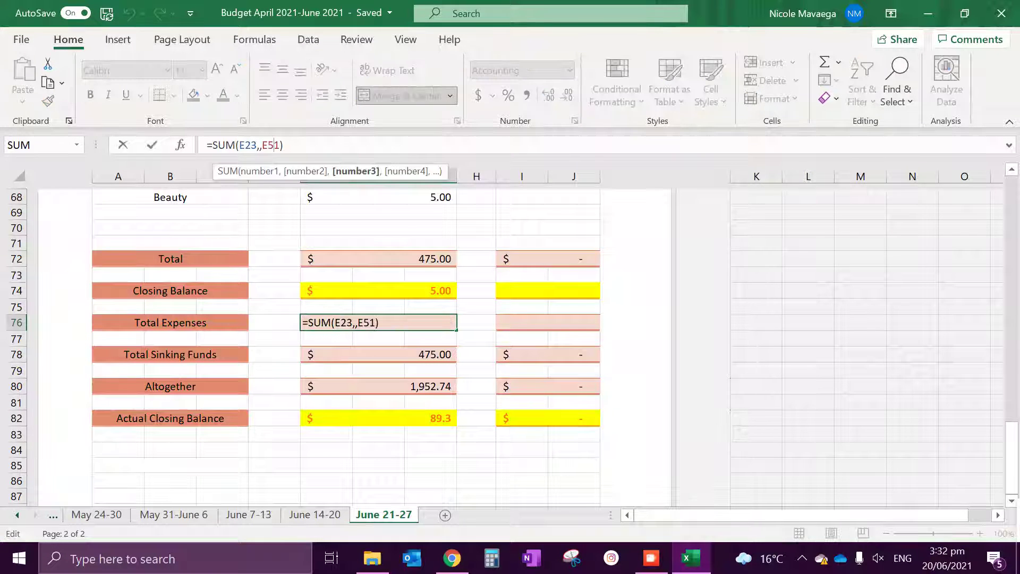
pyautogui.press('BackSpace')
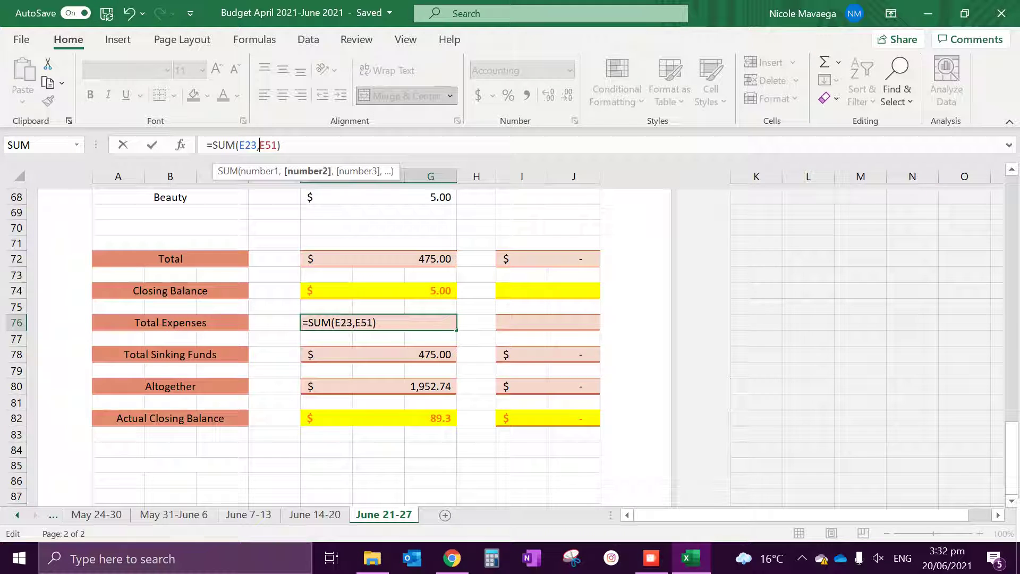
pyautogui.scroll(10, 345, 345)
pyautogui.scroll(10, 345, 346)
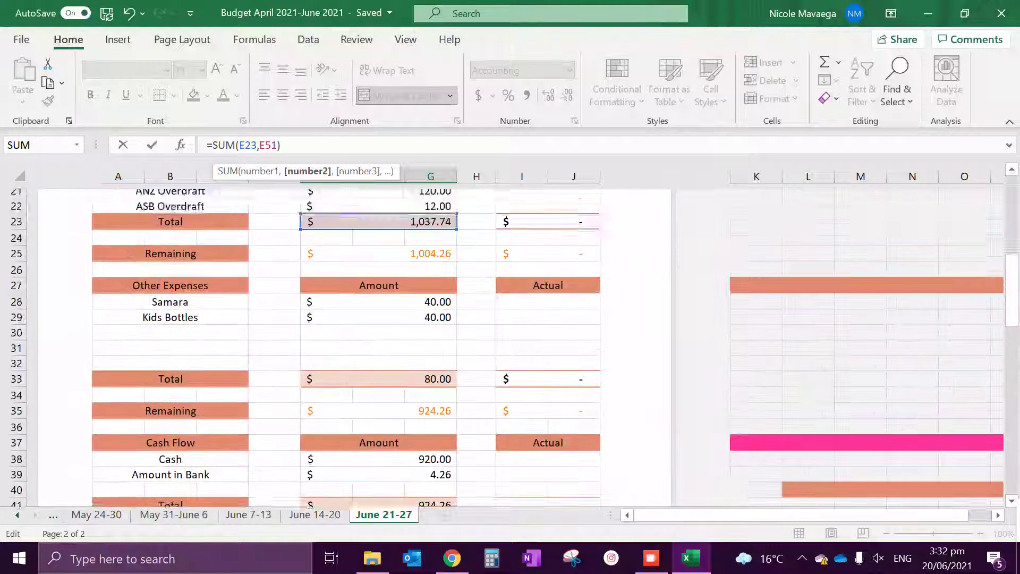
pyautogui.scroll(-5, 345, 345)
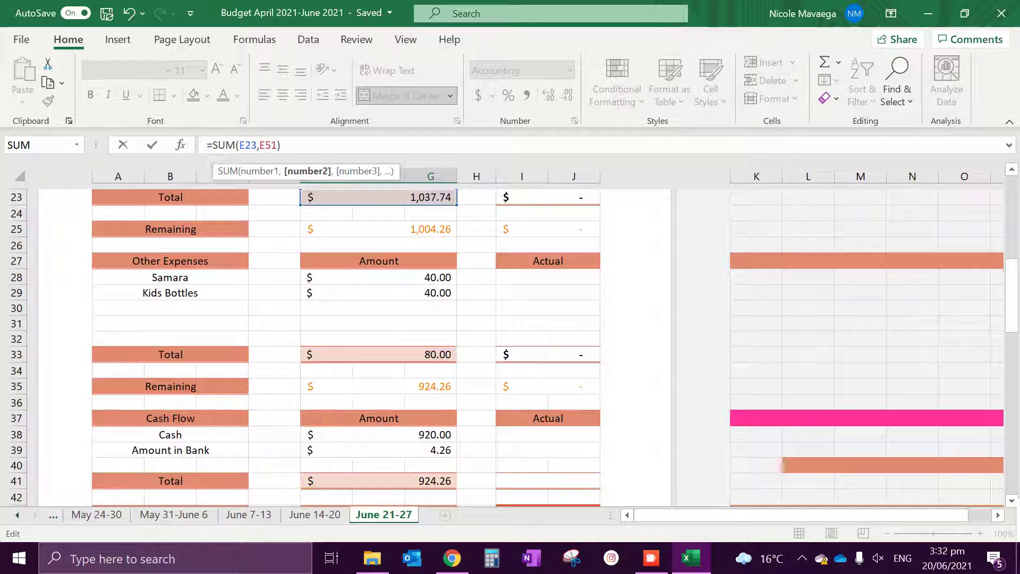
pyautogui.click(378, 355)
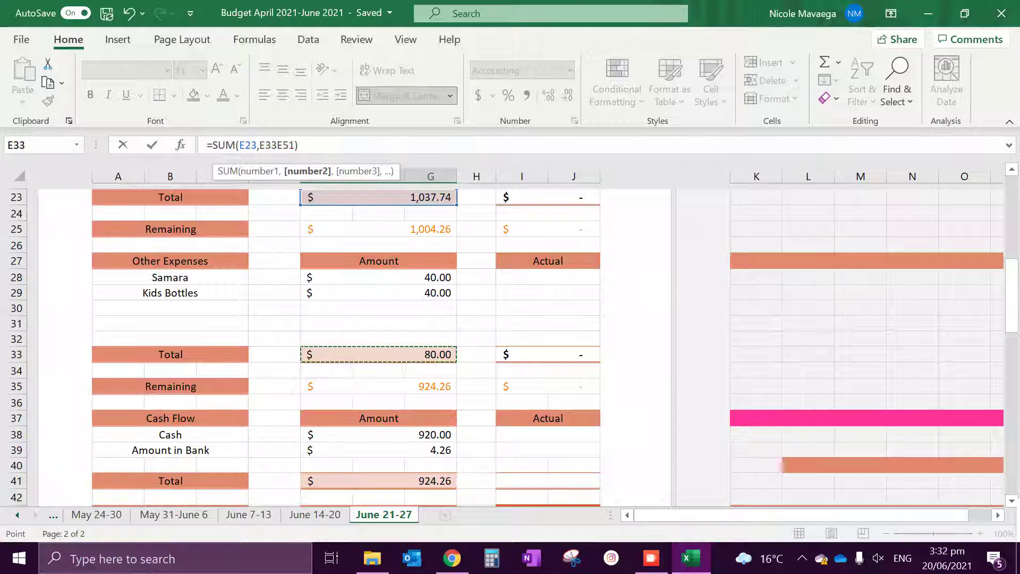
pyautogui.write(',')
pyautogui.scroll(-3, 346, 345)
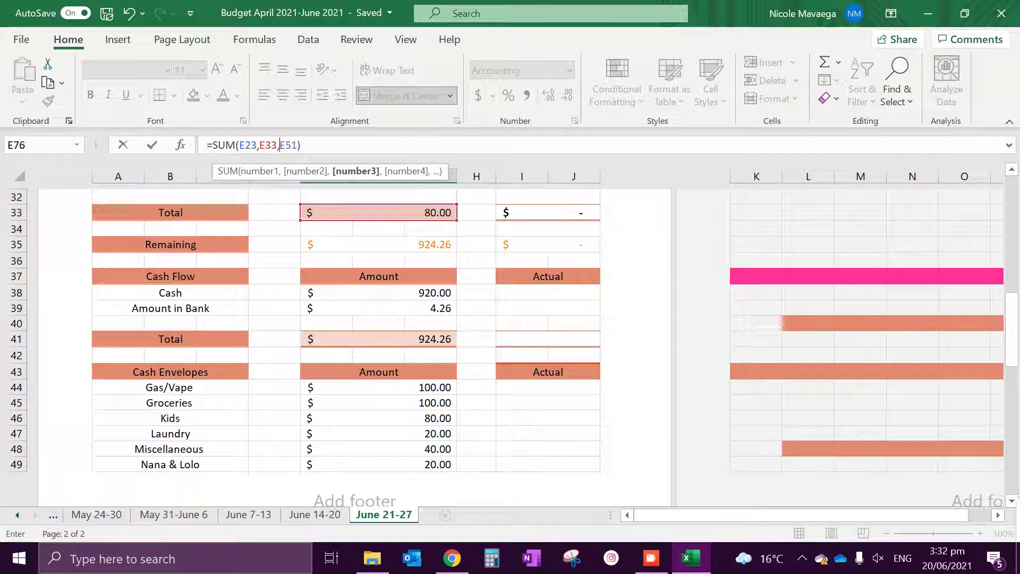
pyautogui.press('Return')
pyautogui.scroll(-5, 346, 345)
pyautogui.scroll(2, 346, 345)
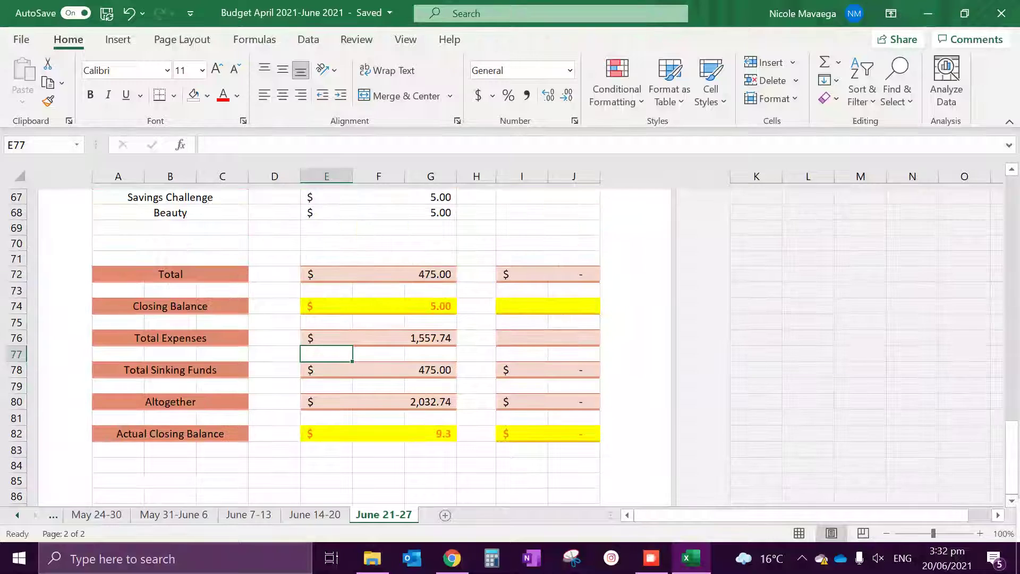
# Step: Set the Birthdays amount in the Cash Sinking Funds section, cell E56, to 350
pyautogui.click(393, 338)
pyautogui.click(431, 418)
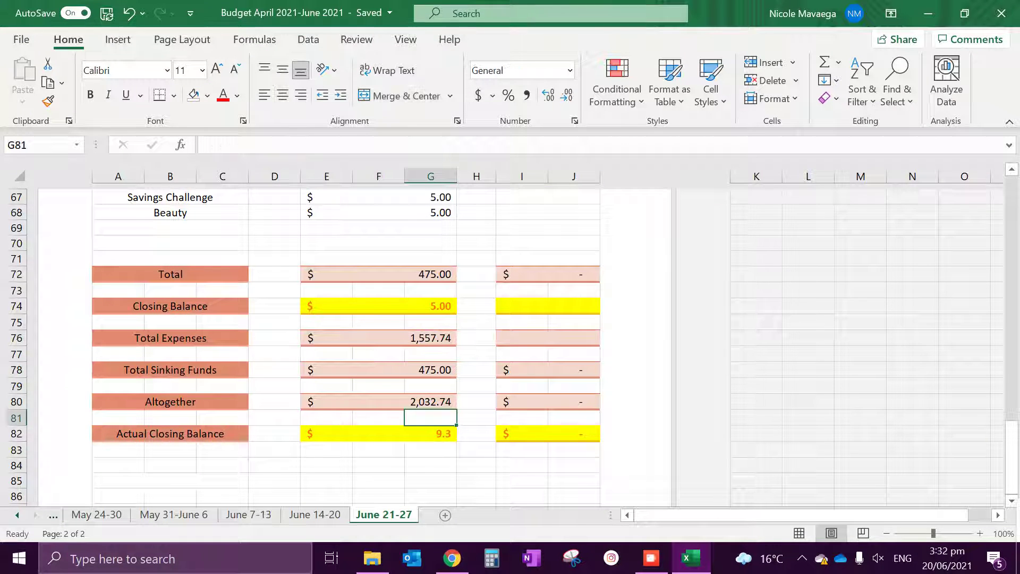
pyautogui.click(420, 402)
pyautogui.scroll(8, 420, 403)
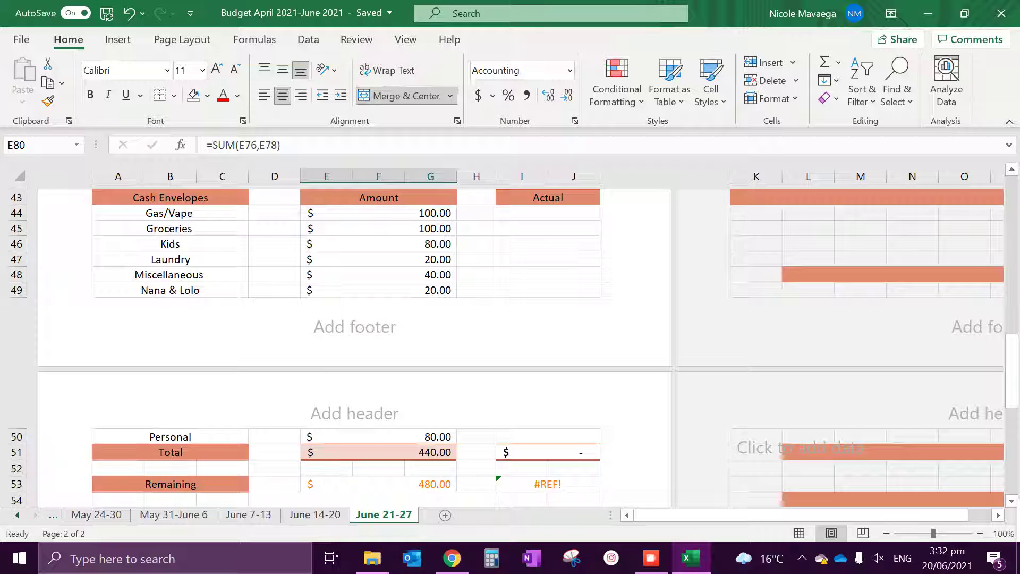
pyautogui.scroll(-3, 345, 346)
pyautogui.click(379, 262)
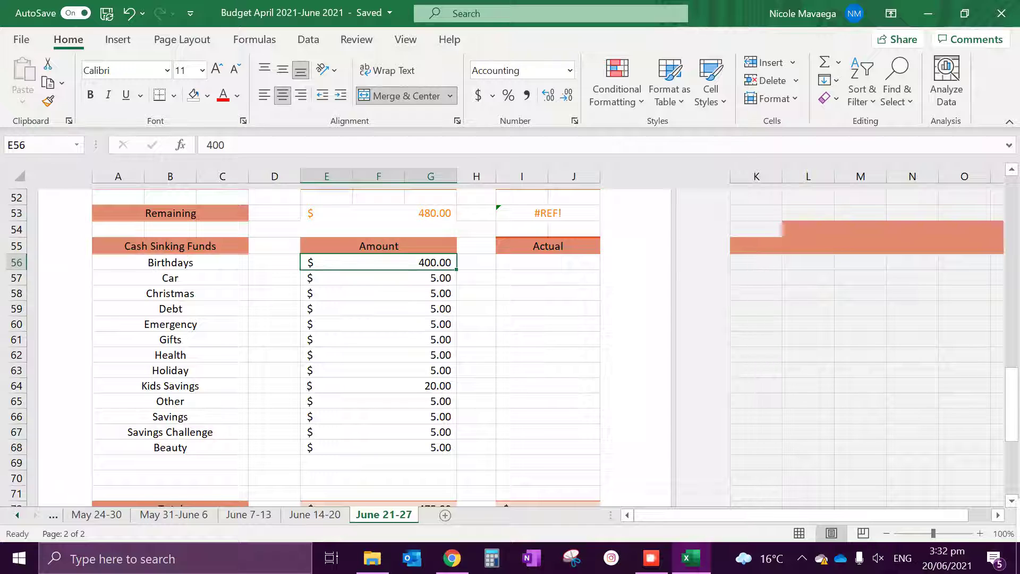
pyautogui.press('Delete')
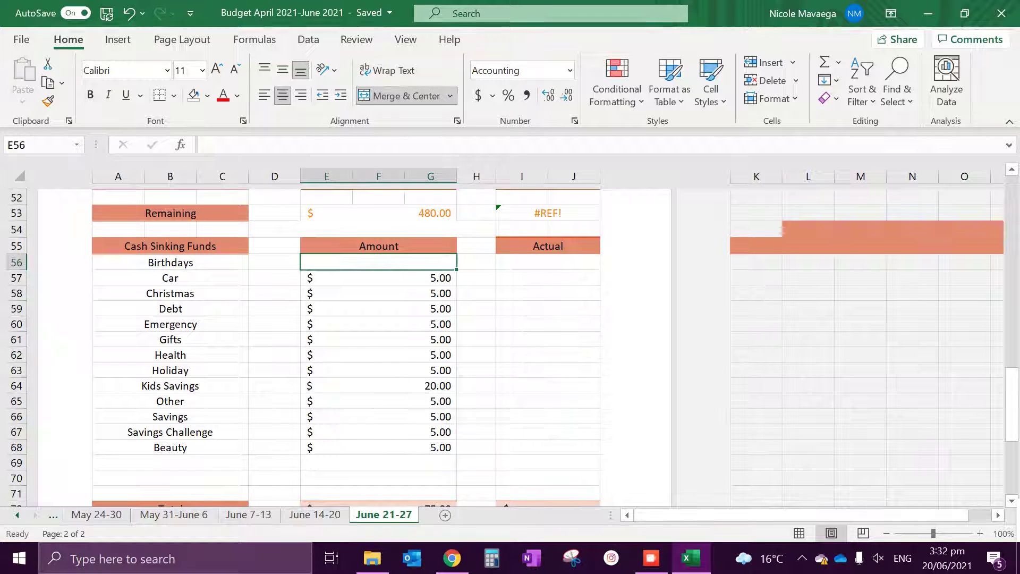
pyautogui.write('350')
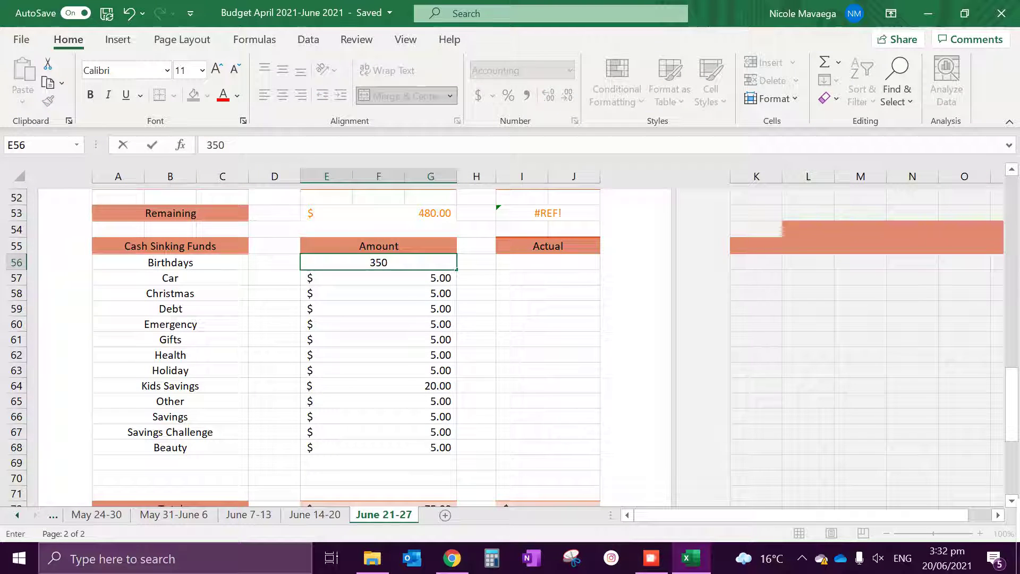
pyautogui.press('Return')
# Step: Copy the blank rows 69 to 71 and insert them above the Cash Sinking Funds Total in row 72
pyautogui.scroll(-4, 346, 345)
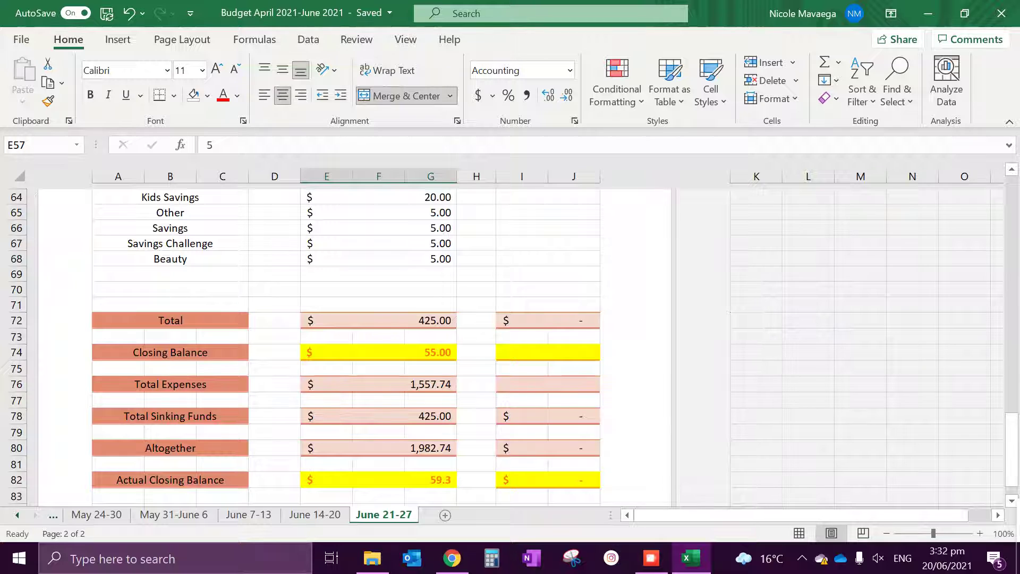
pyautogui.moveTo(16, 274); pyautogui.dragTo(16, 305)
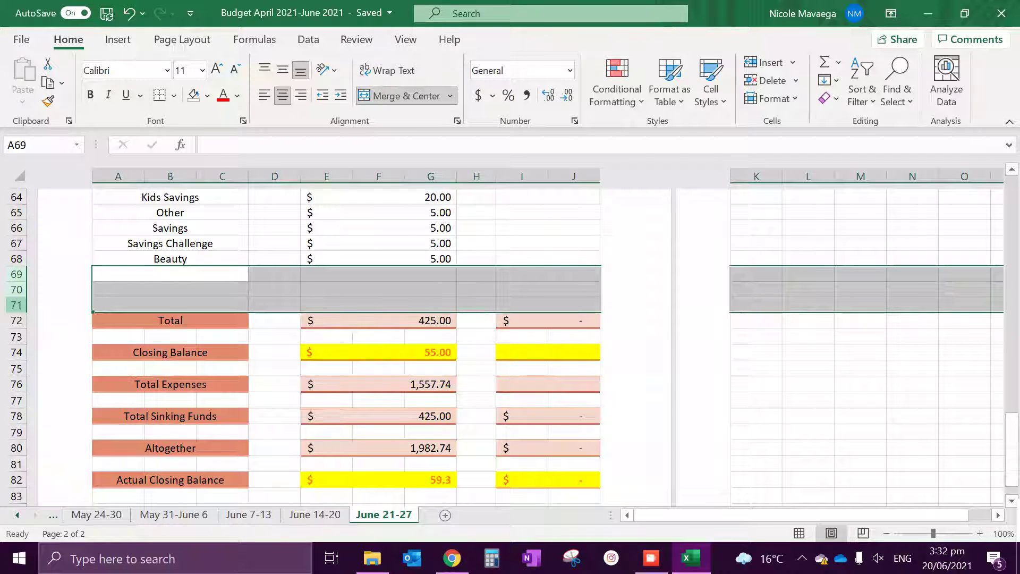
pyautogui.hotkey('ctrl', 'c')
pyautogui.rightClick(16, 321)
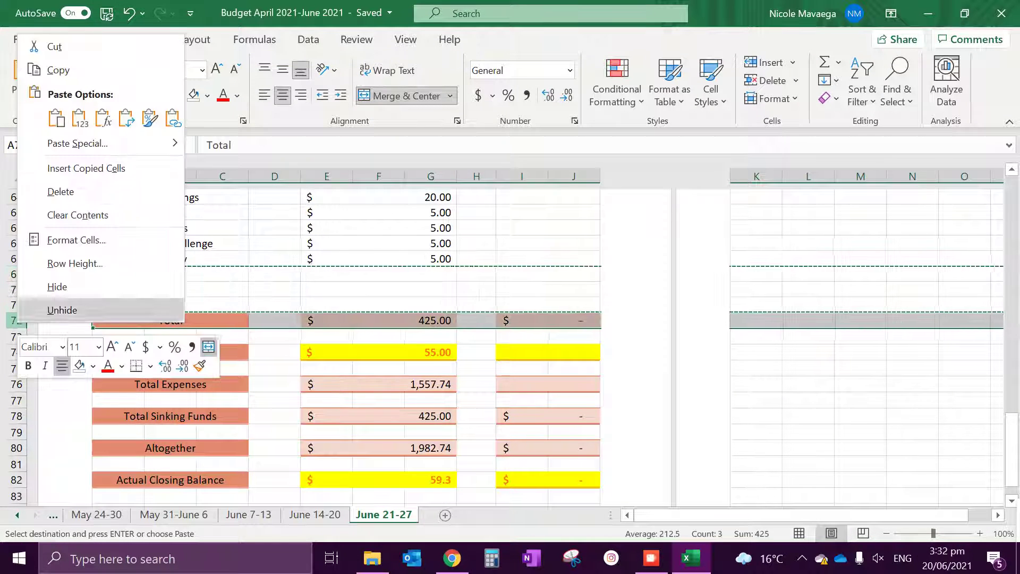
pyautogui.click(86, 168)
# Step: Add the cash sinking fund labels "Nana & Mum" in A69 and "Wedding" in A70
pyautogui.click(170, 274)
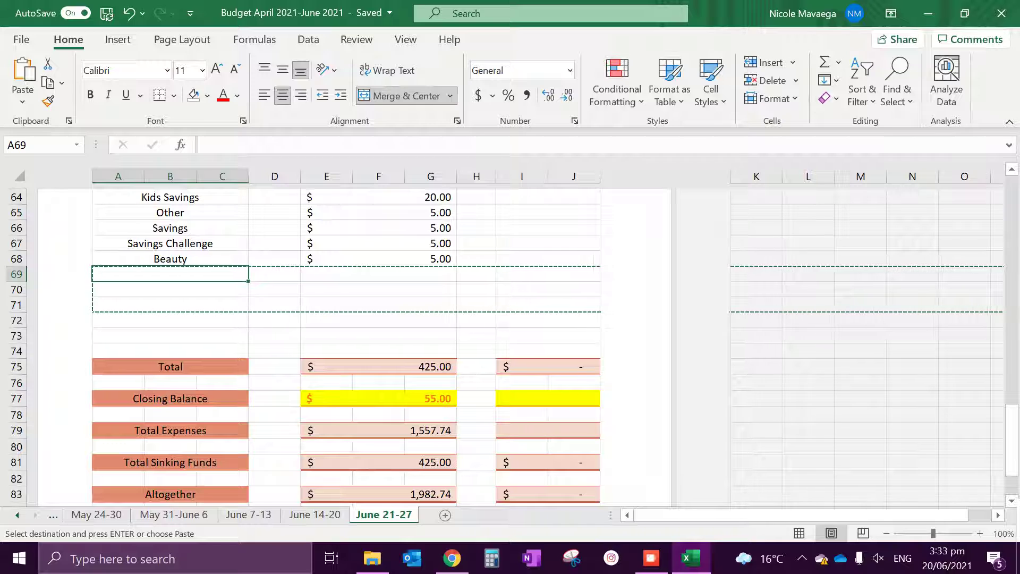
pyautogui.write('Nana & Mum')
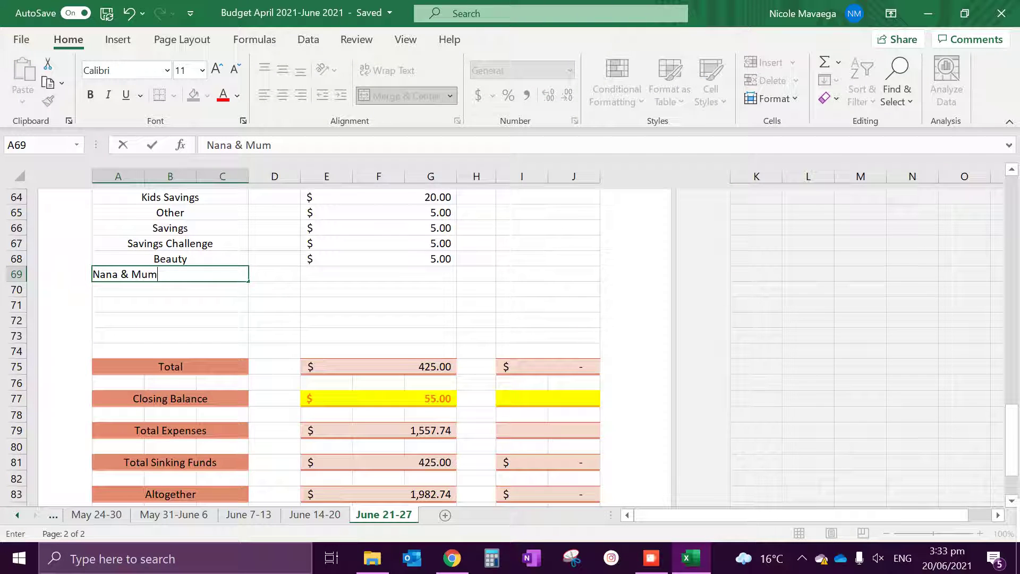
pyautogui.press('Return')
pyautogui.write('Wedding')
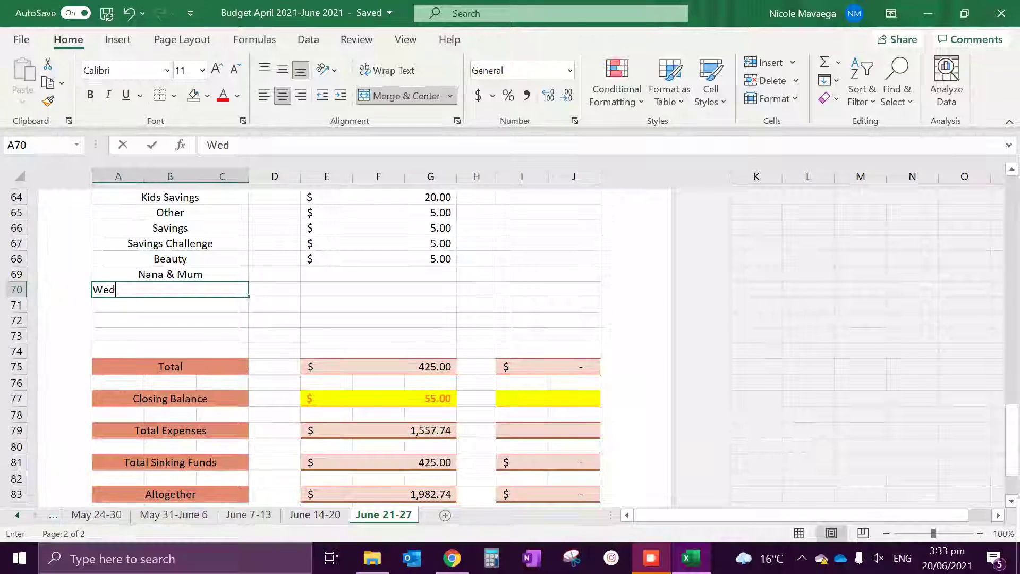
pyautogui.press('Return')
# Step: Add sinking fund labels for one family member's 5th Birthday in A71 and another's 16th in A72, each starting with the person's name
pyautogui.write("SJ's")
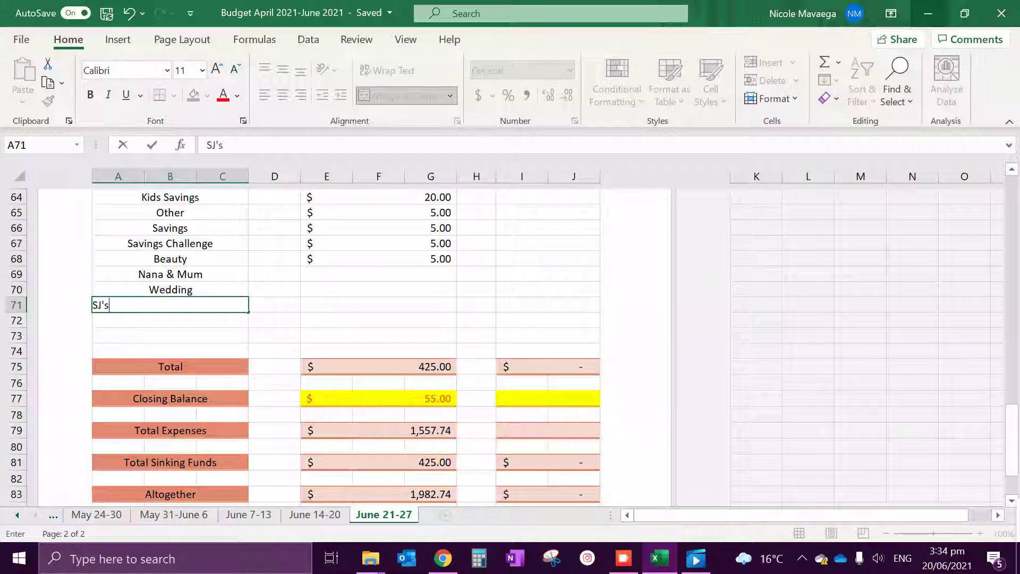
pyautogui.write('B')
pyautogui.write('5th Birthday')
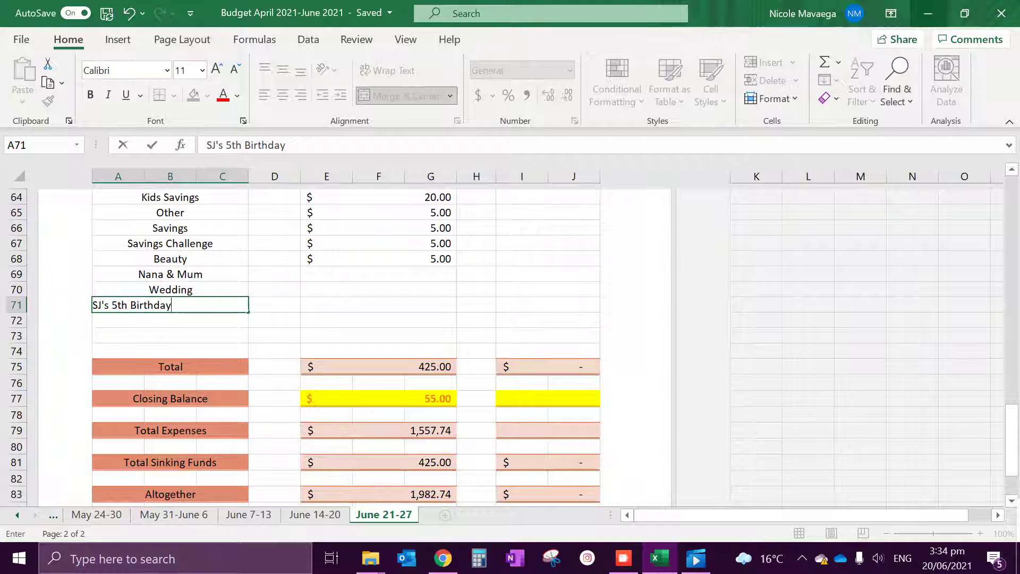
pyautogui.press('Return')
pyautogui.write('Sa')
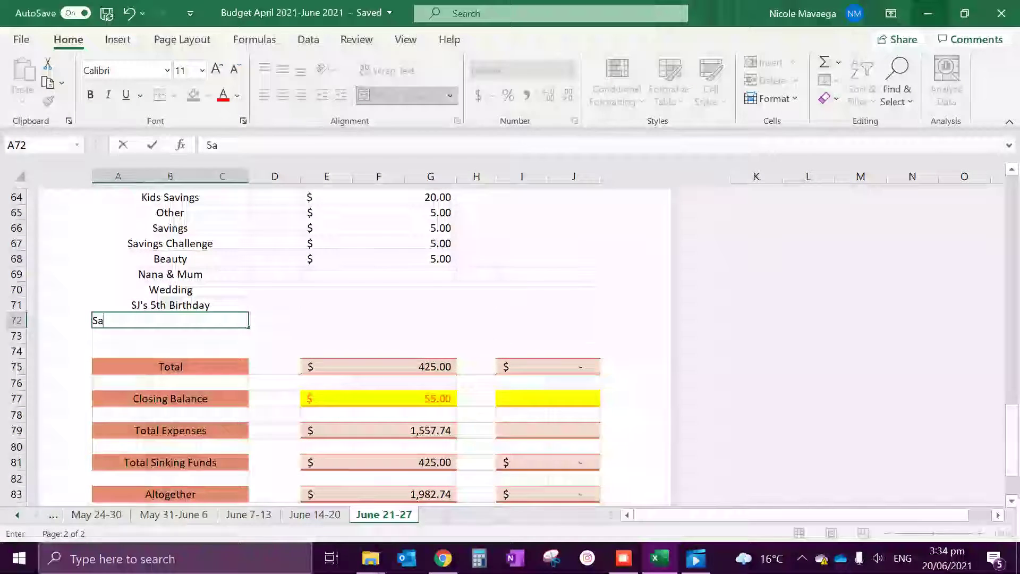
pyautogui.write("ndra's 16th")
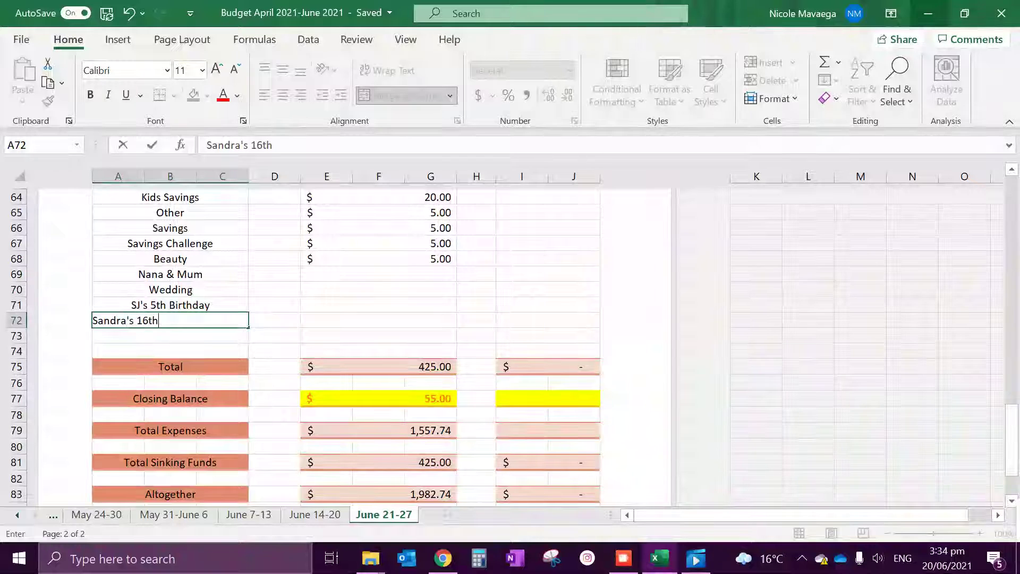
pyautogui.press('Return')
# Step: Add the cash sinking fund labels "Life & Future" in A73 and "Graduation" in A74
pyautogui.write('Life & futu')
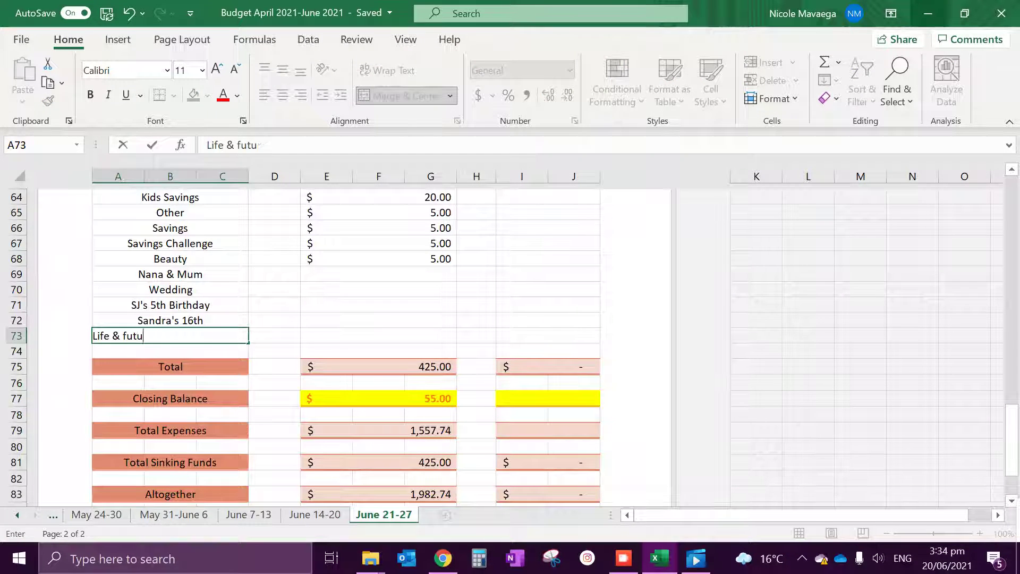
pyautogui.press('BackSpace')
pyautogui.press('BackSpace')
pyautogui.press('BackSpace')
pyautogui.write('Future')
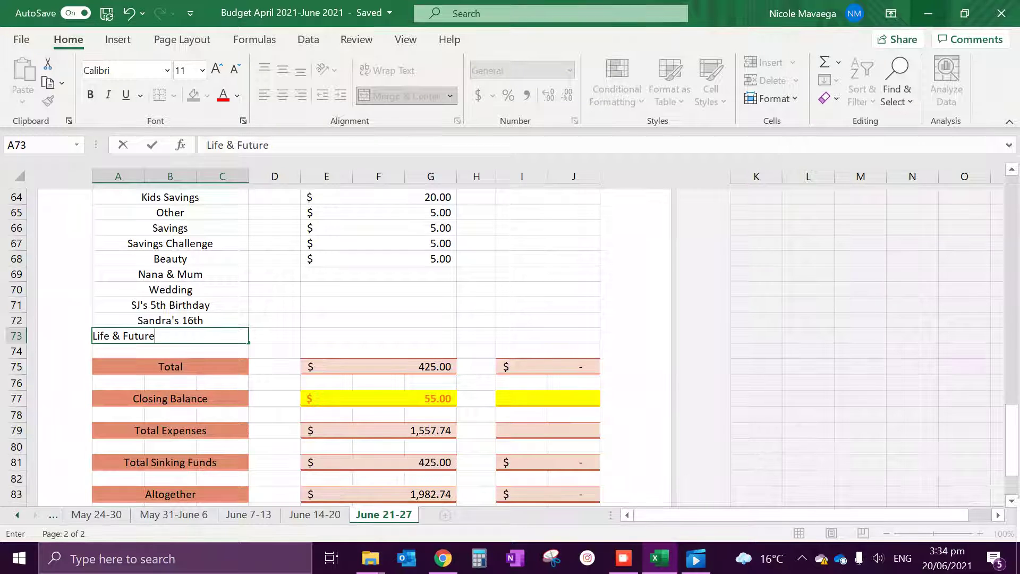
pyautogui.press('Return')
pyautogui.write('Gra')
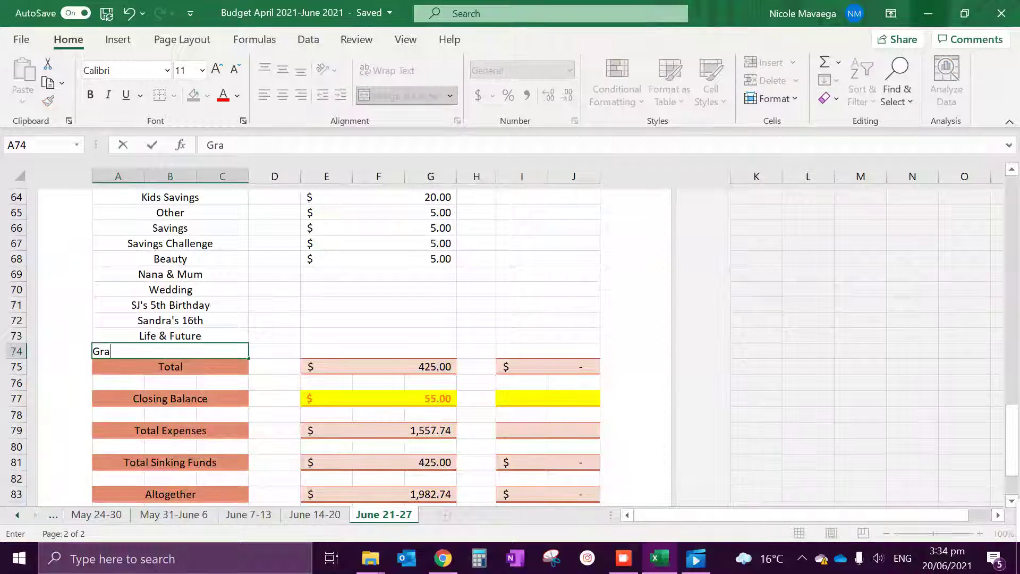
pyautogui.write('duatoio')
pyautogui.press('BackSpace')
pyautogui.press('BackSpace')
pyautogui.press('BackSpace')
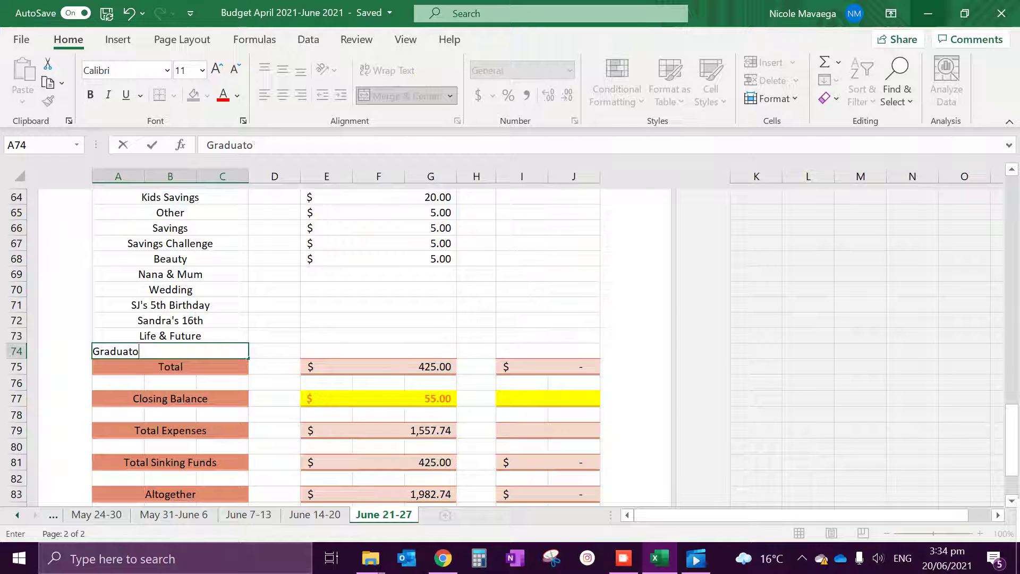
pyautogui.write('ion')
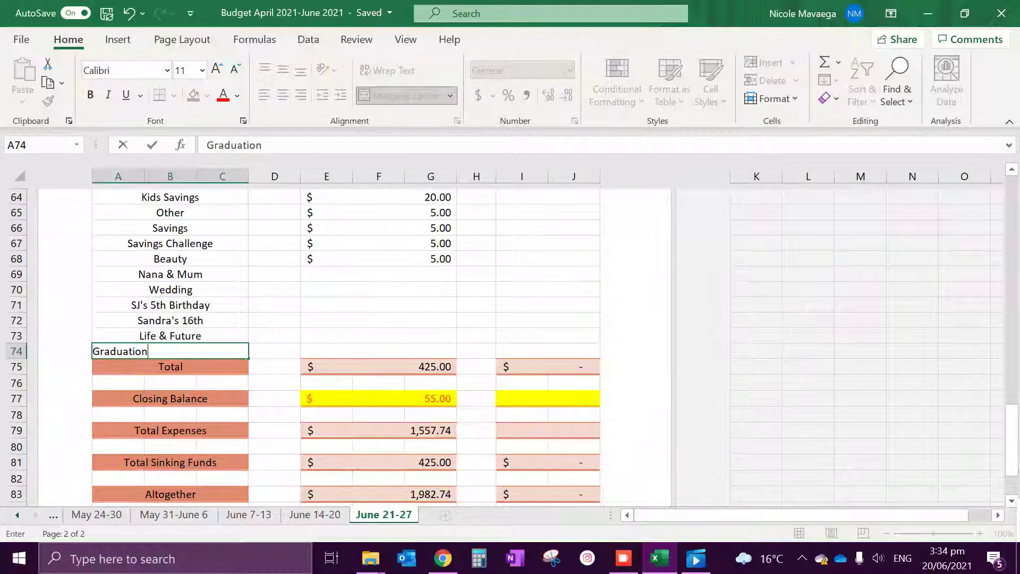
# Step: Enter an amount of 5 for each of the six new cash sinking funds, from Nana & Mum in E69 to Graduation in E74
pyautogui.click(378, 274)
pyautogui.write('5')
pyautogui.press('Return')
pyautogui.write('5')
pyautogui.press('Return')
pyautogui.write('5')
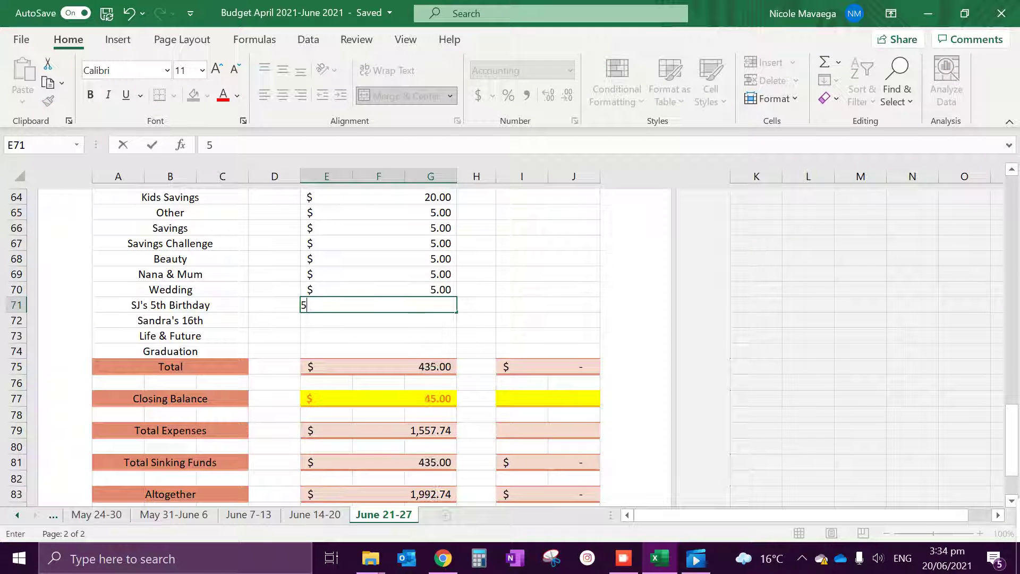
pyautogui.press('Return')
pyautogui.press('5')
pyautogui.press('Return')
pyautogui.write('5')
pyautogui.press('Return')
pyautogui.write('5')
pyautogui.press('Return')
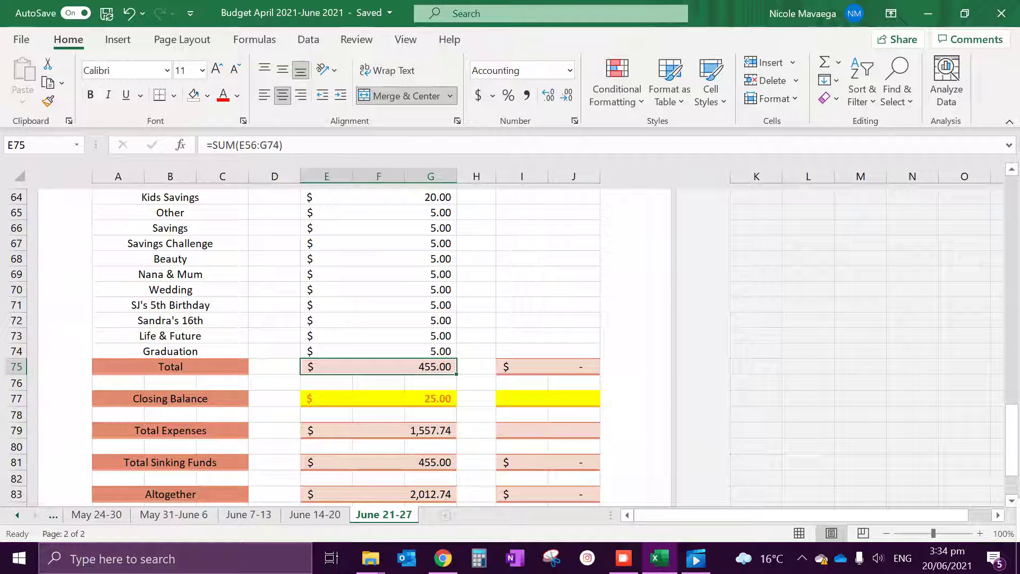
# Step: Set the Birthdays amount in the Cash Sinking Funds section, cell E56, to 375
pyautogui.scroll(4, 345, 345)
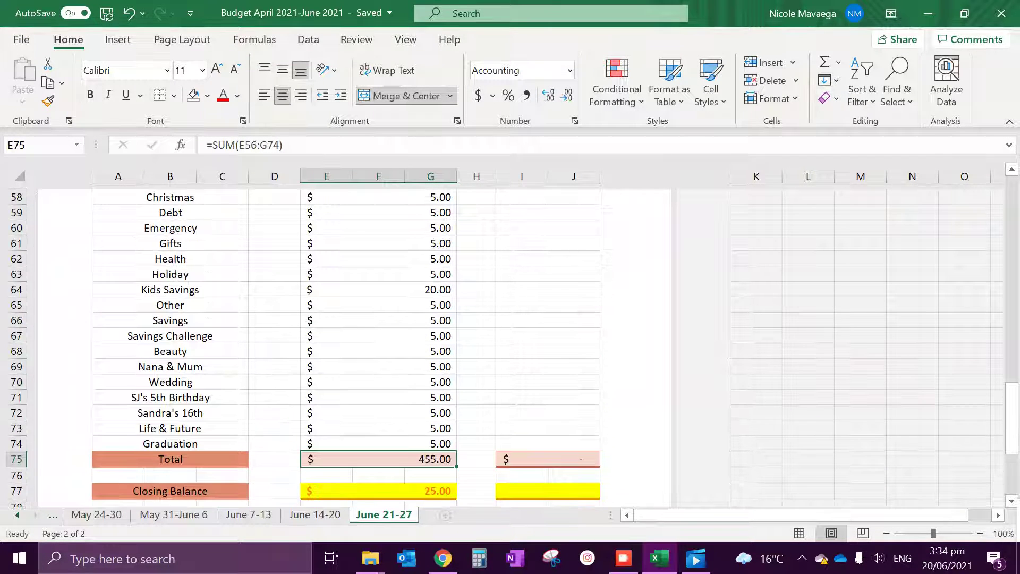
pyautogui.scroll(-1, 346, 345)
pyautogui.scroll(-3, 346, 345)
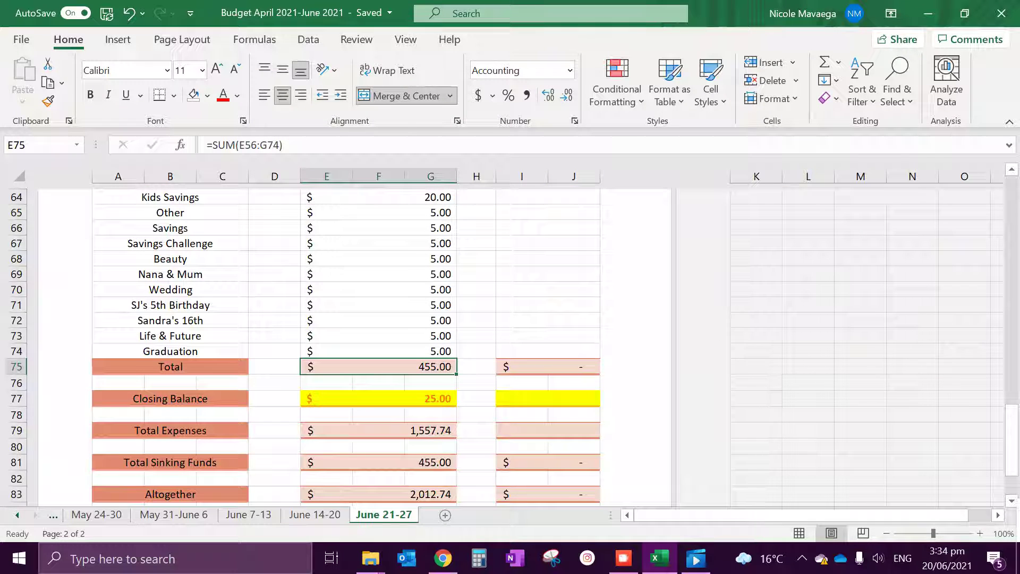
pyautogui.scroll(3, 345, 345)
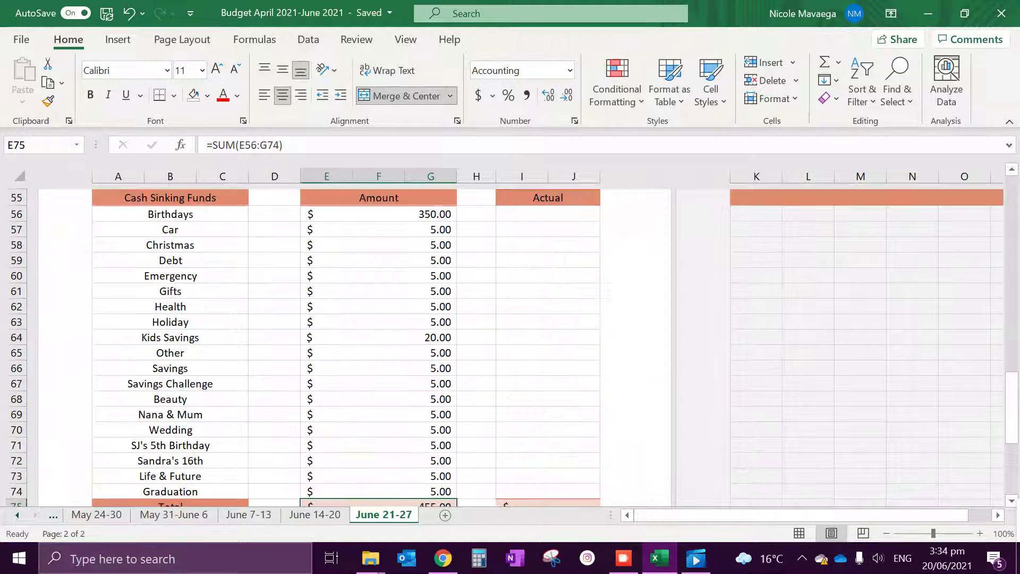
pyautogui.moveTo(379, 214); pyautogui.dragTo(379, 229)
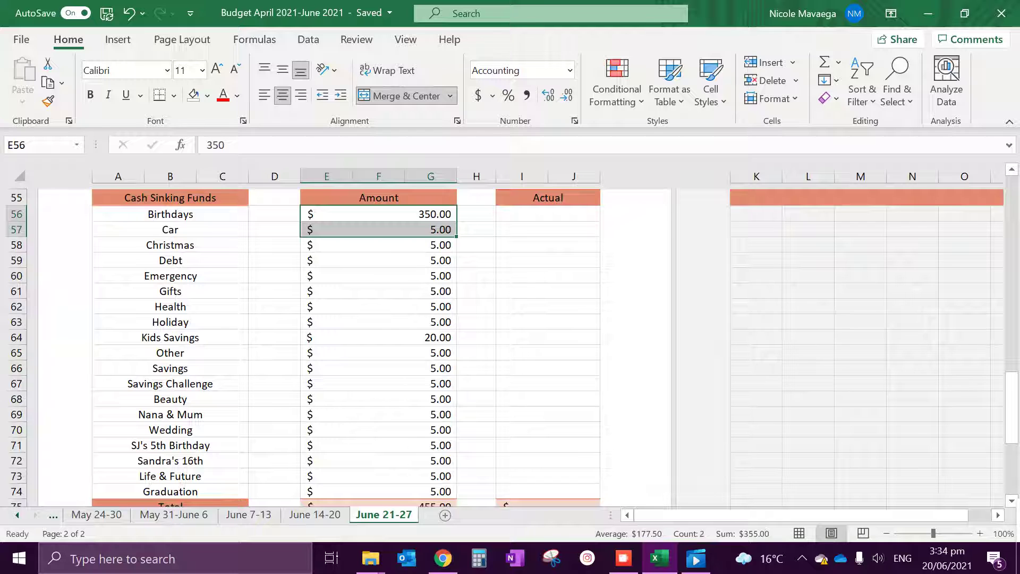
pyautogui.click(378, 214)
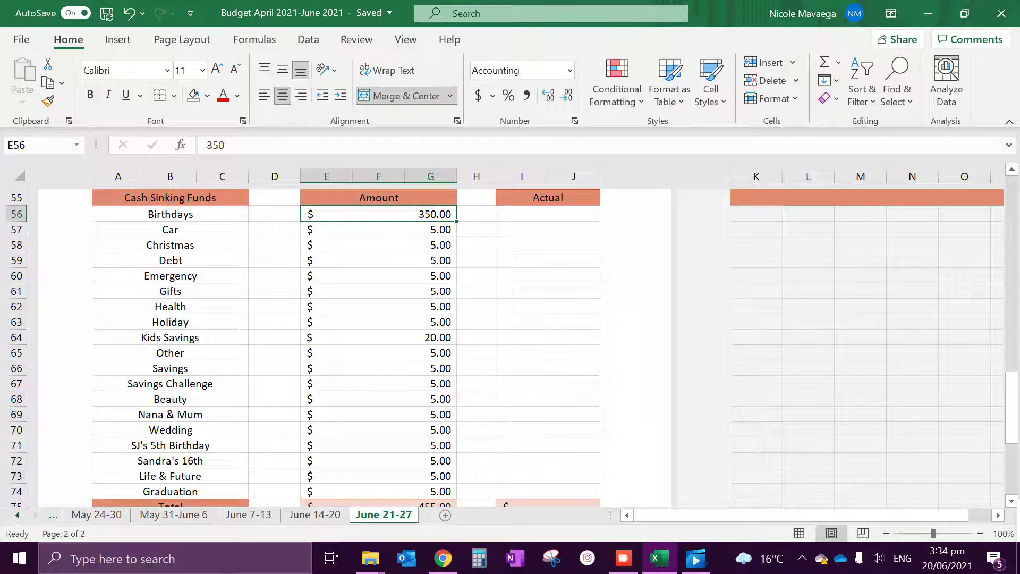
pyautogui.press('F2')
pyautogui.press('BackSpace')
pyautogui.press('BackSpace')
pyautogui.press('BackSpace')
pyautogui.write('275')
pyautogui.press('BackSpace')
pyautogui.press('BackSpace')
pyautogui.press('BackSpace')
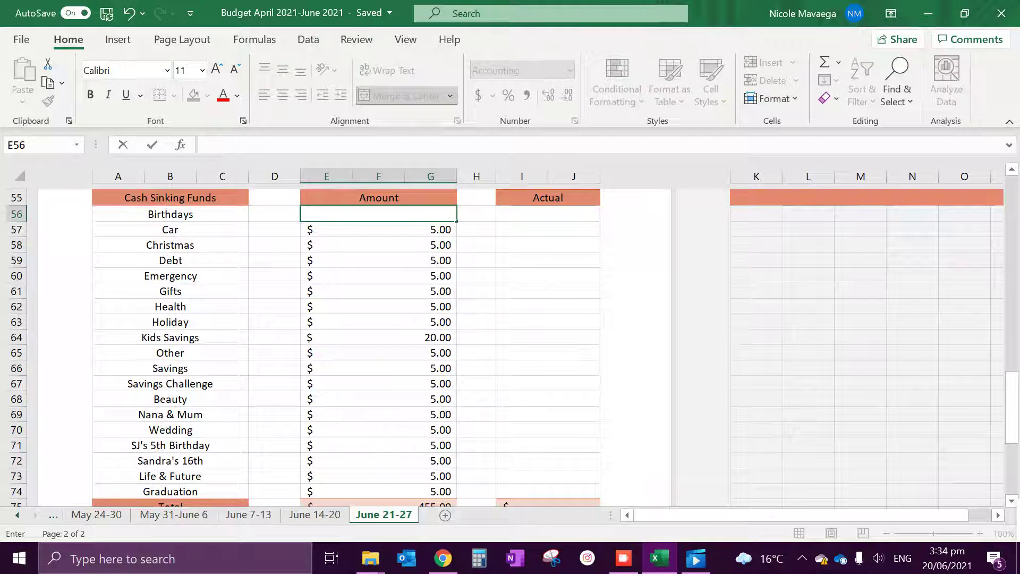
pyautogui.write('375')
pyautogui.press('Return')
pyautogui.scroll(-3, 345, 346)
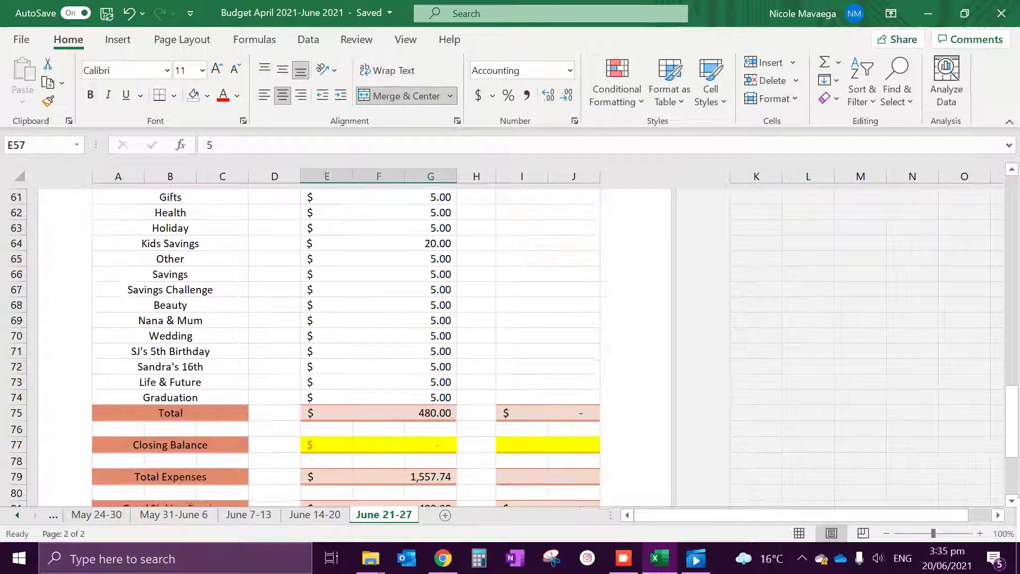
pyautogui.scroll(-2, 346, 345)
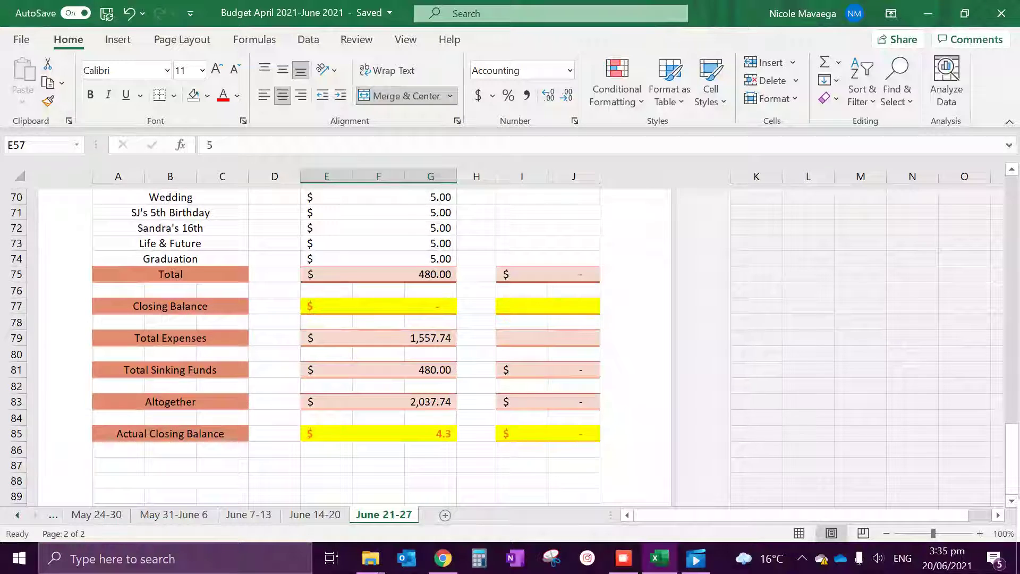
# Step: Clear the broken formula from the Actual column of the Remaining row, cell I53
pyautogui.scroll(10, 346, 340)
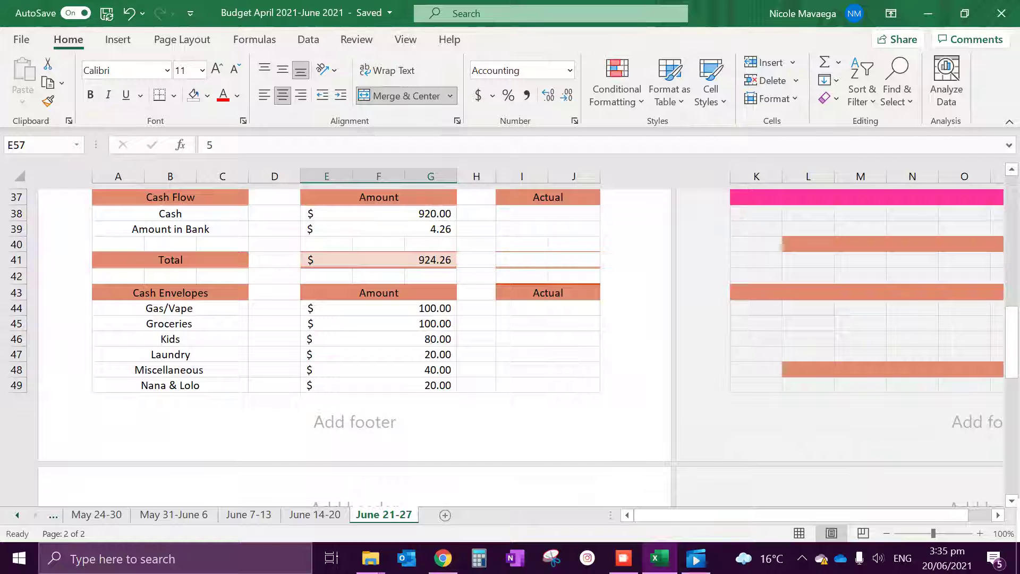
pyautogui.scroll(-12, 345, 340)
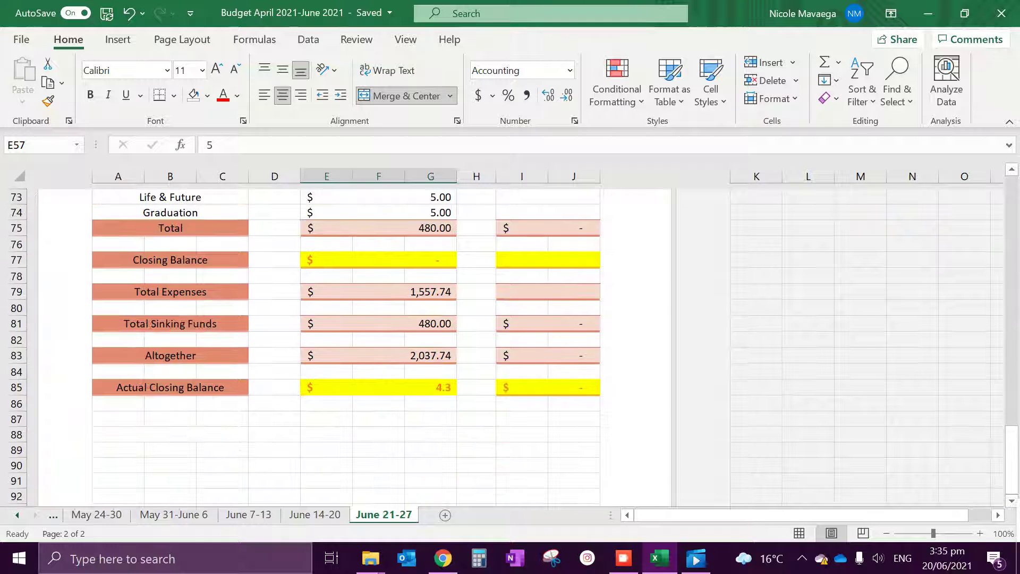
pyautogui.scroll(-3, 345, 340)
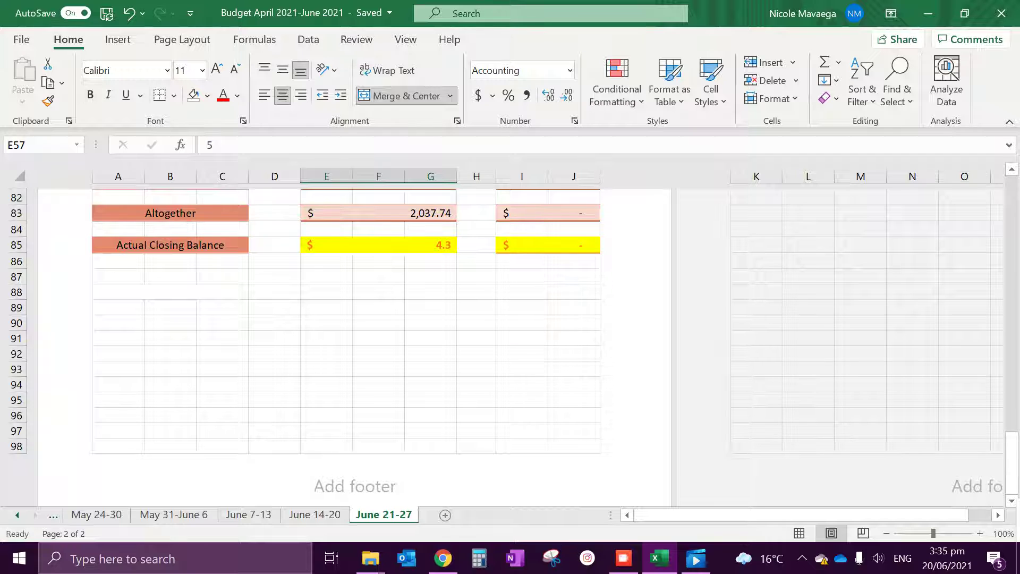
pyautogui.scroll(11, 346, 340)
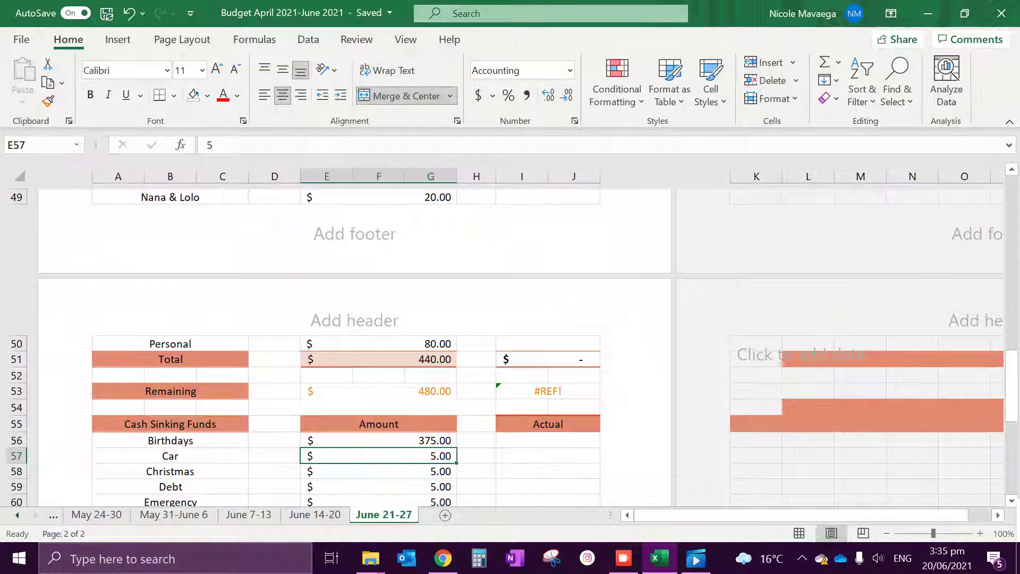
pyautogui.click(548, 391)
pyautogui.press('Delete')
pyautogui.scroll(1, 547, 391)
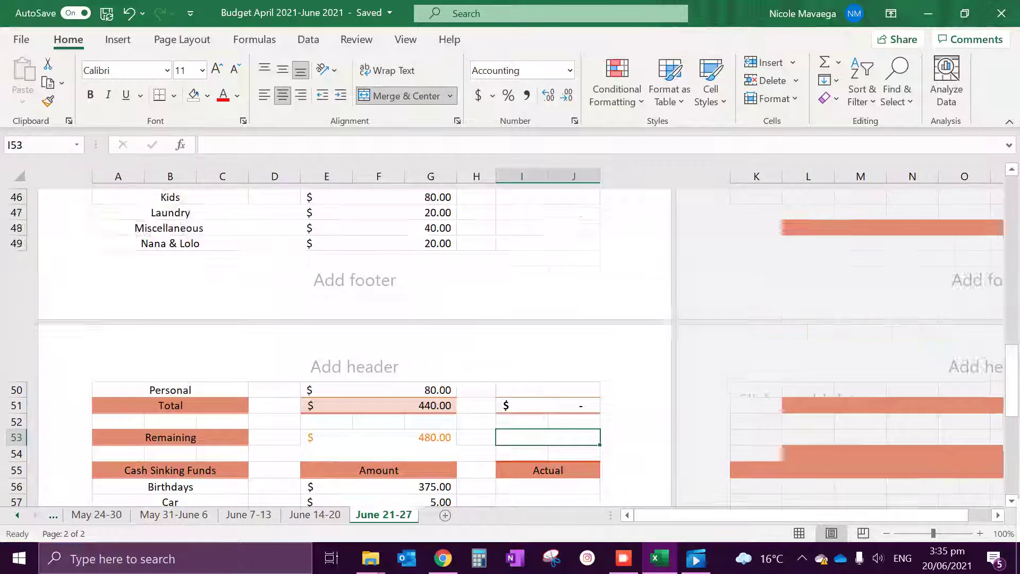
pyautogui.scroll(15, 345, 340)
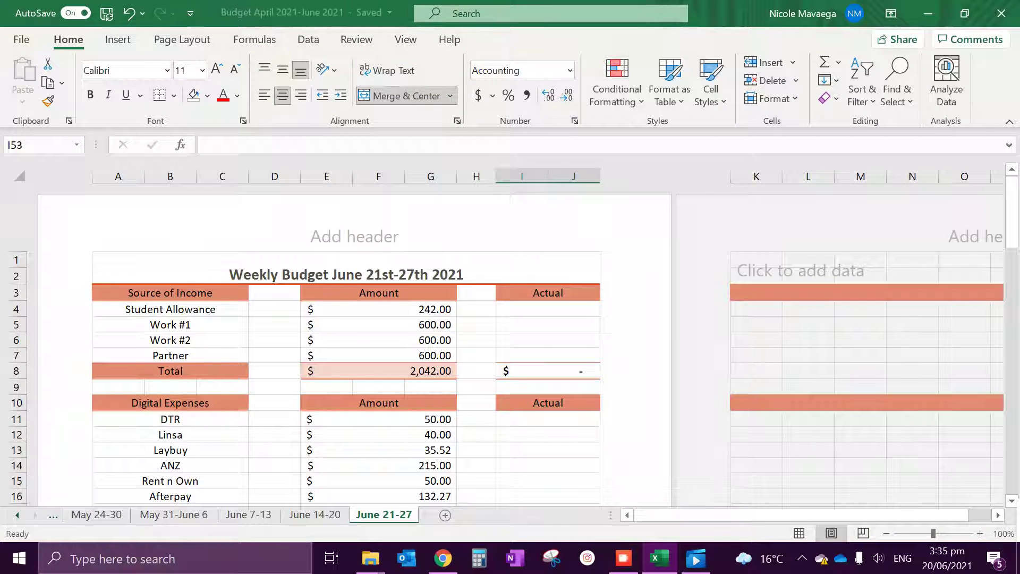
pyautogui.click(623, 558)
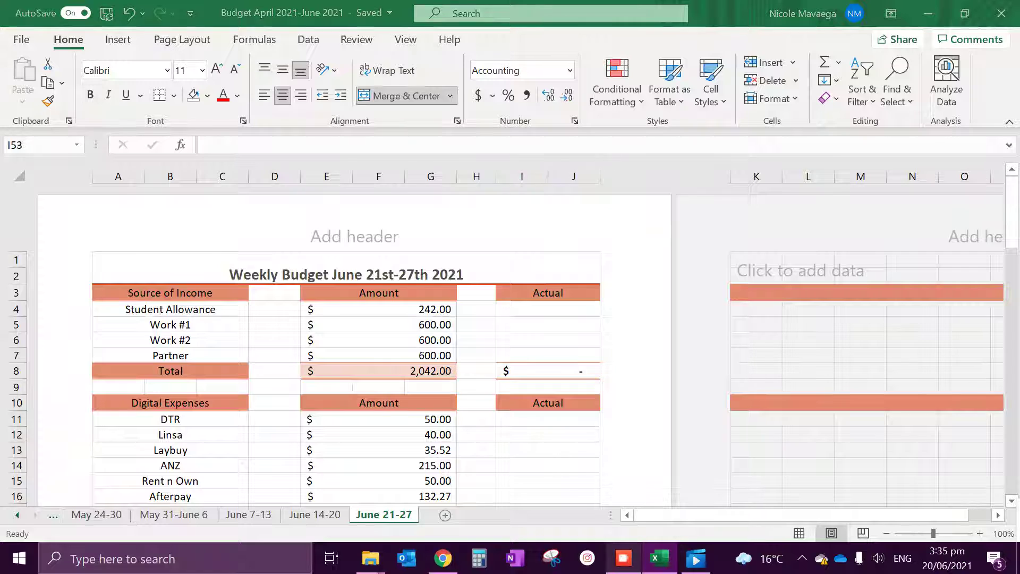